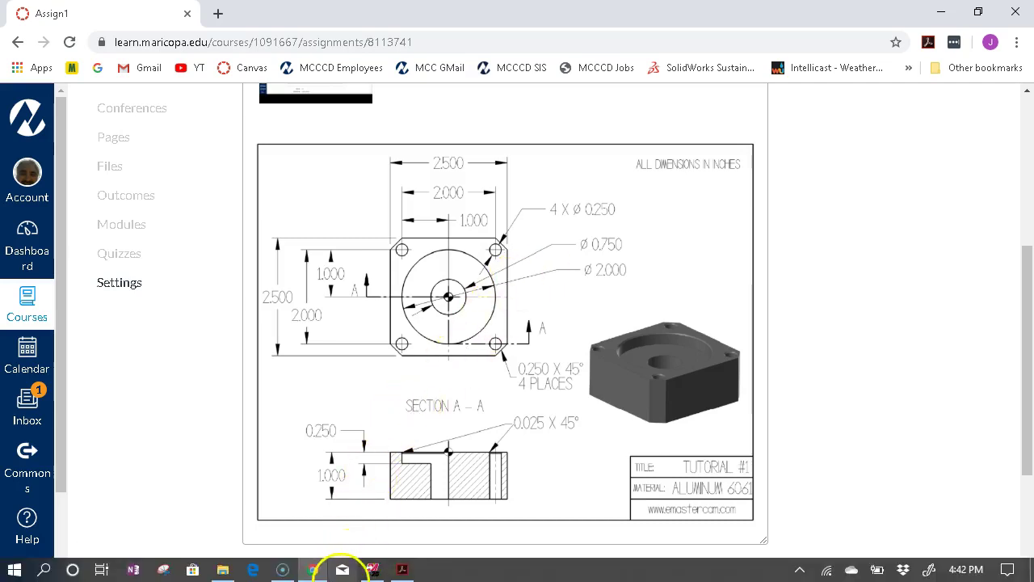
Switch to Mastercam and open the System Configuration dialog, moving it clear of the lower part of the screen
click(371, 569)
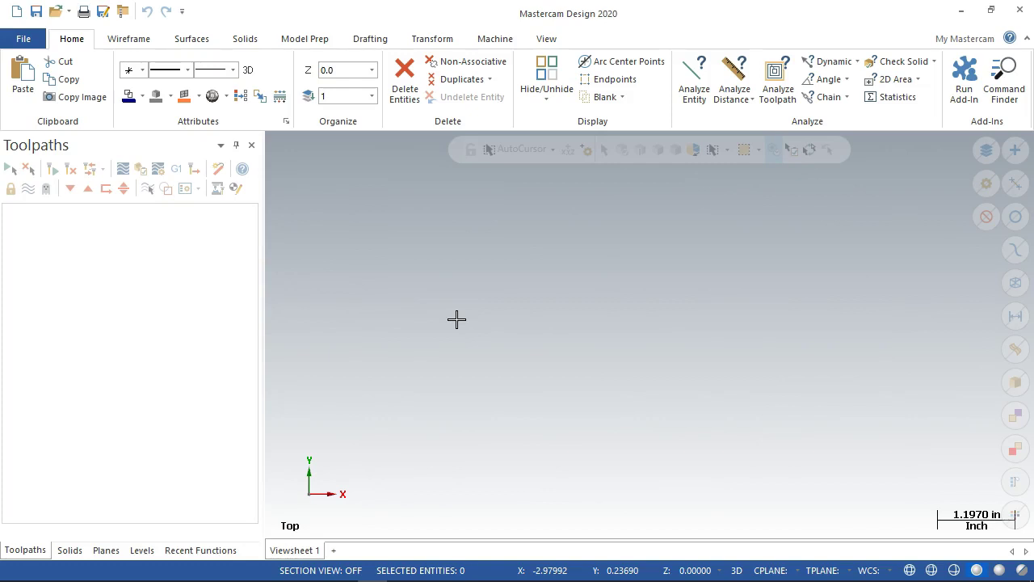
click(476, 347)
click(595, 415)
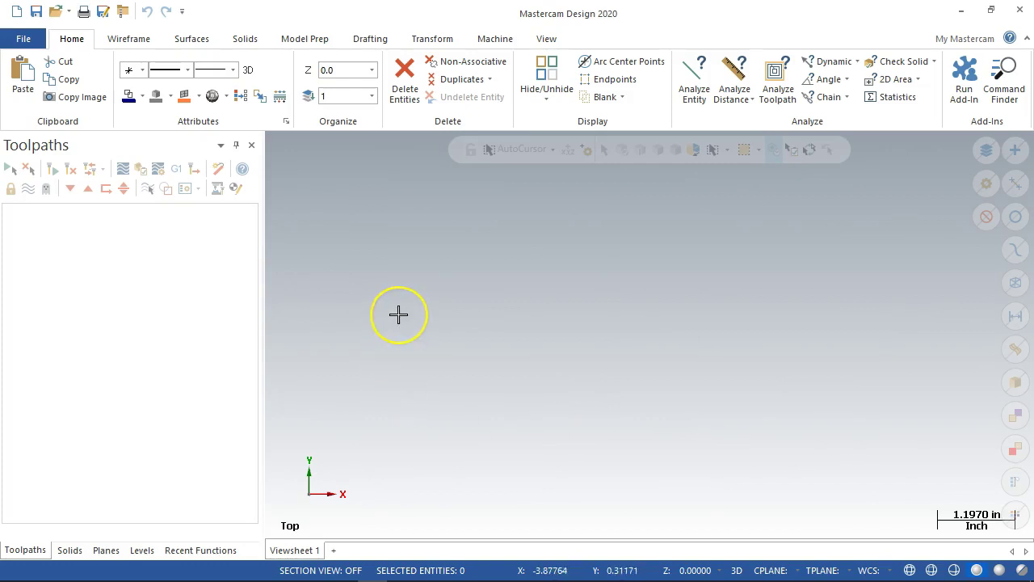
click(34, 45)
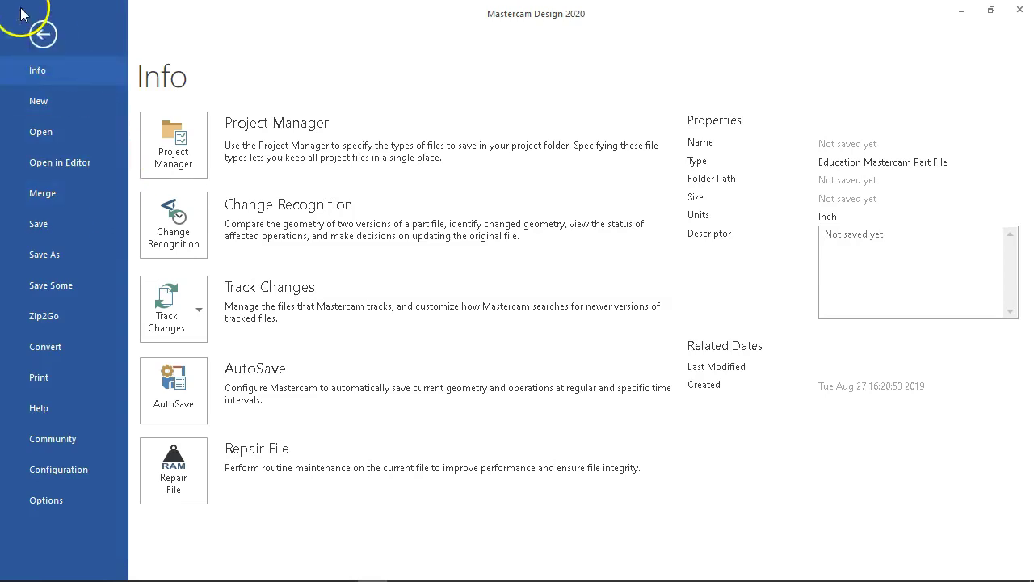
click(77, 476)
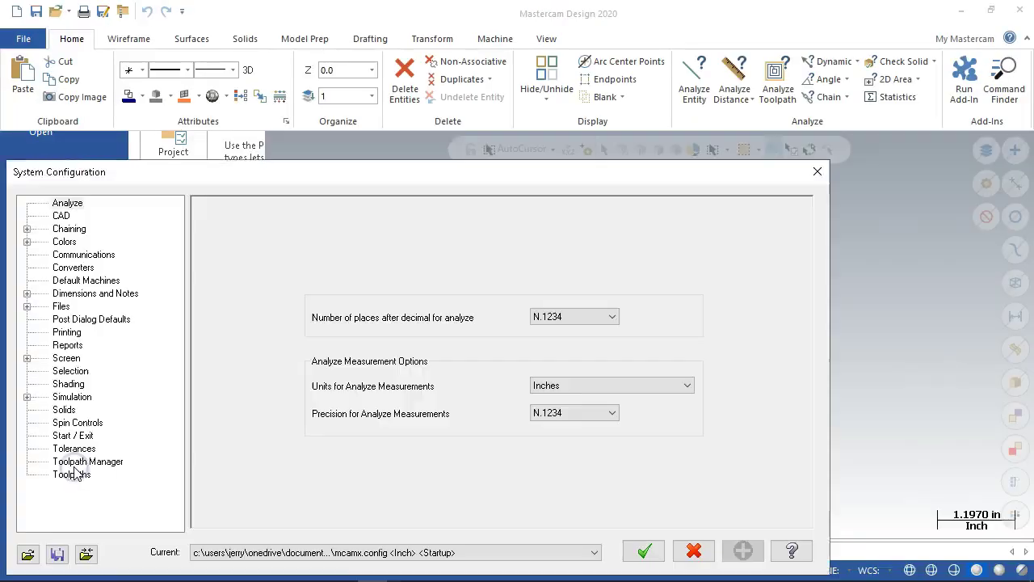
drag(378, 173, 477, 17)
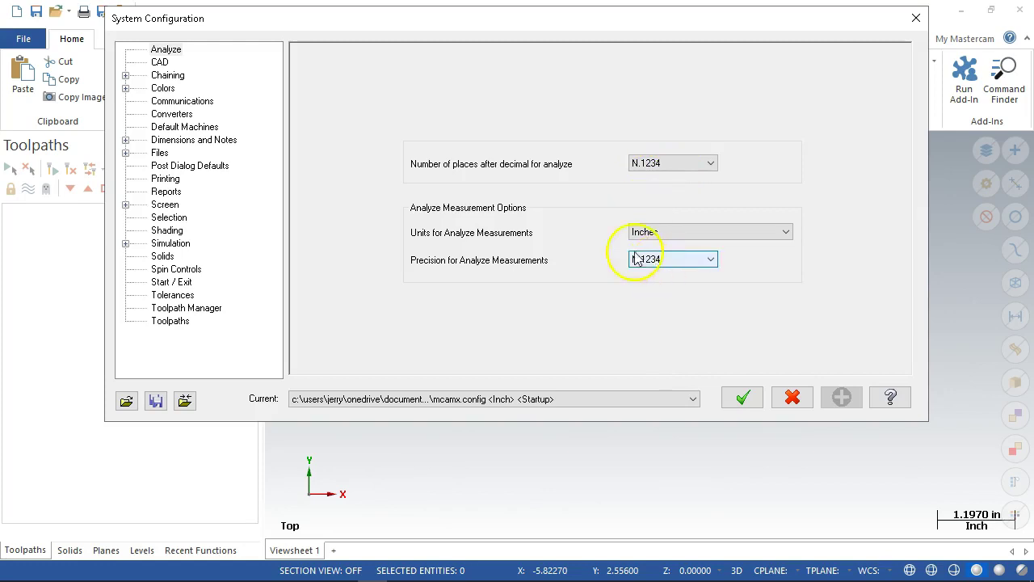
Review the CAD, Chaining and Chain Similar default settings in the system configuration
click(159, 62)
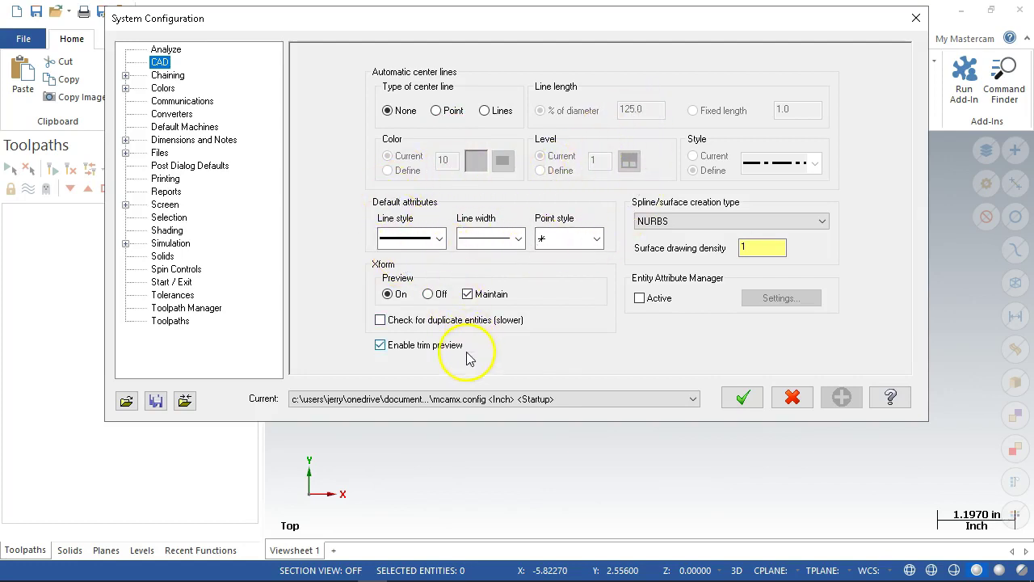
click(125, 75)
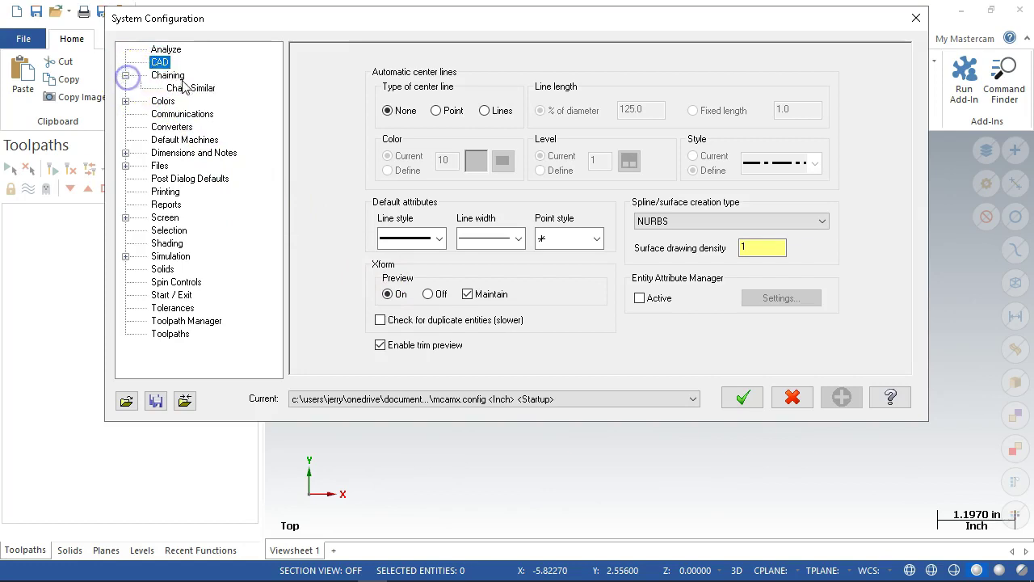
click(170, 75)
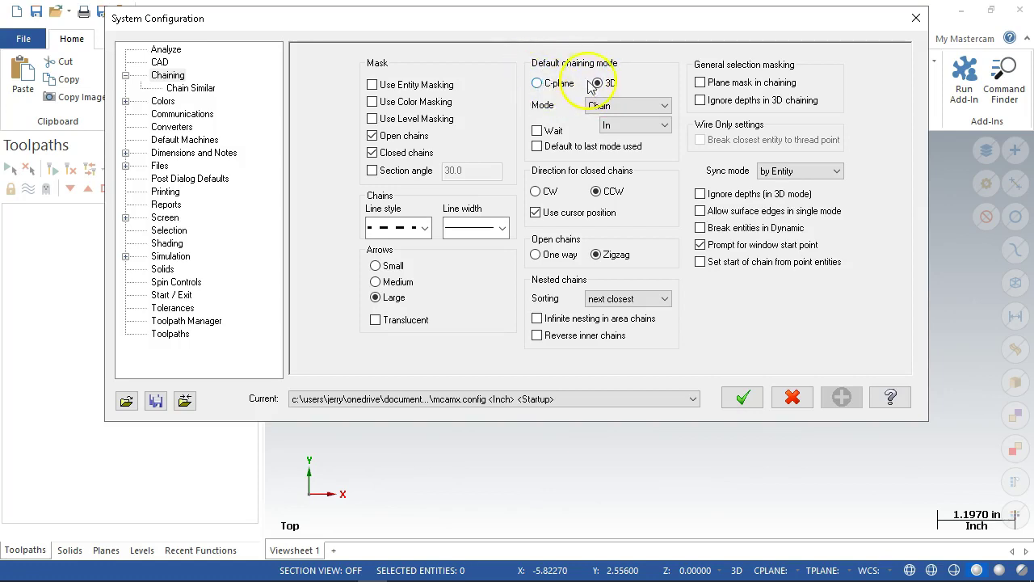
click(190, 88)
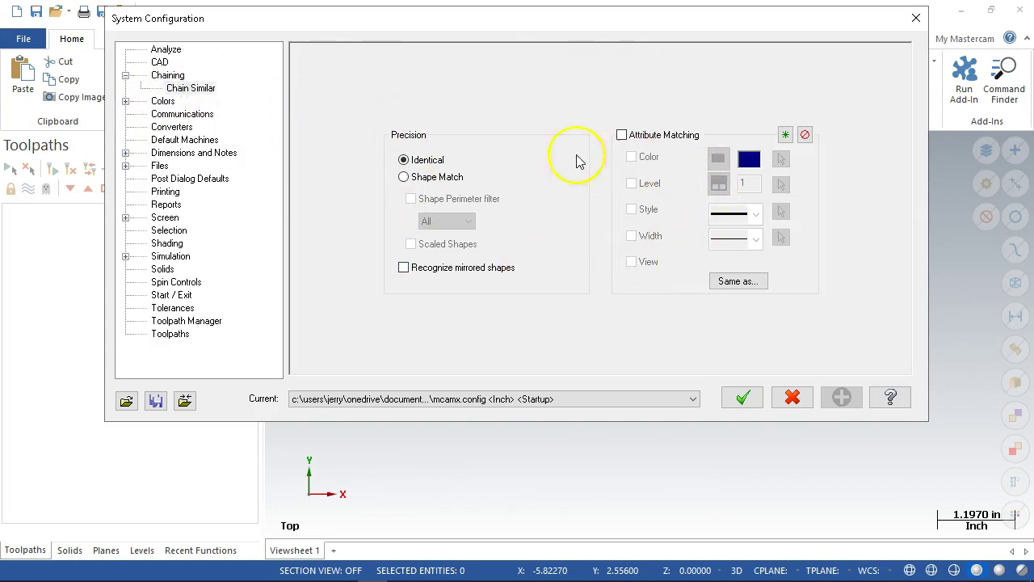
Disable the gradient background, set the background color to white (15), and save the settings to the configuration file
click(163, 102)
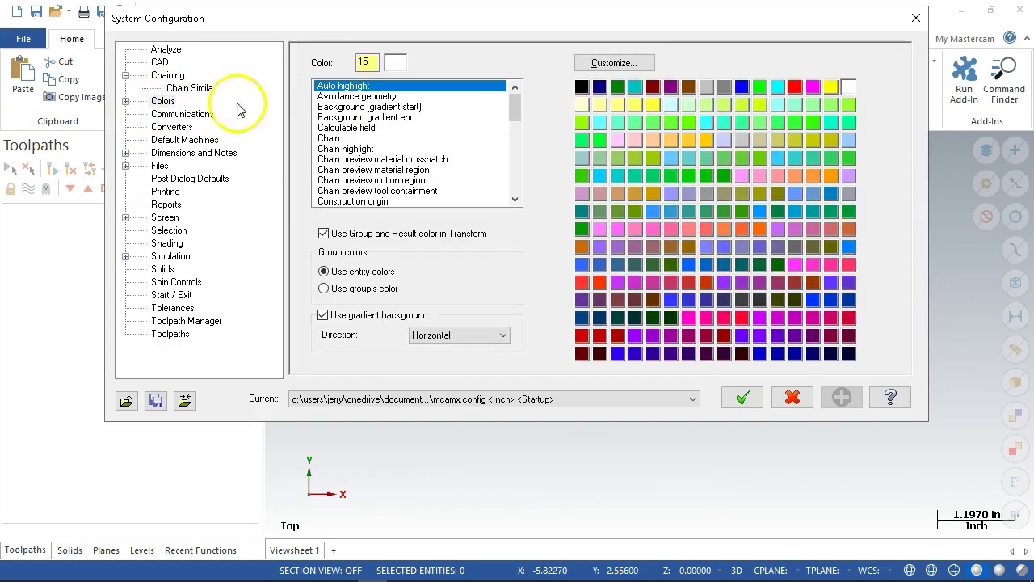
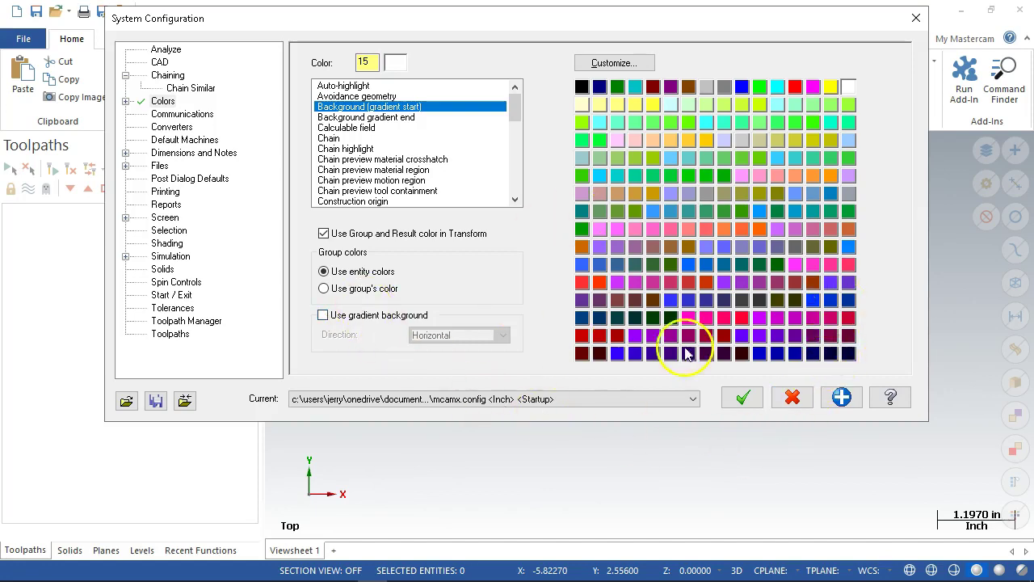
click(842, 396)
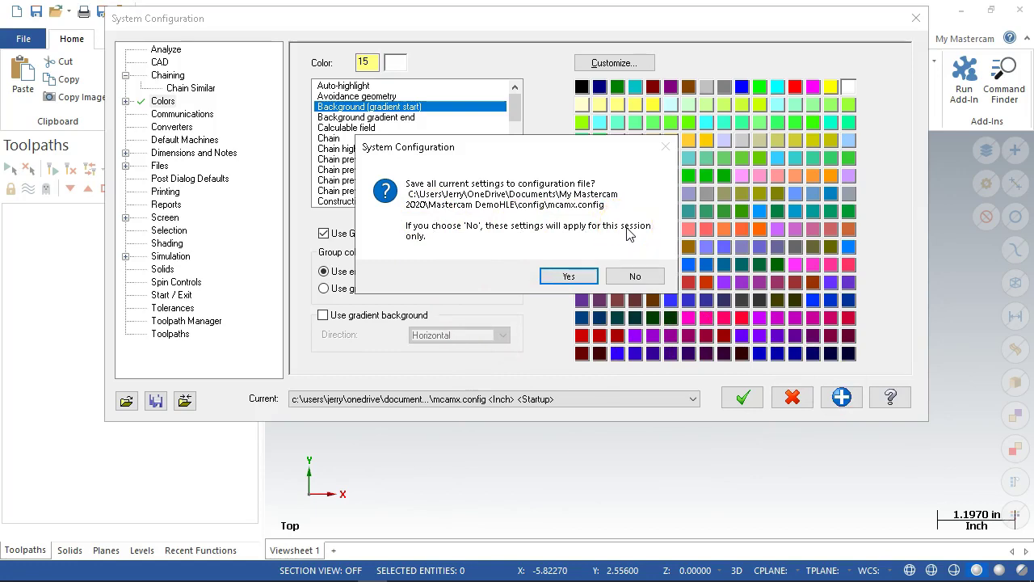
click(569, 277)
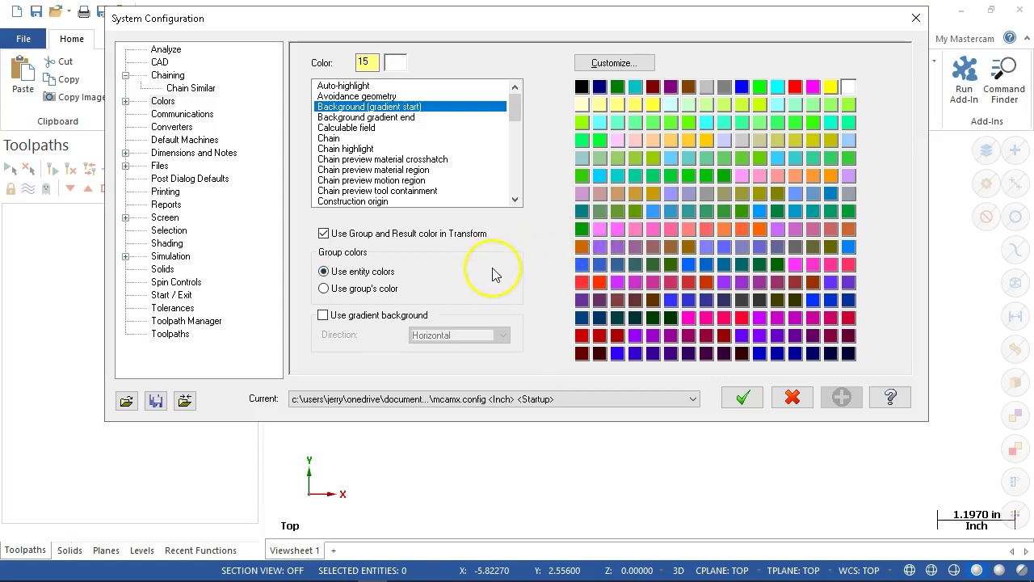
Review the color settings for advanced toolpath display, tools and holders, and simulation display
click(164, 115)
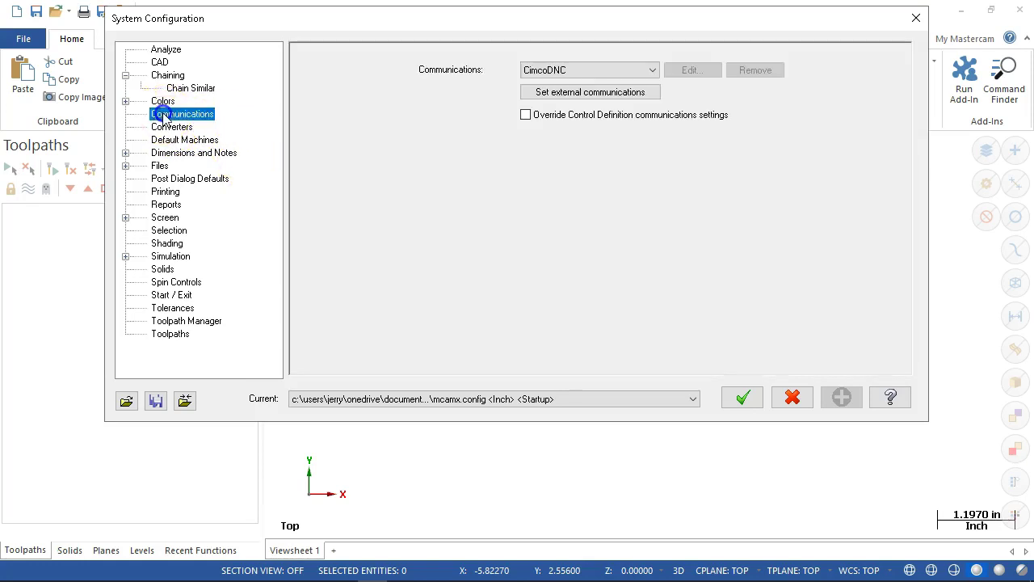
click(125, 101)
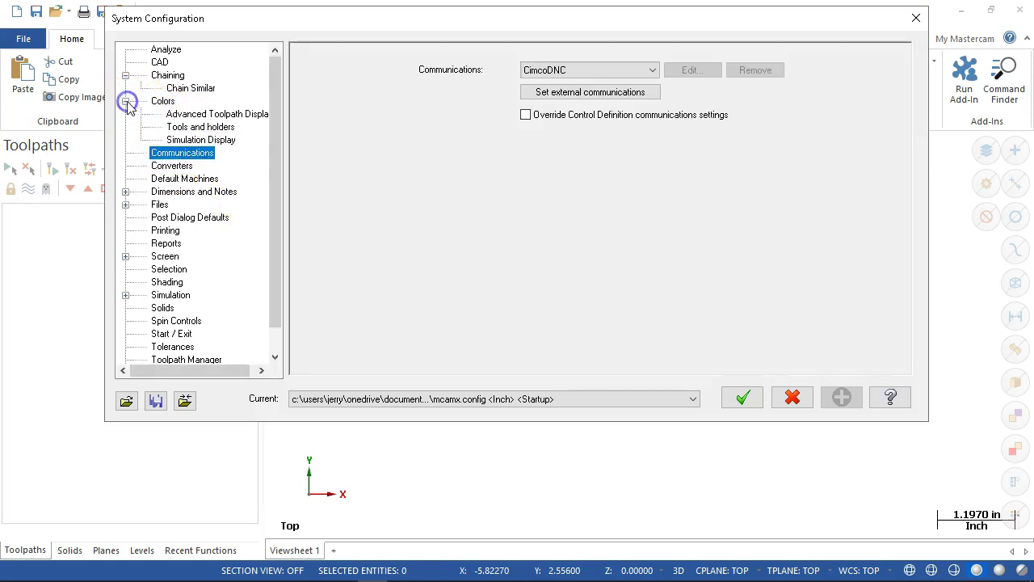
click(187, 114)
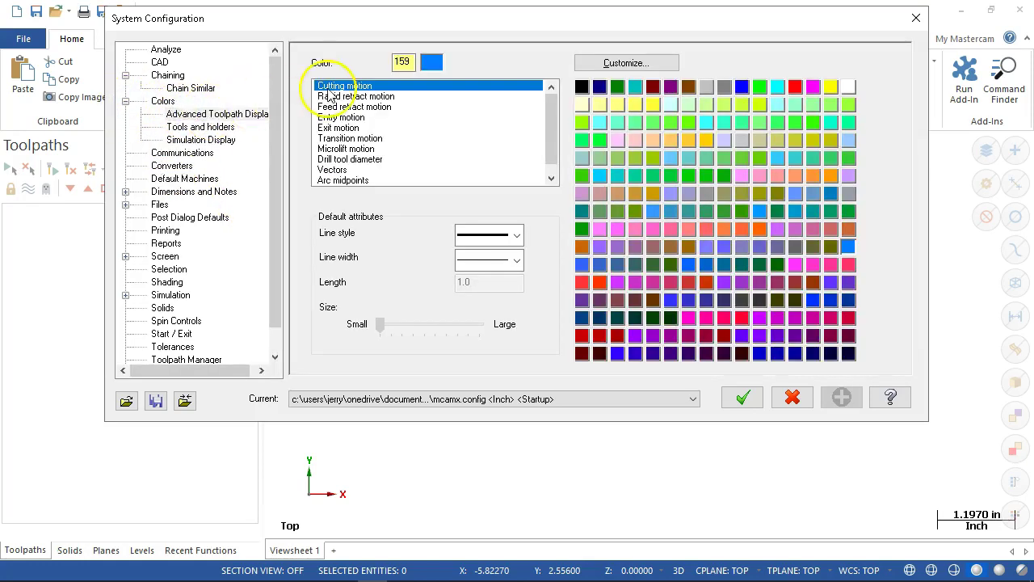
click(198, 128)
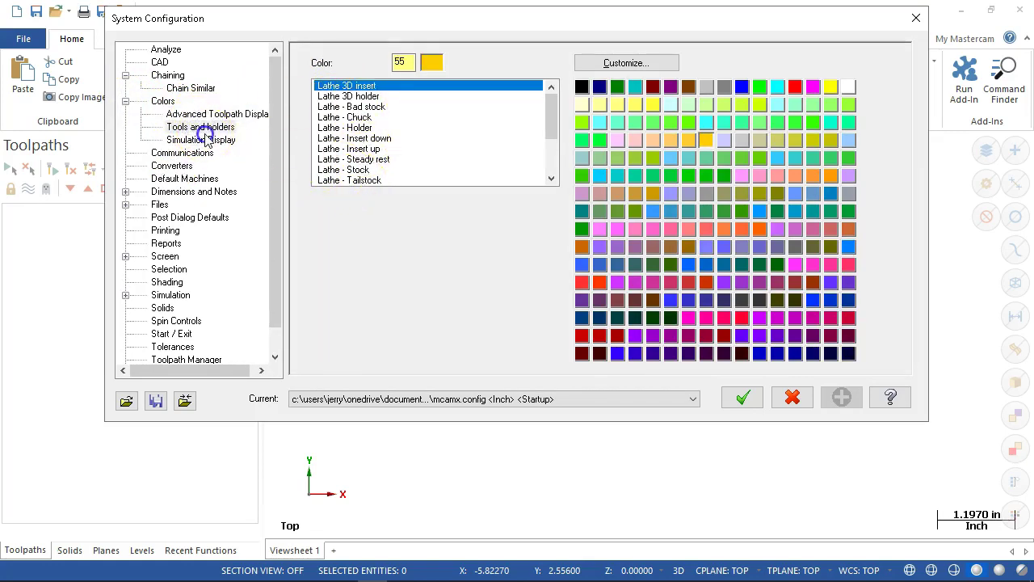
click(206, 139)
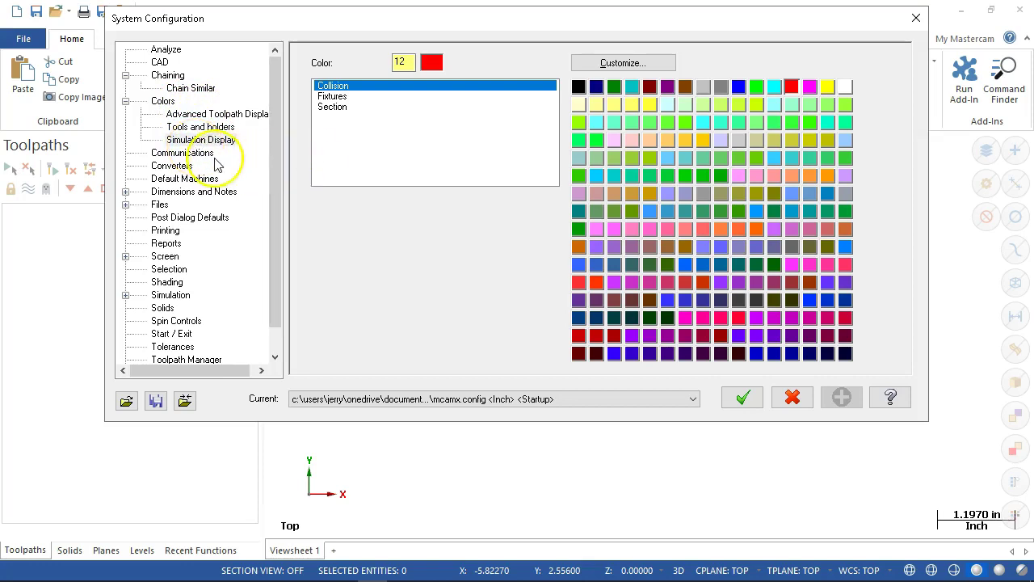
Examine the communications options, the file converter settings and the default machine definitions
click(204, 155)
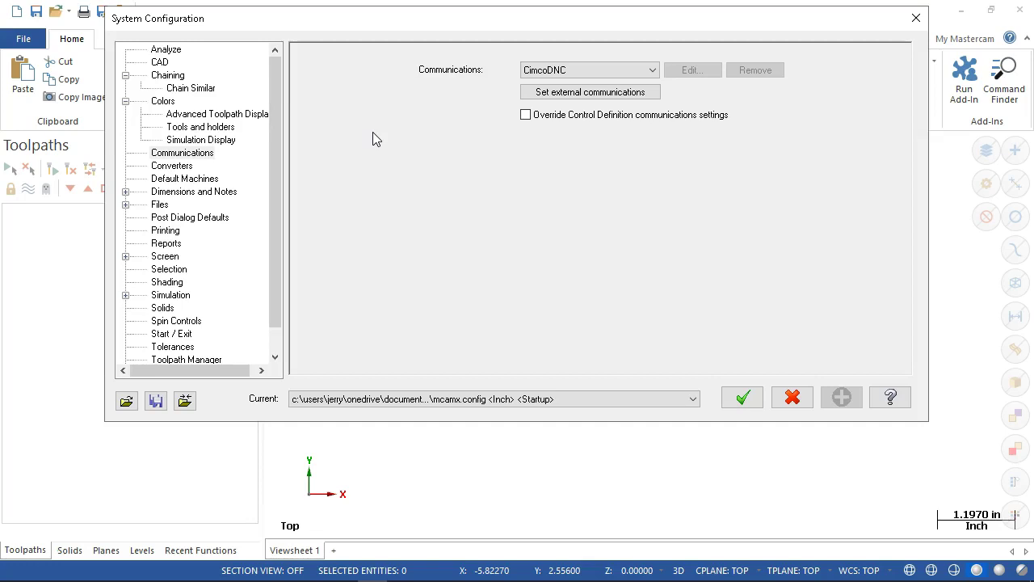
click(652, 71)
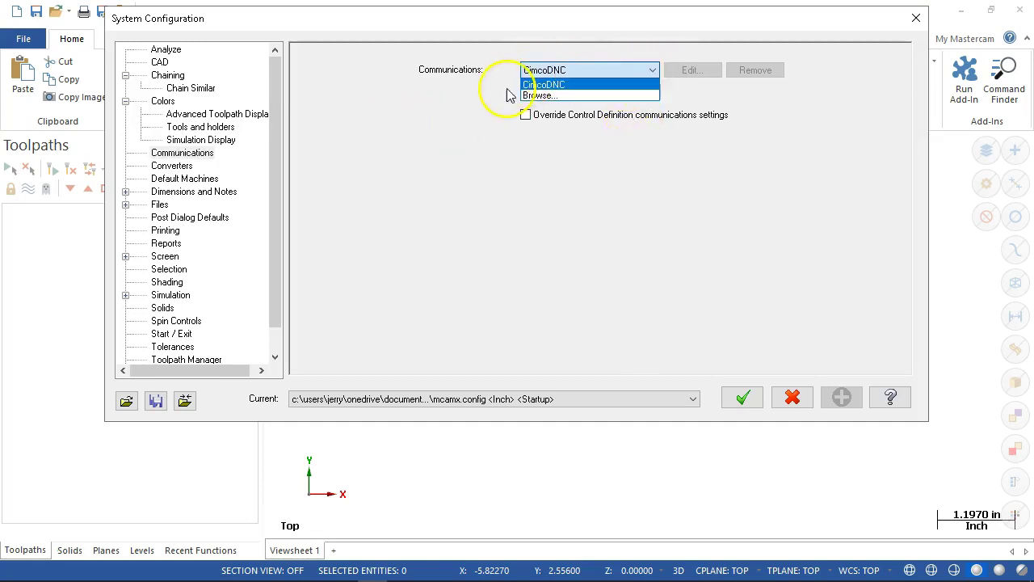
click(482, 137)
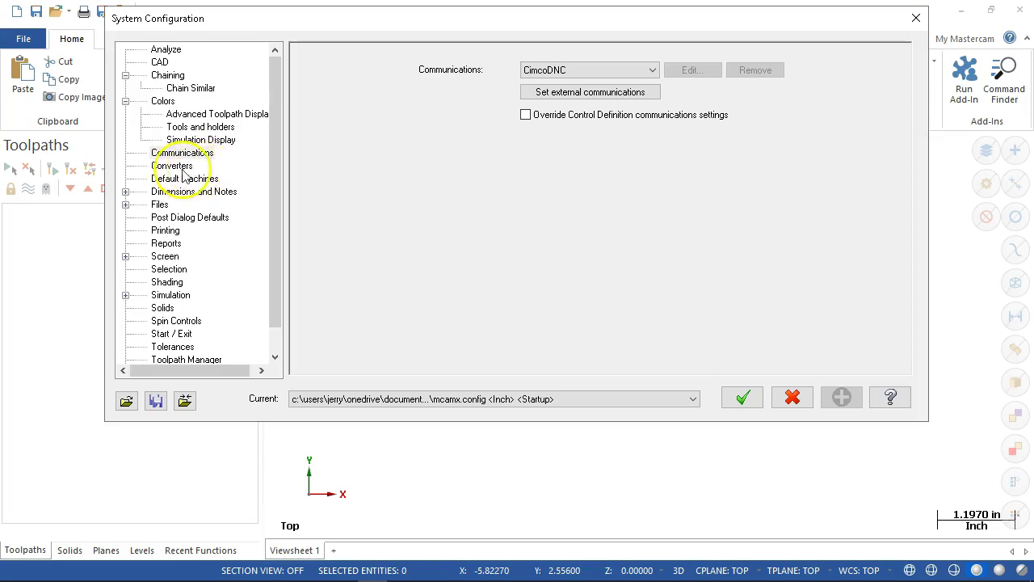
click(173, 167)
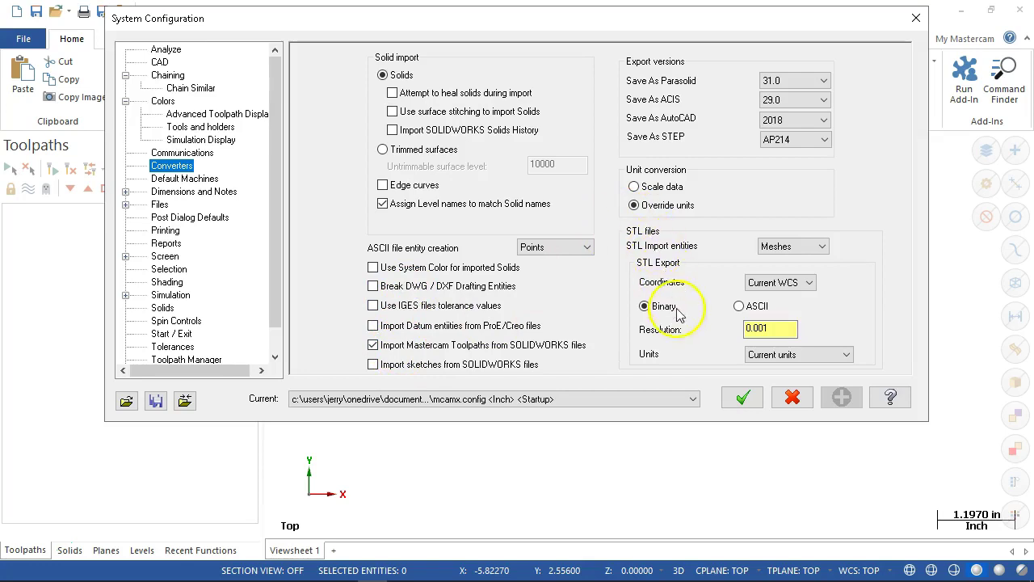
click(184, 179)
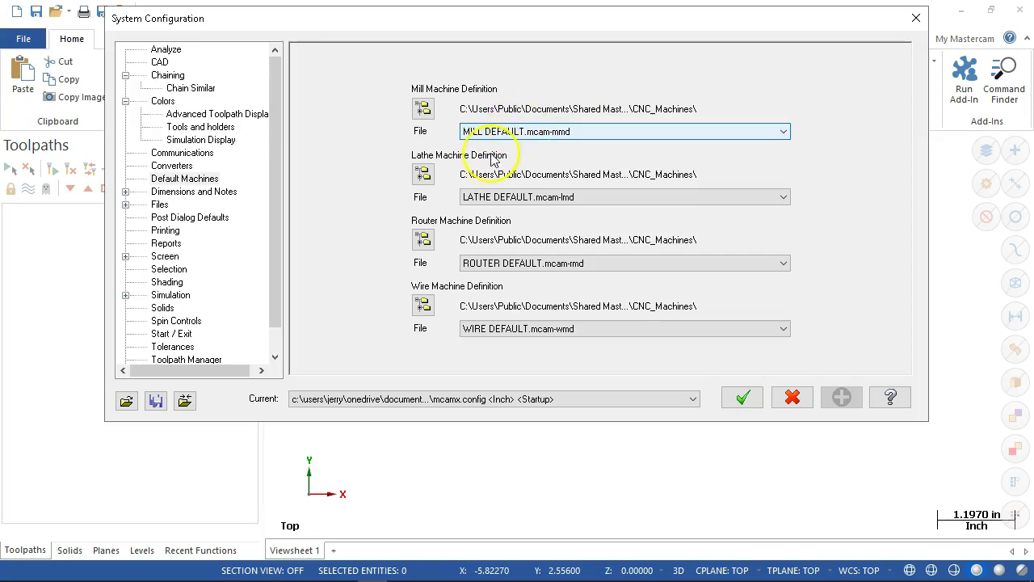
Review the Dimensions and Notes settings, covering dimension attributes, dimension text, note text, leaders and witness lines, and associativity
click(169, 194)
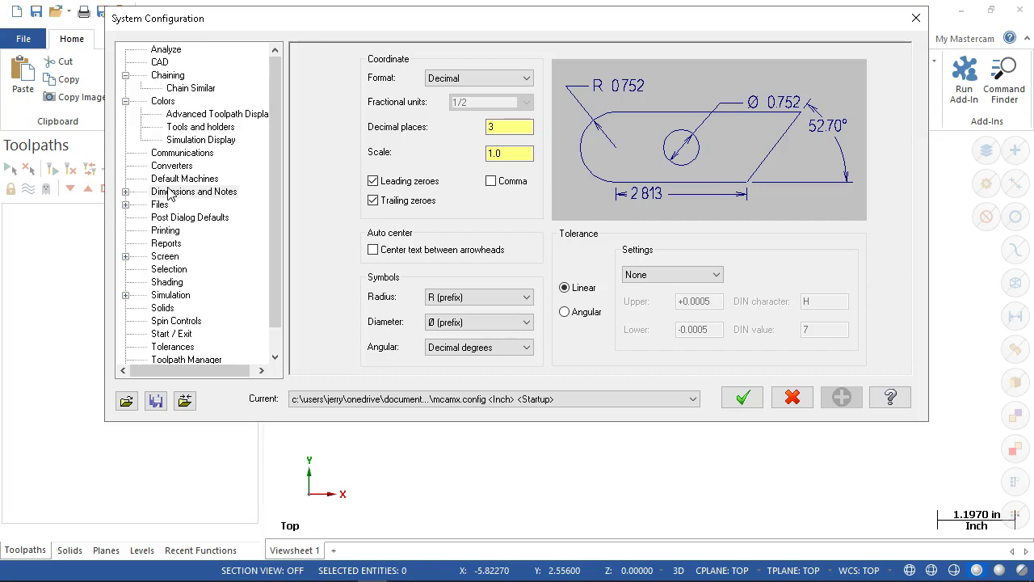
click(169, 192)
click(125, 191)
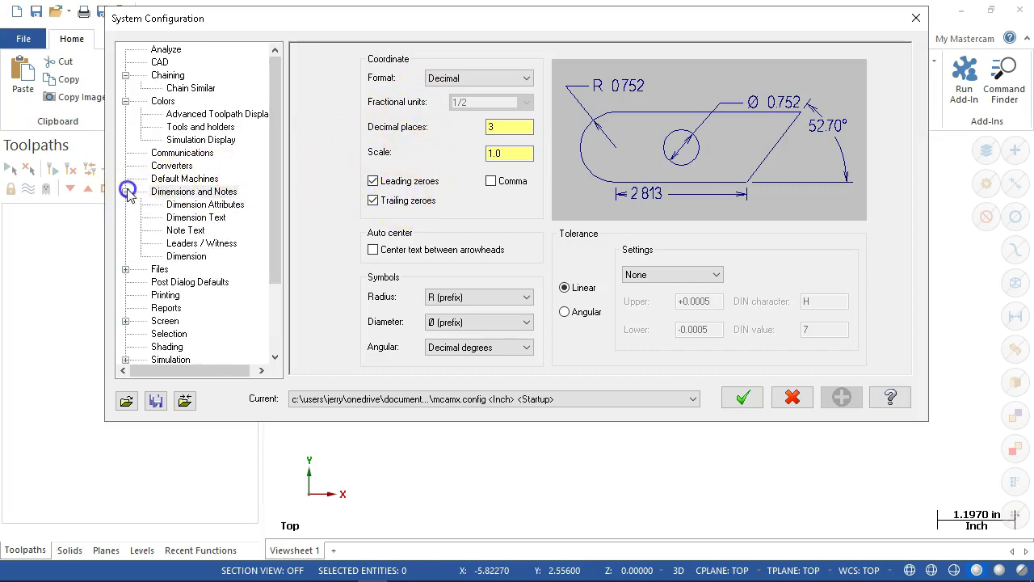
click(185, 207)
click(194, 218)
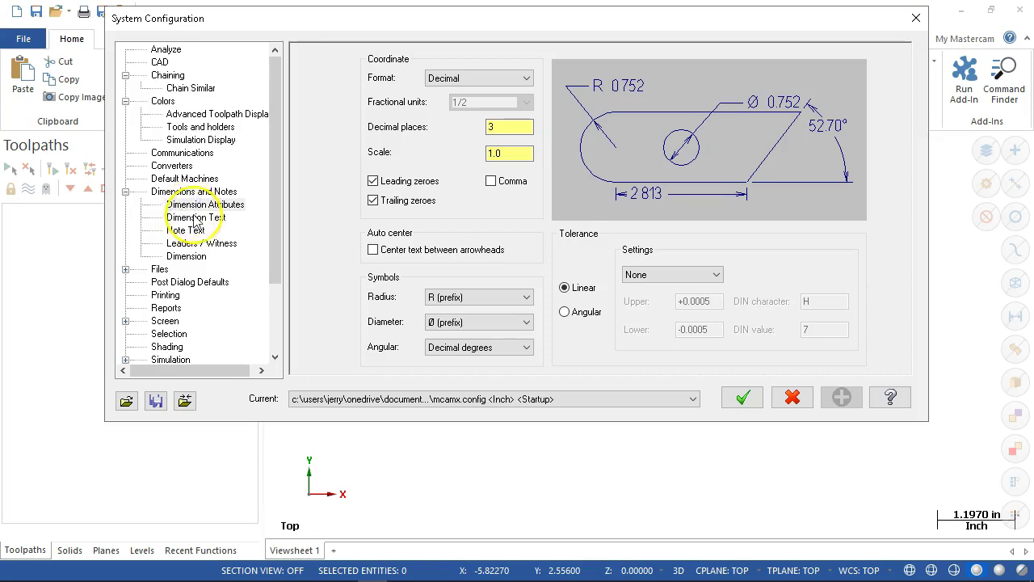
click(185, 230)
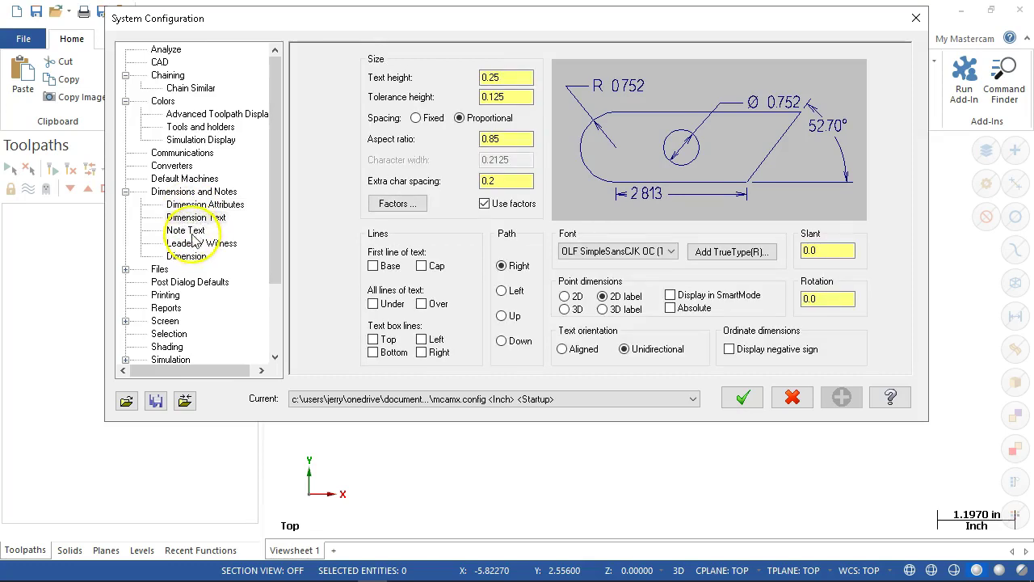
click(196, 243)
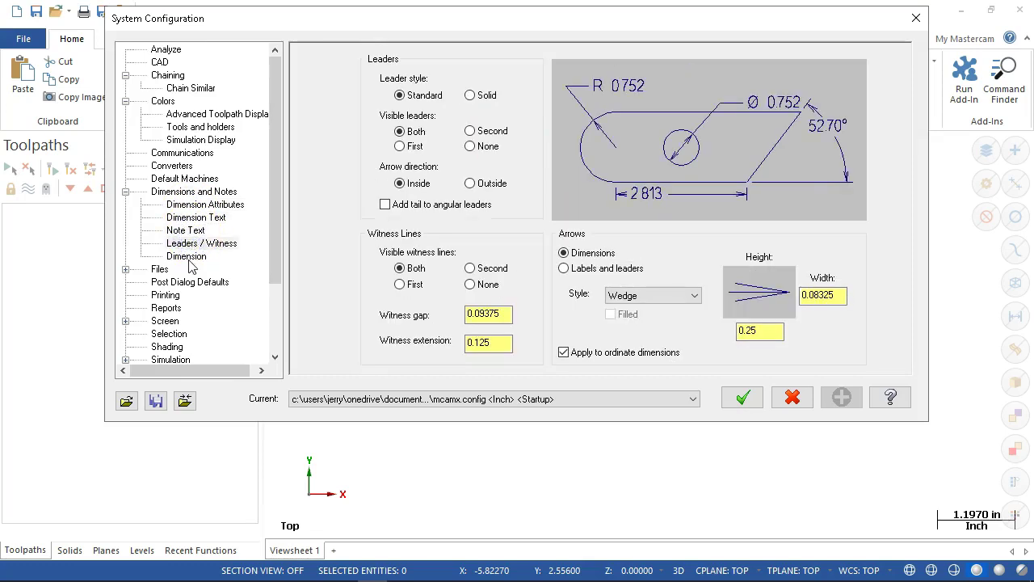
click(188, 258)
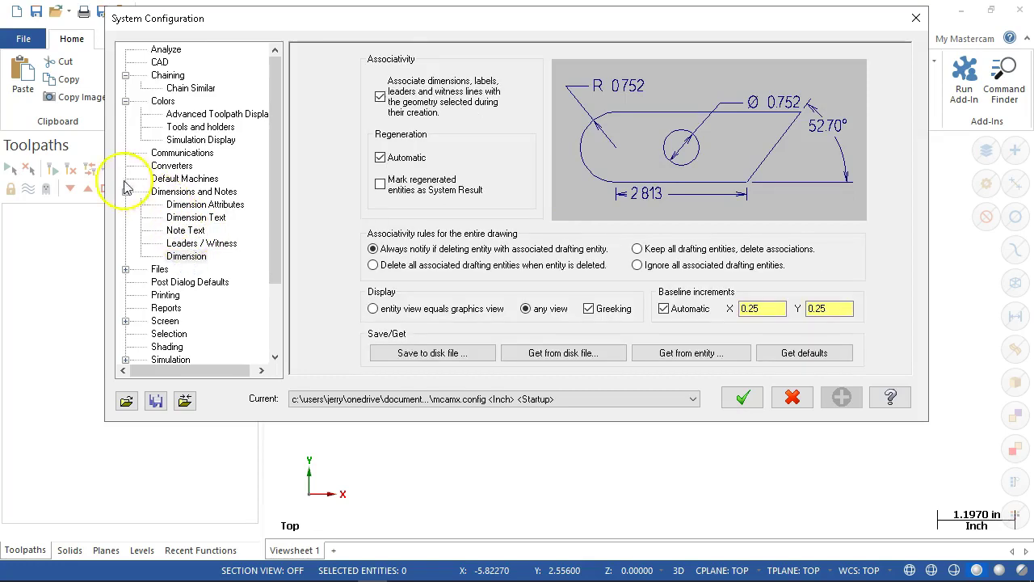
Check the Files settings for the mill tool library file and the user data folder path
click(125, 269)
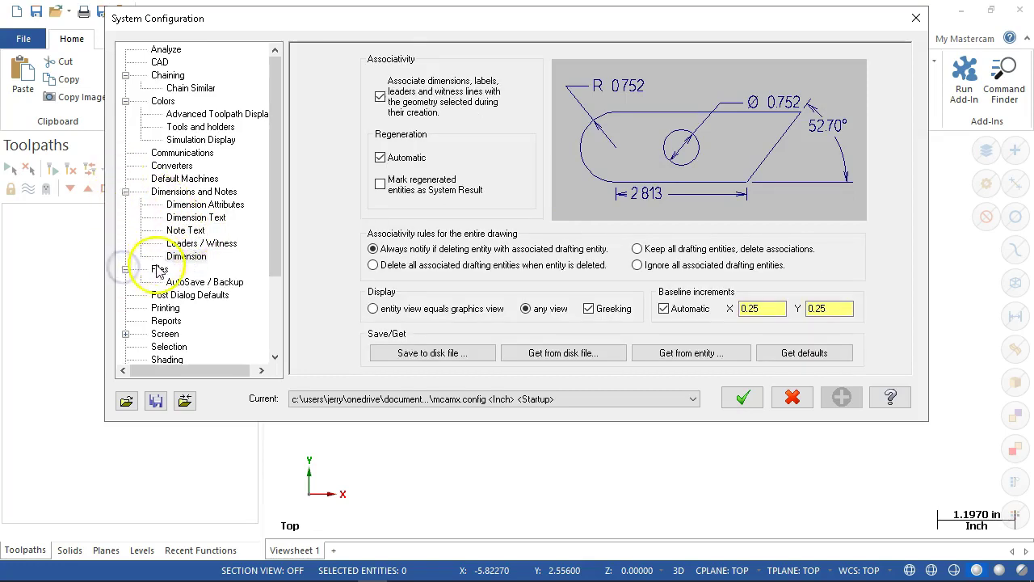
click(160, 269)
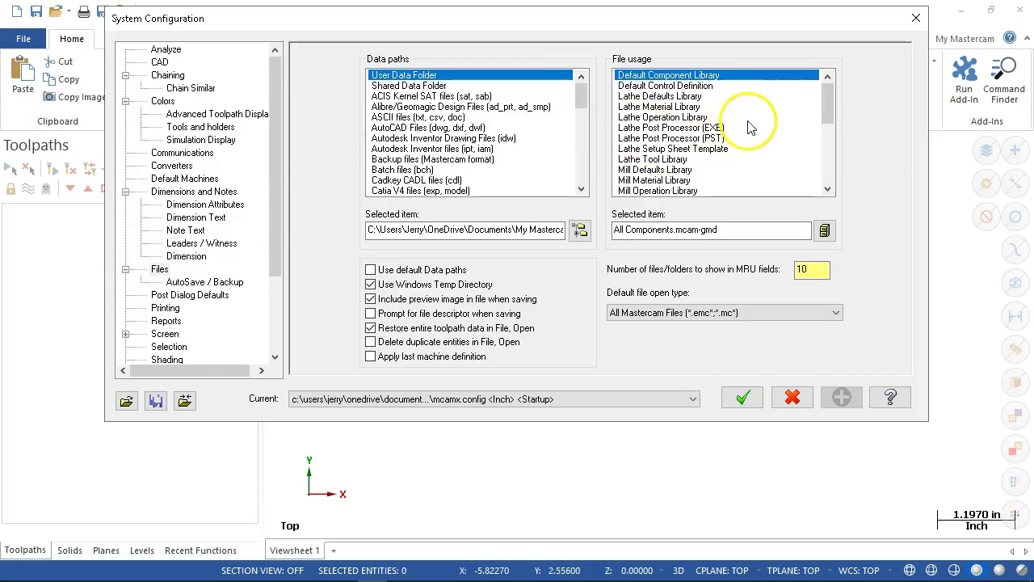
drag(824, 92, 821, 127)
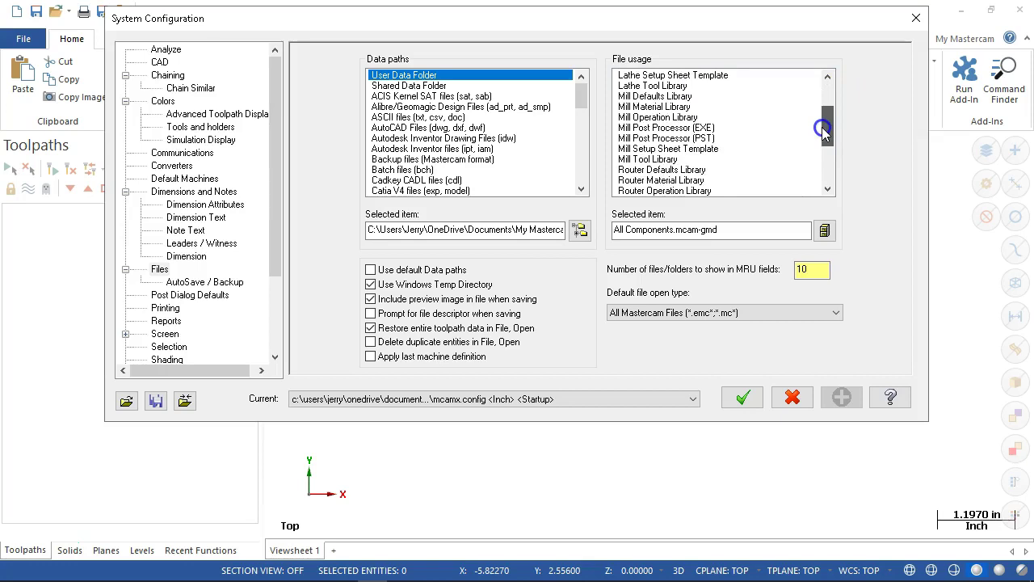
click(670, 160)
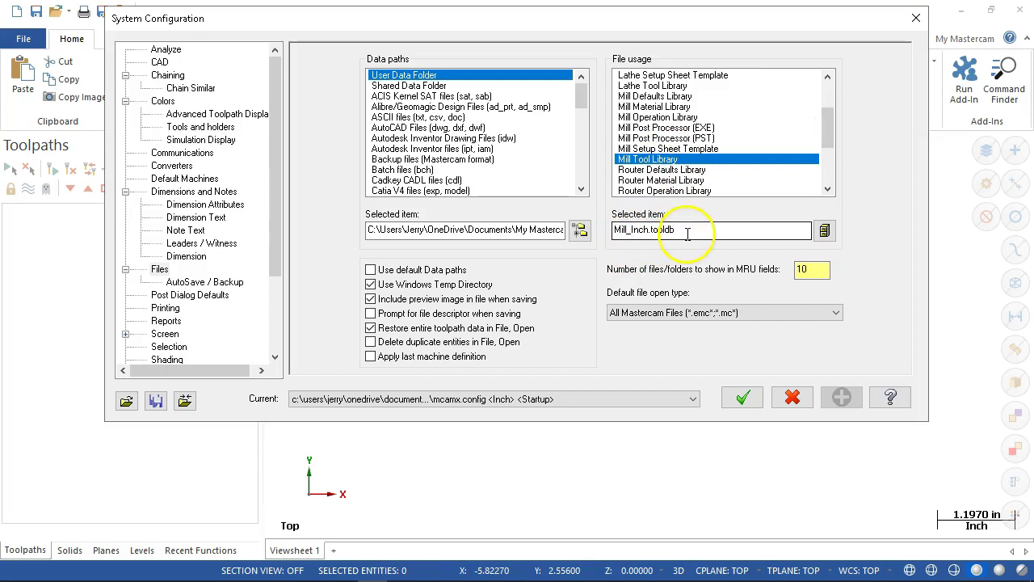
click(506, 229)
drag(506, 229, 352, 227)
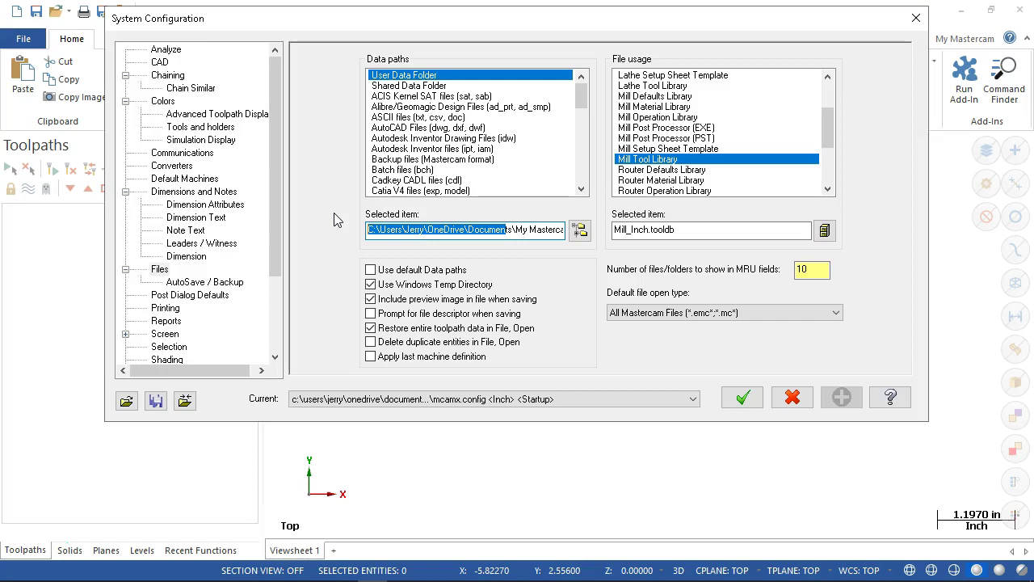
click(330, 240)
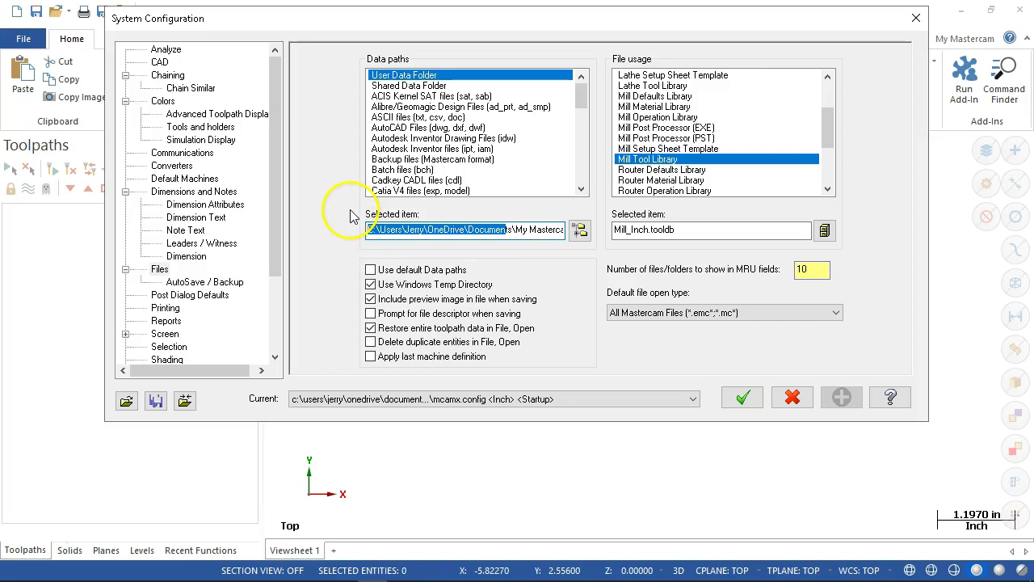
Inspect the full user data folder path and the shared folder path that holds the mill tool libraries
drag(485, 230, 581, 232)
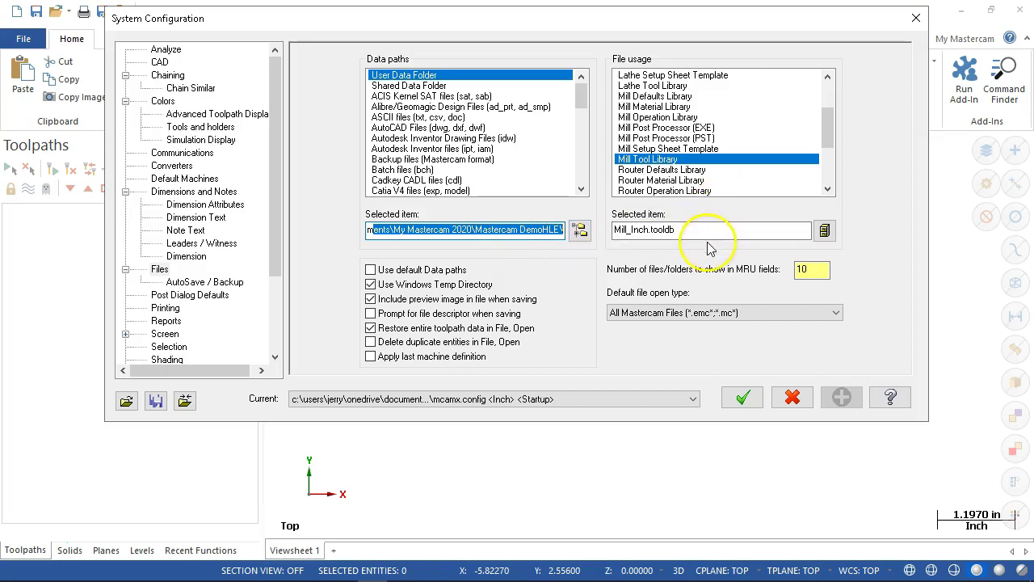
click(824, 231)
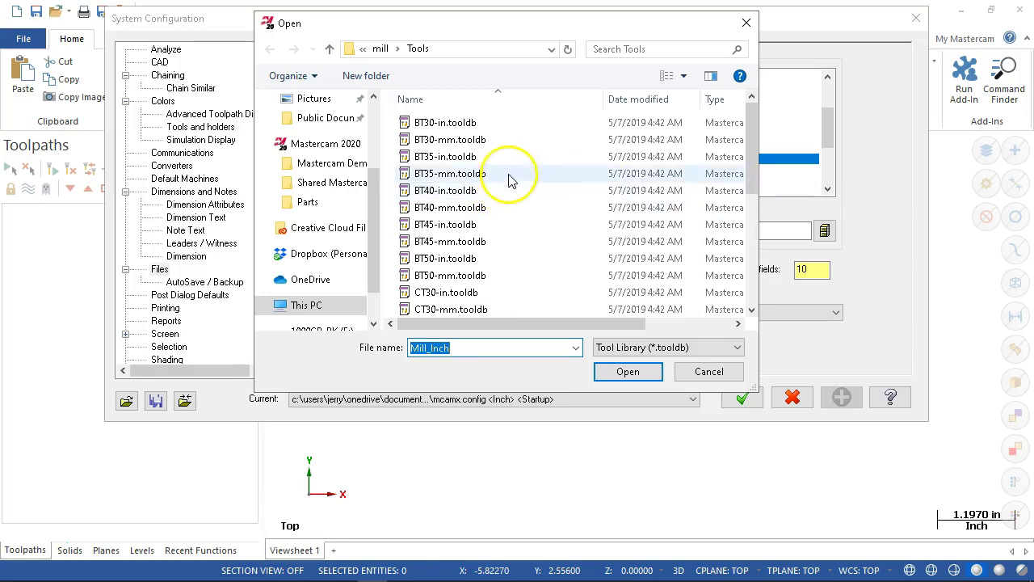
click(361, 49)
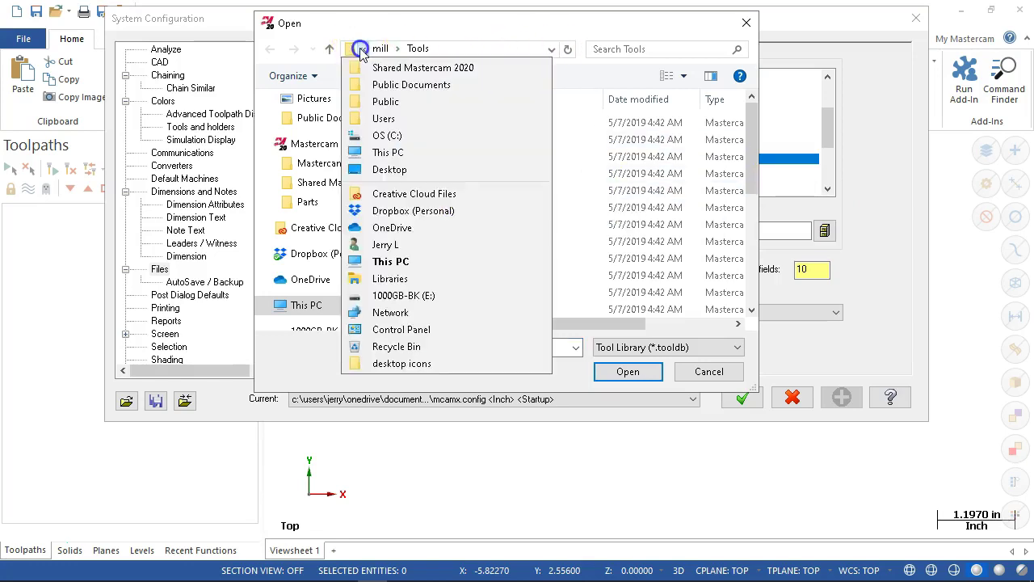
click(361, 50)
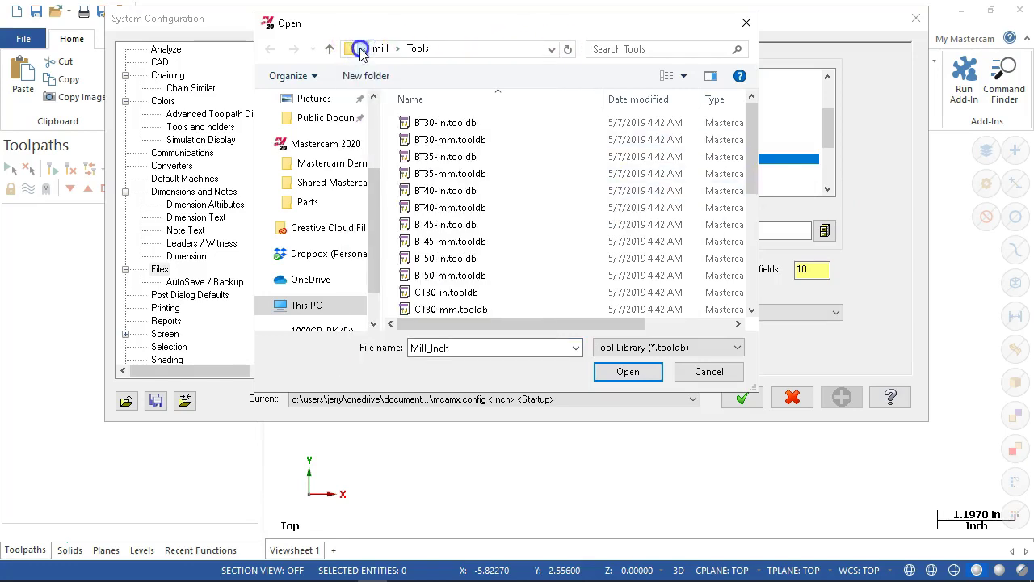
click(361, 50)
click(507, 51)
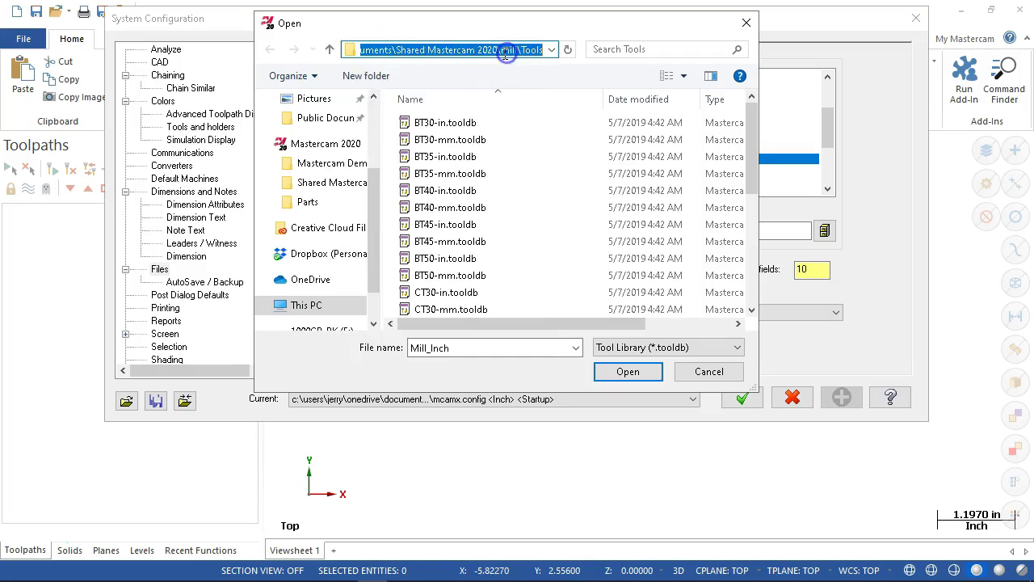
drag(394, 50, 335, 45)
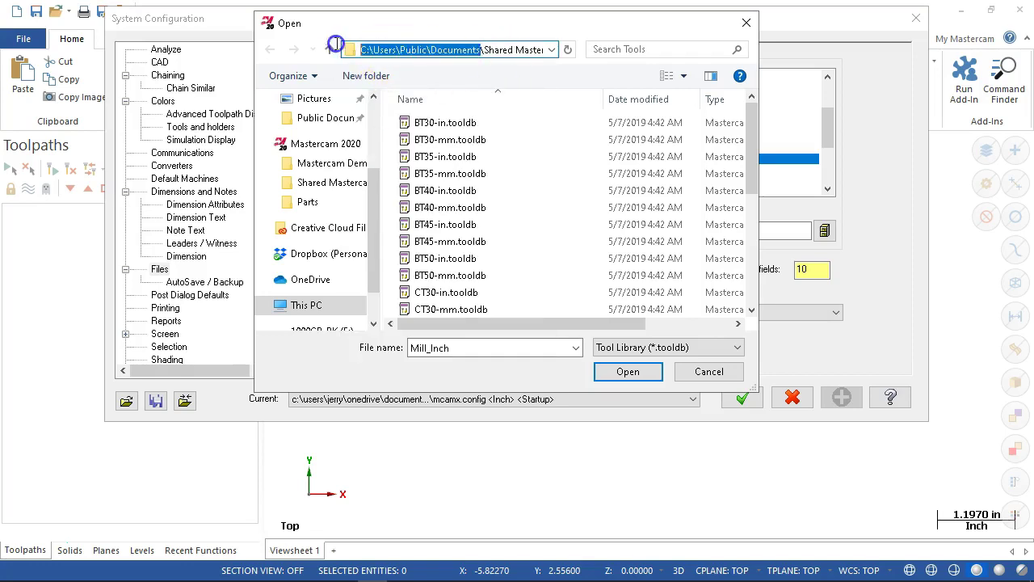
drag(493, 50, 543, 56)
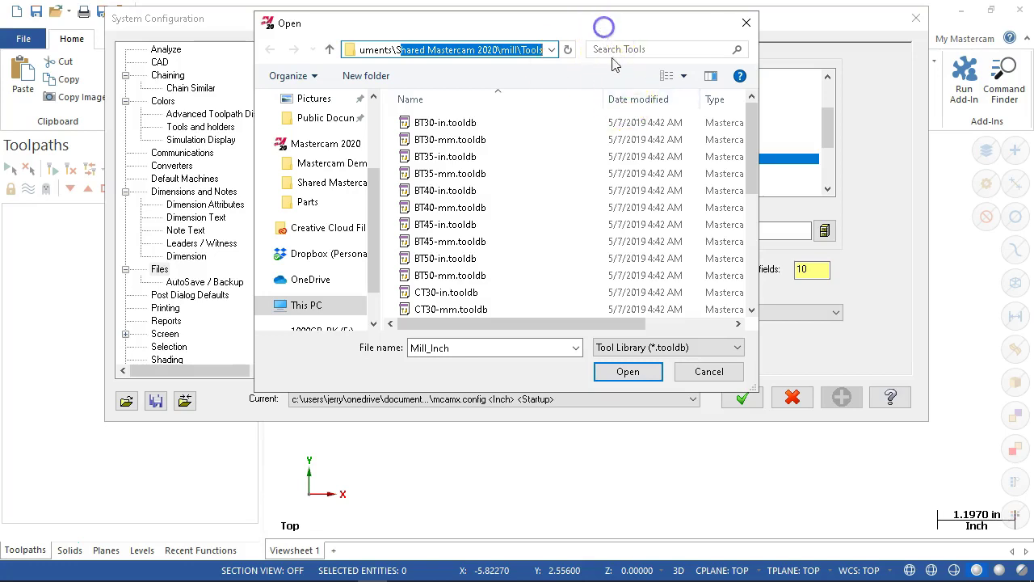
click(709, 371)
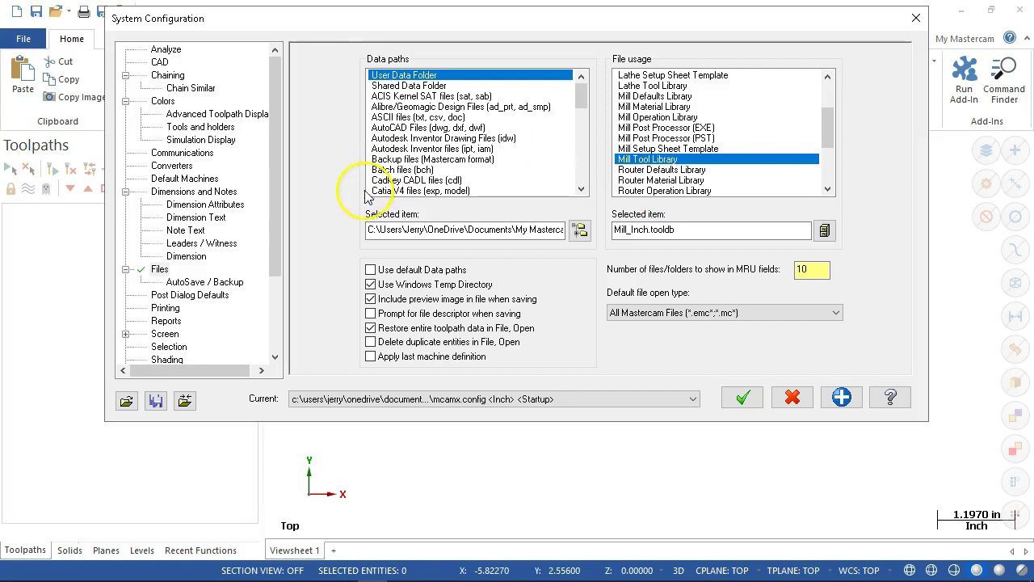
Review the AutoSave / Backup, Post Dialog Defaults, Printing, Reports and general Screen settings
click(217, 283)
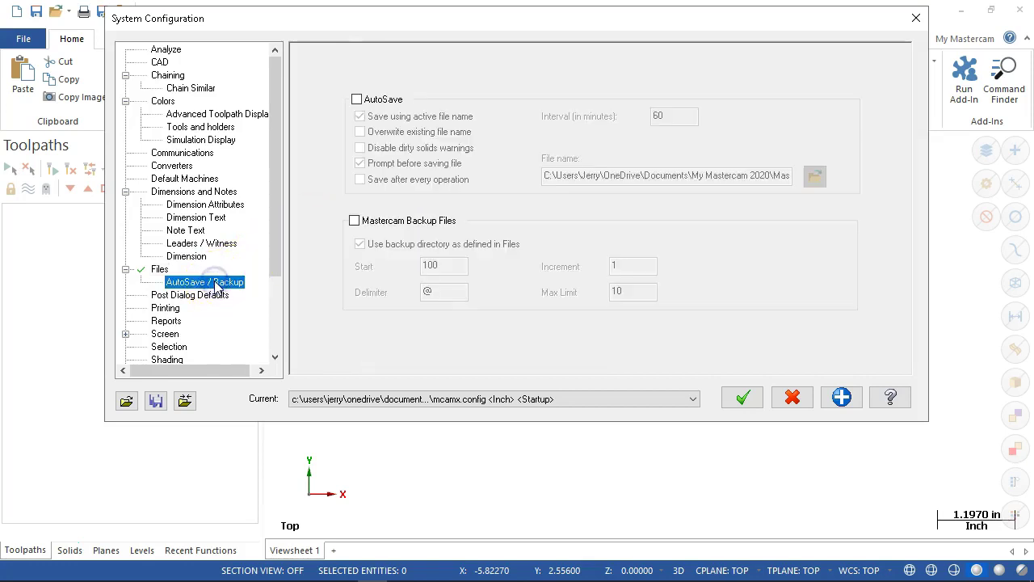
drag(276, 204, 280, 297)
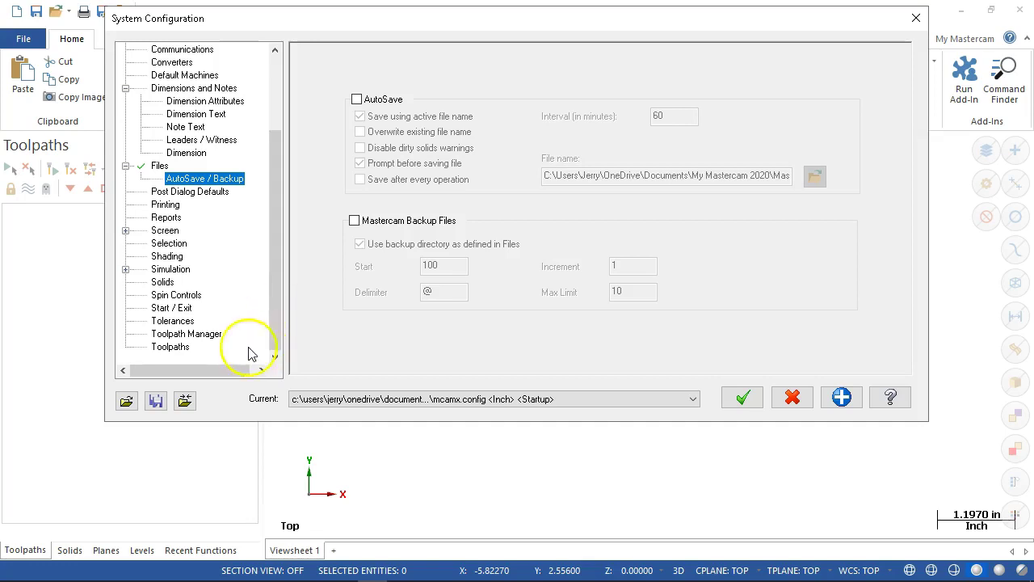
click(208, 198)
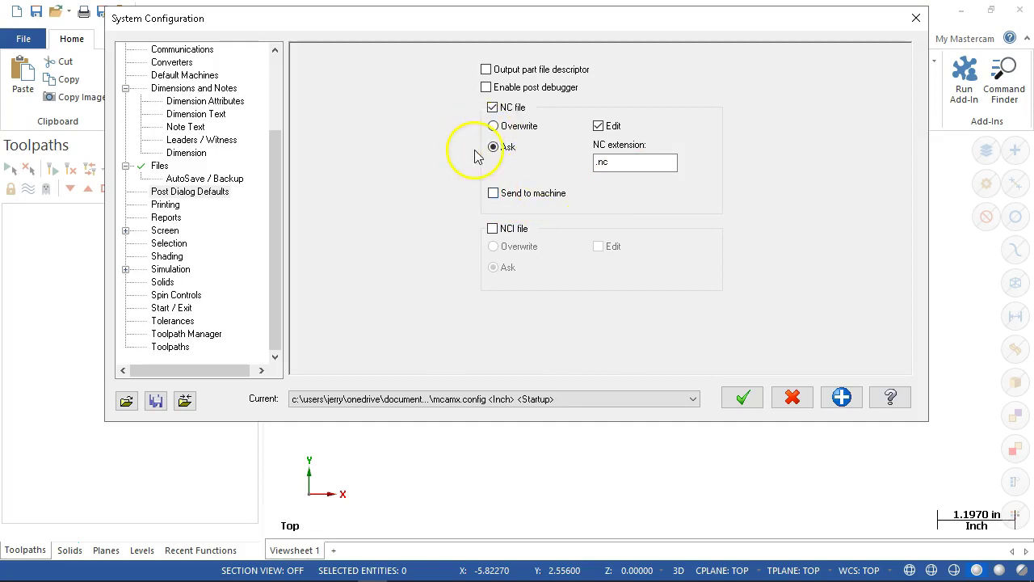
click(165, 206)
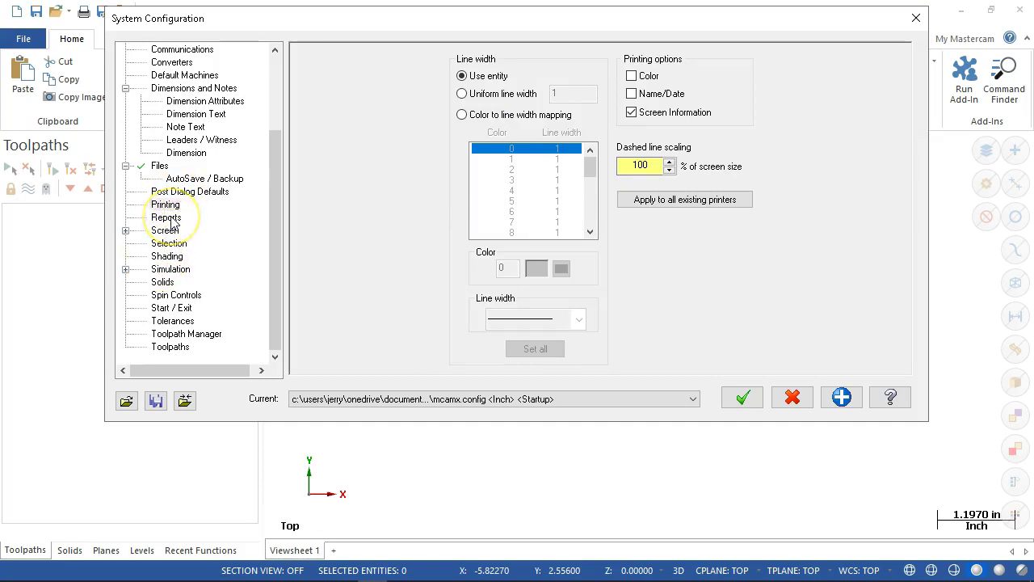
click(166, 218)
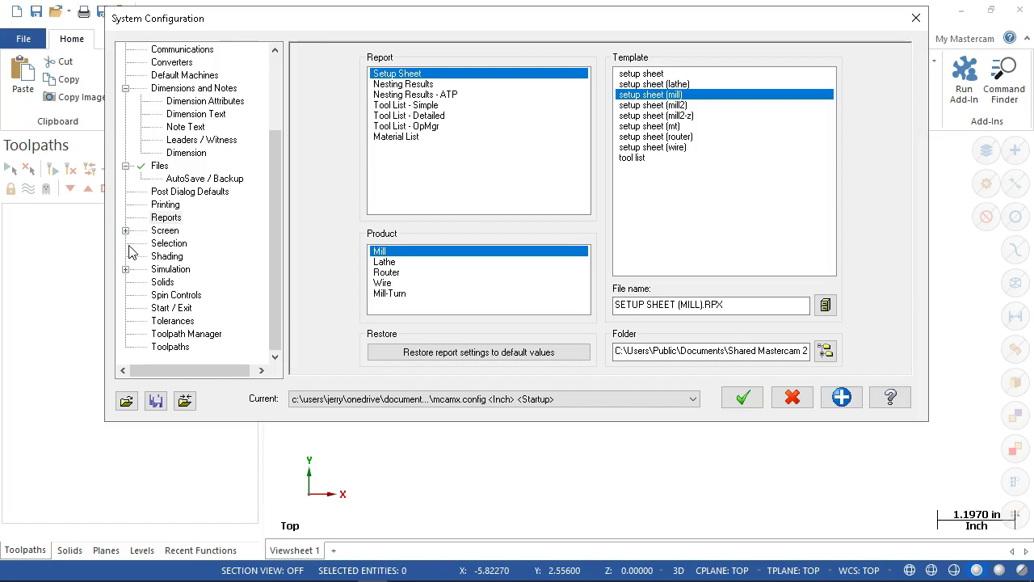
click(161, 232)
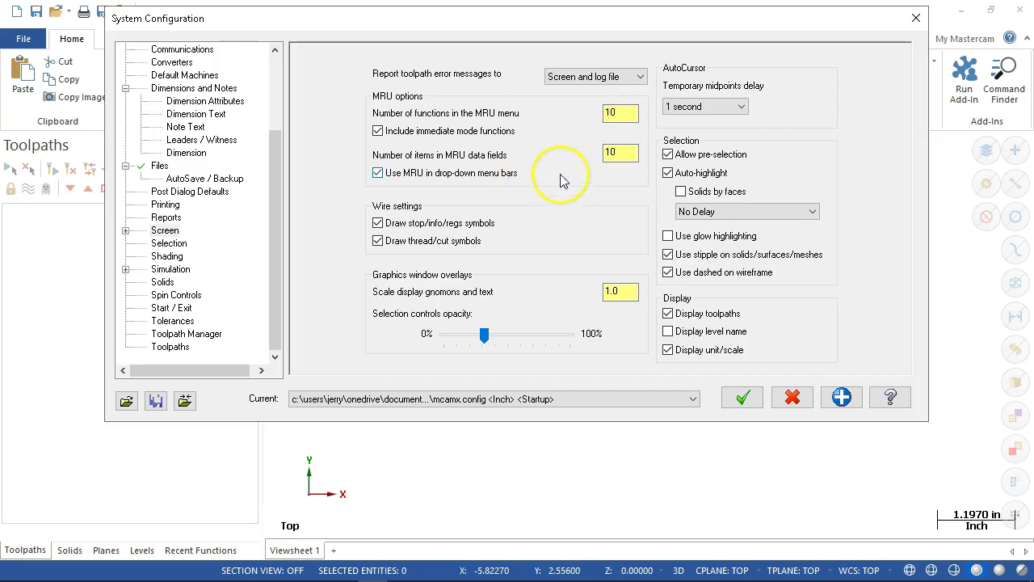
Set the screen grid spacing to 1.0 in both X and Y
click(125, 232)
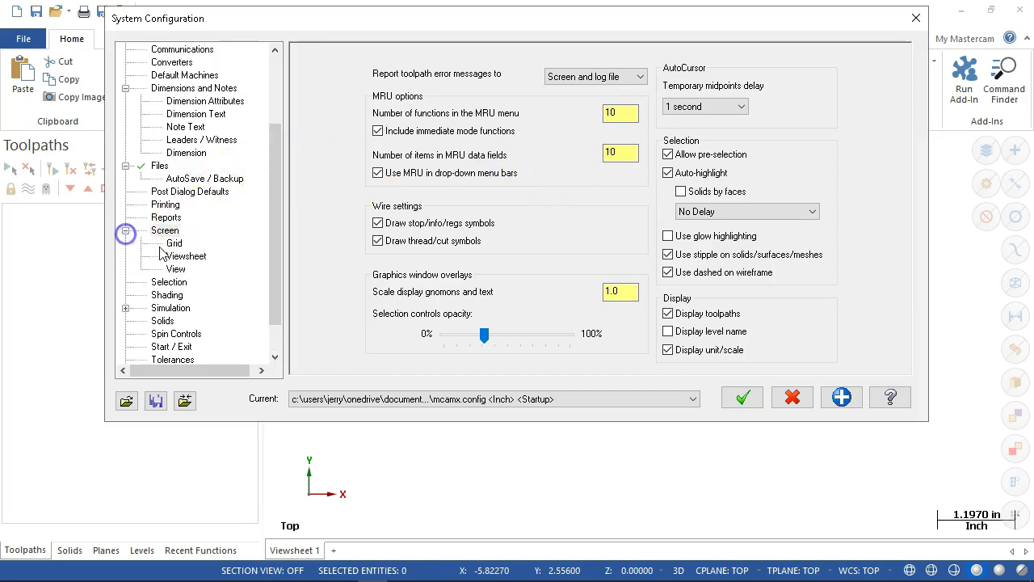
click(173, 243)
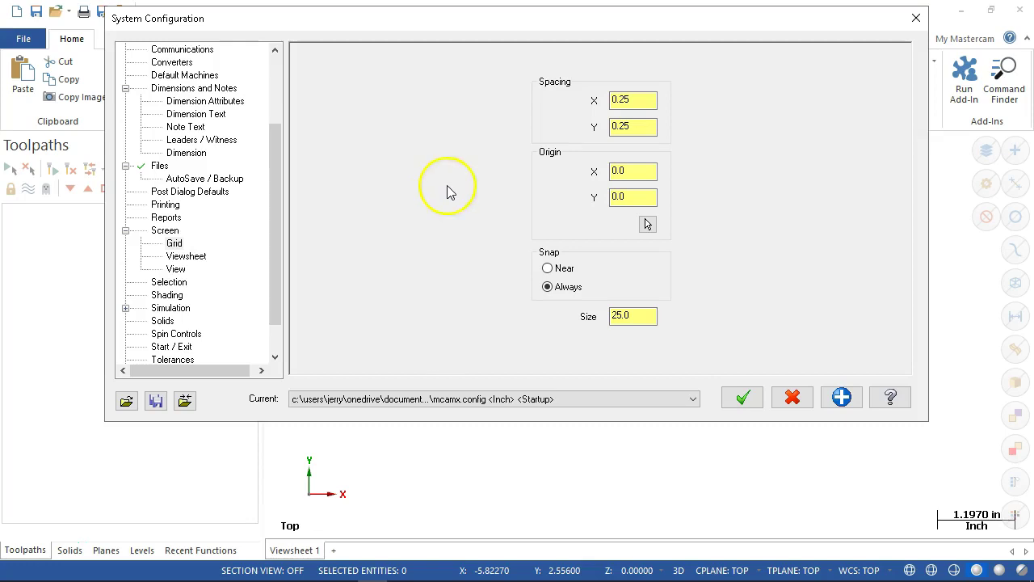
click(649, 103)
drag(648, 102, 588, 100)
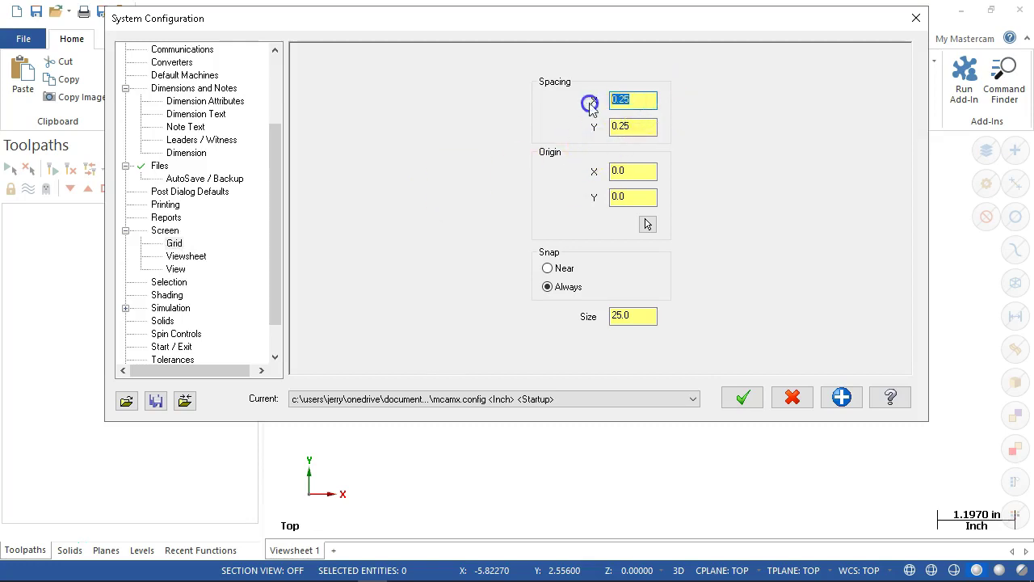
text(1.0)
key(Tab)
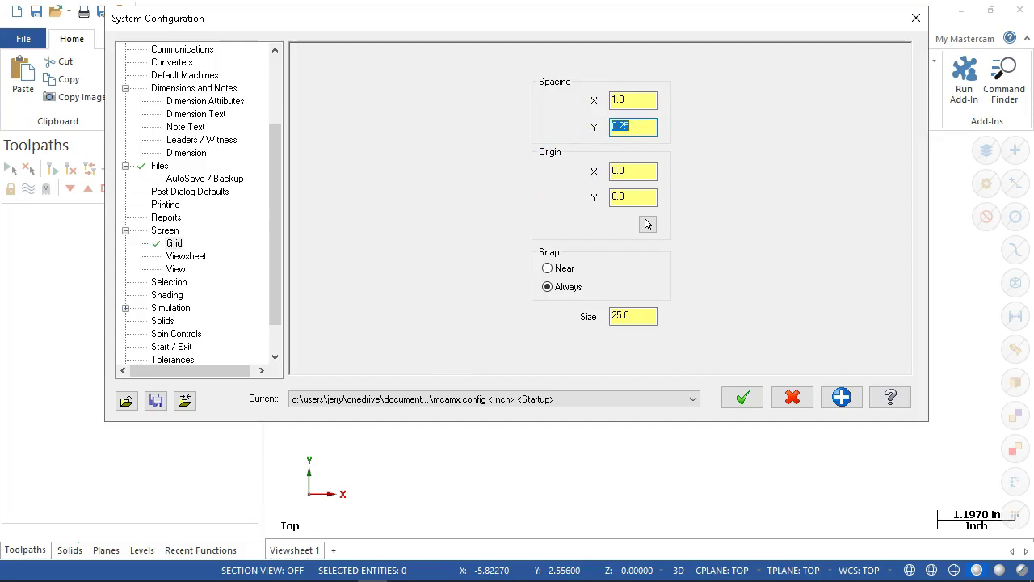
text(1.0)
key(Tab)
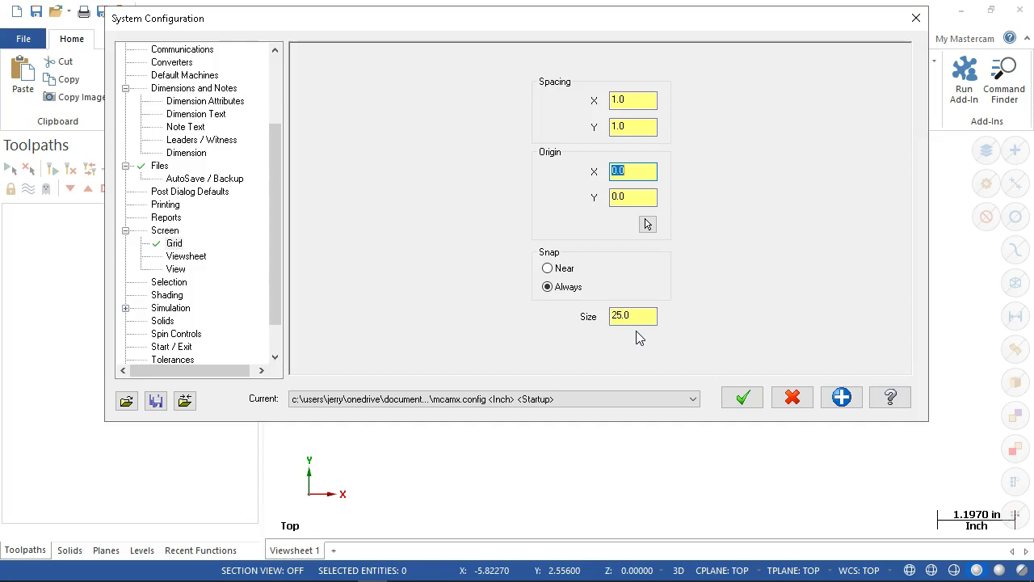
click(638, 315)
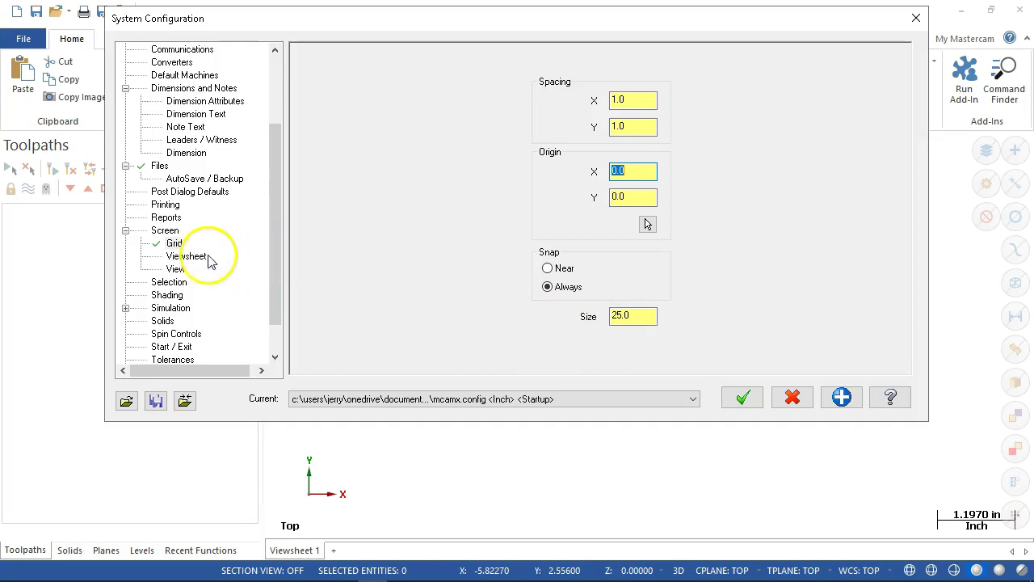
Review the Viewsheet options, the View settings for the middle button and wheel, and the AutoCursor selection settings
click(194, 257)
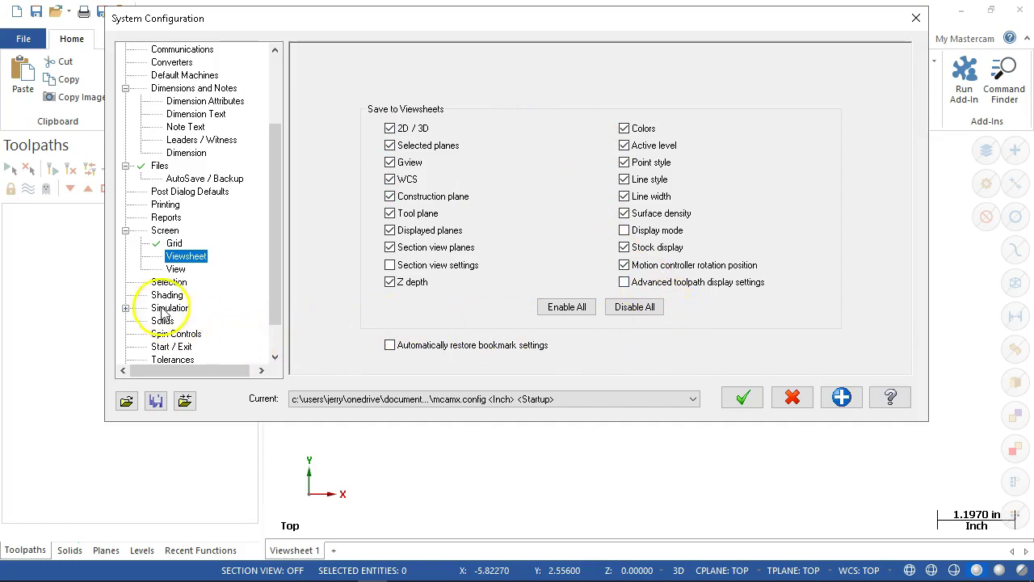
click(178, 269)
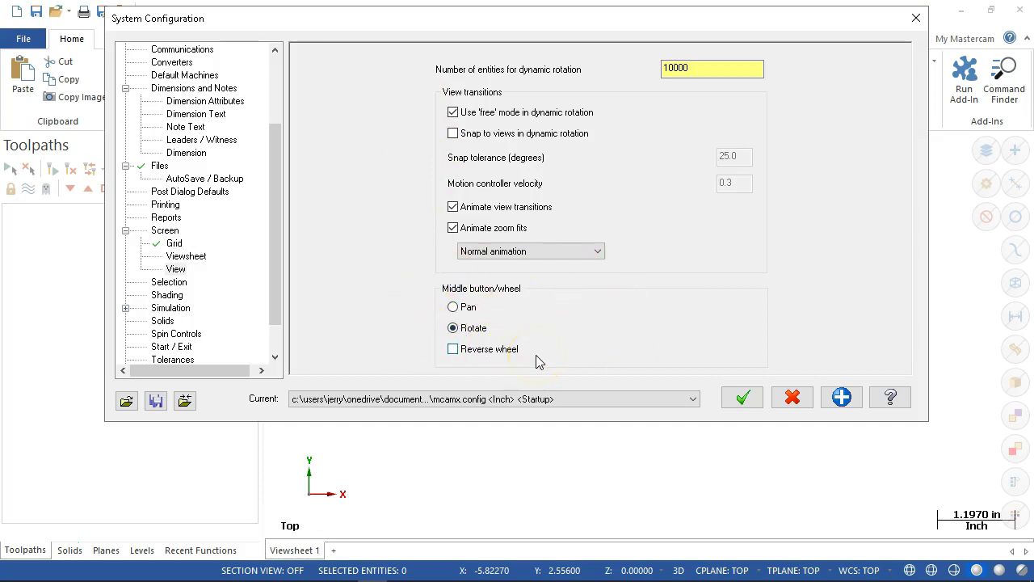
click(517, 299)
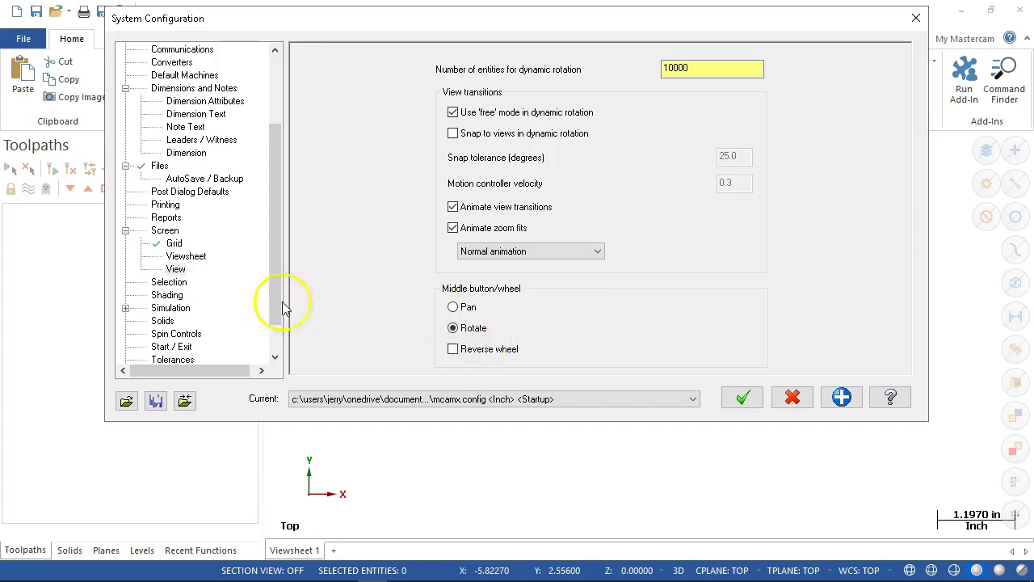
click(173, 282)
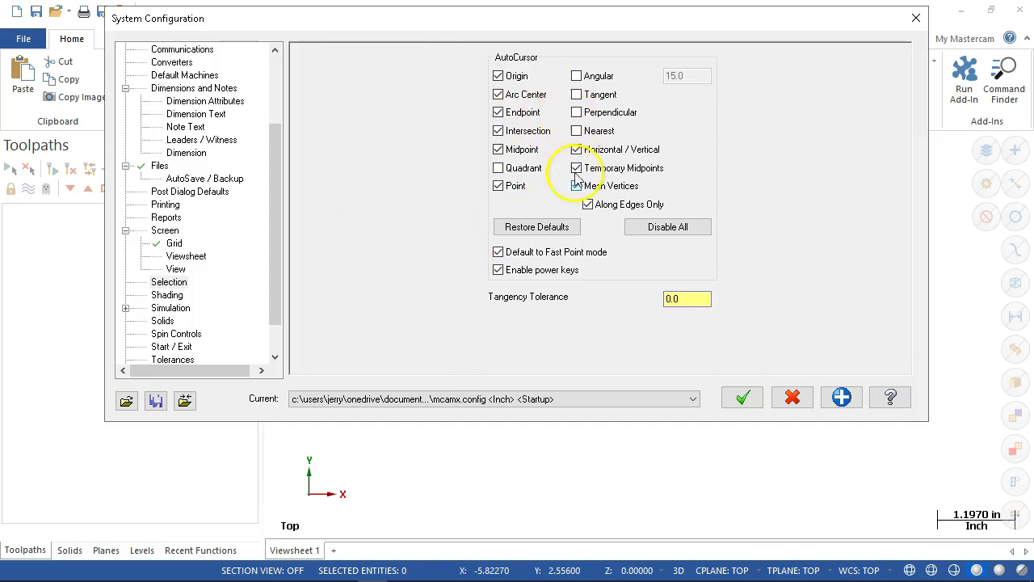
scroll(277, 266, down, 1)
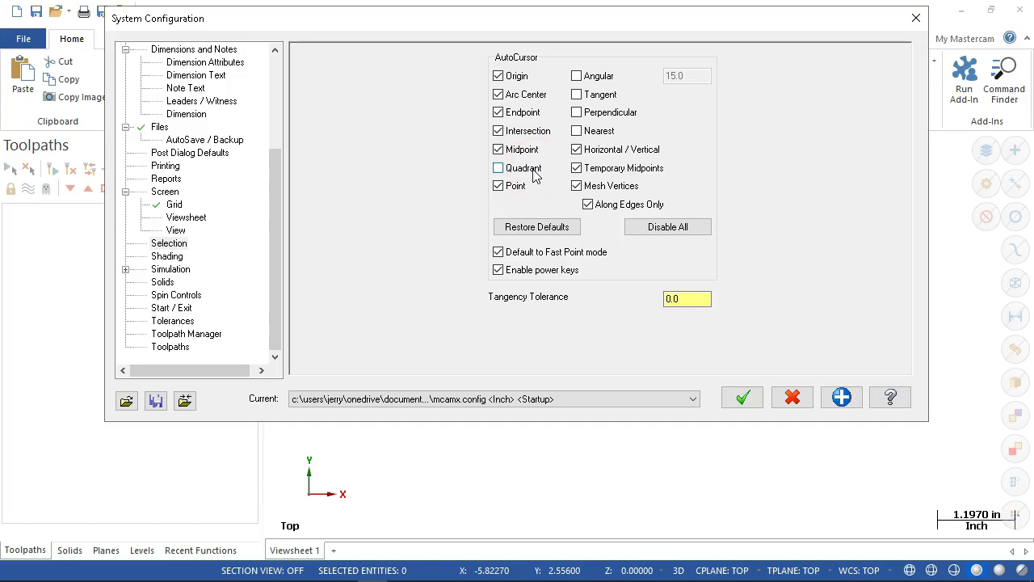
Look through the Shading, Simulation, Solids and Spin Controls settings
click(169, 257)
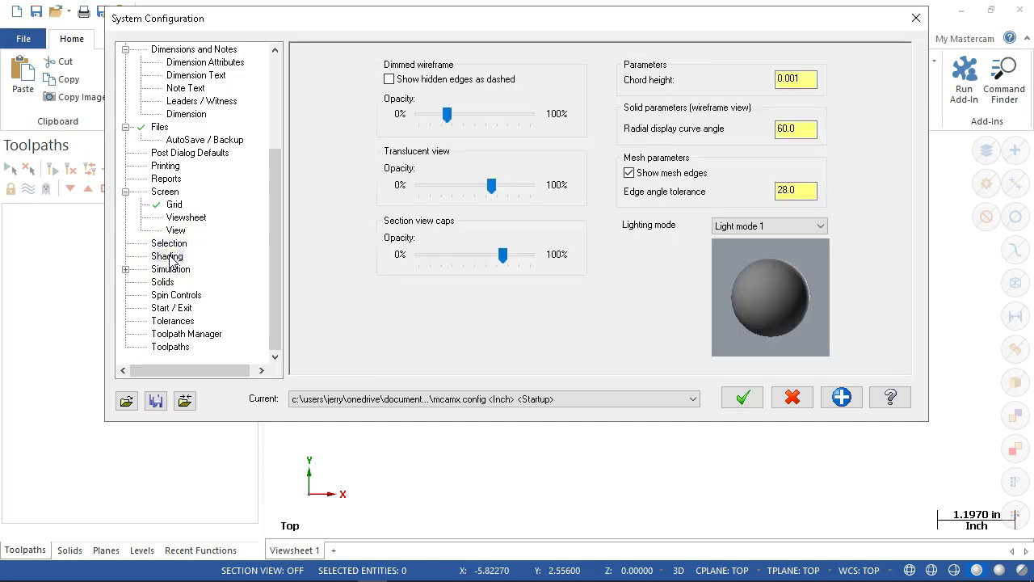
click(178, 269)
click(168, 282)
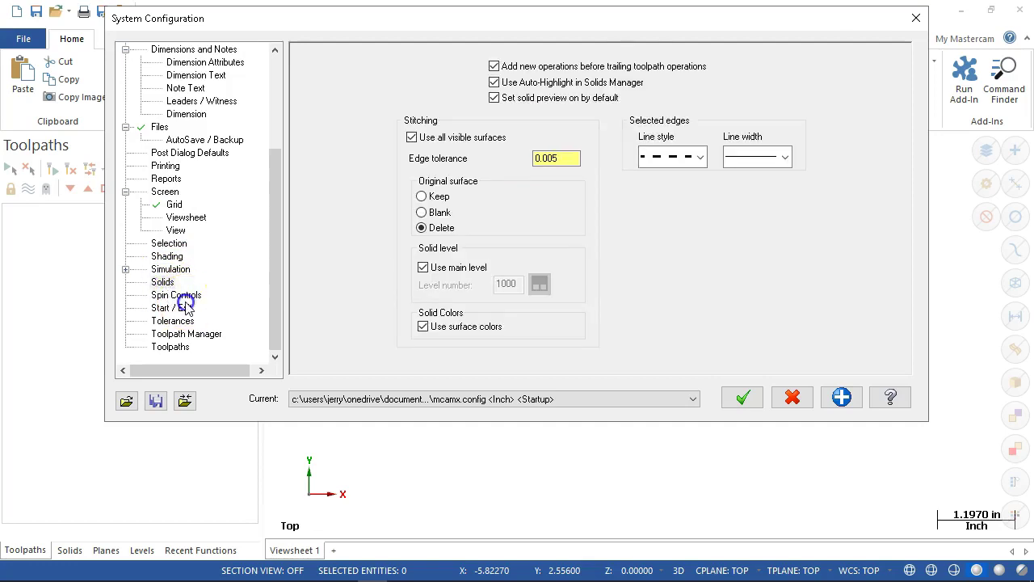
click(181, 308)
click(185, 295)
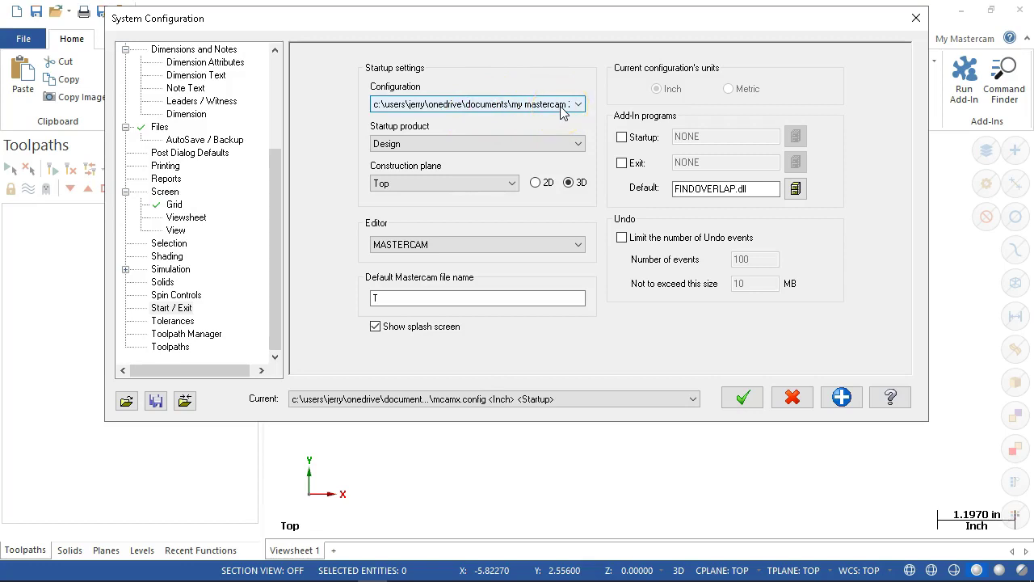
Check the available startup configurations and the editor option in the Start / Exit settings
click(455, 107)
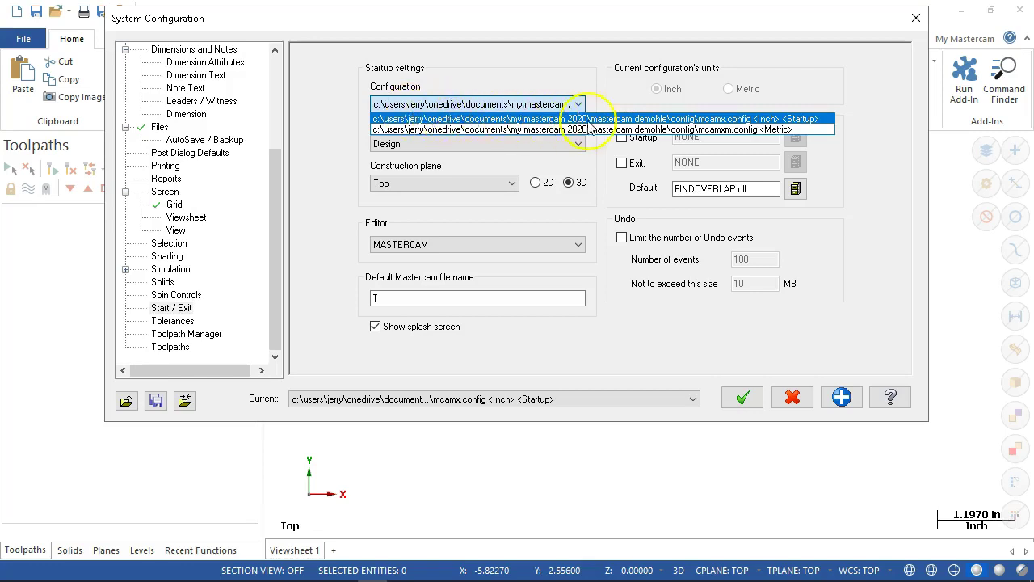
click(327, 87)
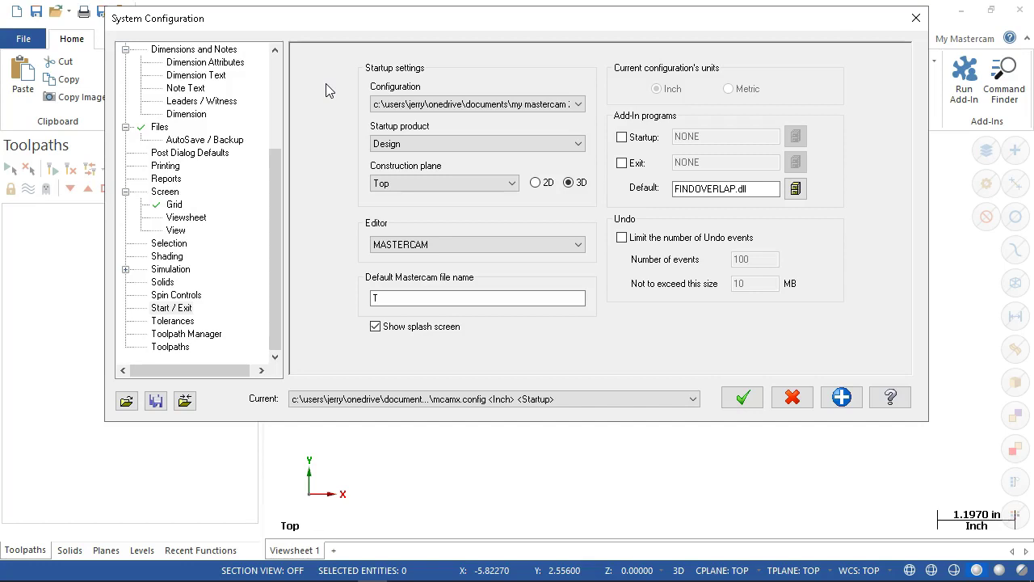
click(377, 244)
Review the Tolerances, Toolpath Manager and Toolpaths settings
click(168, 321)
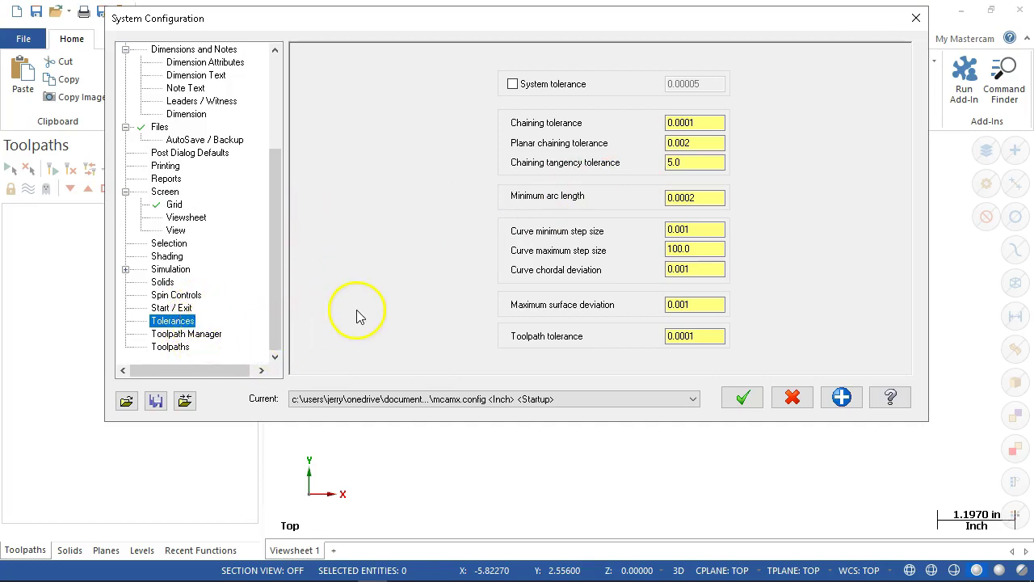
click(190, 335)
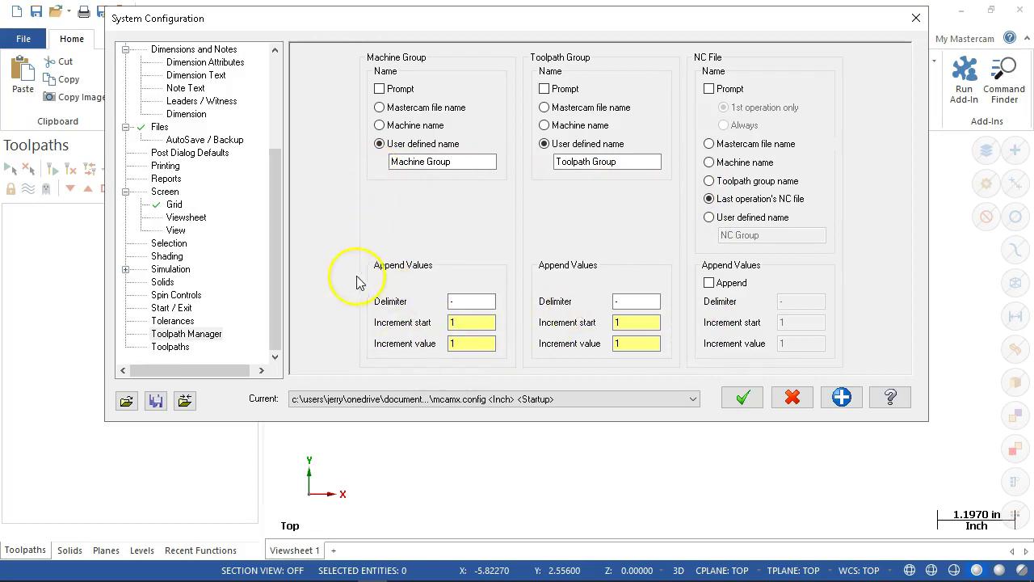
click(168, 346)
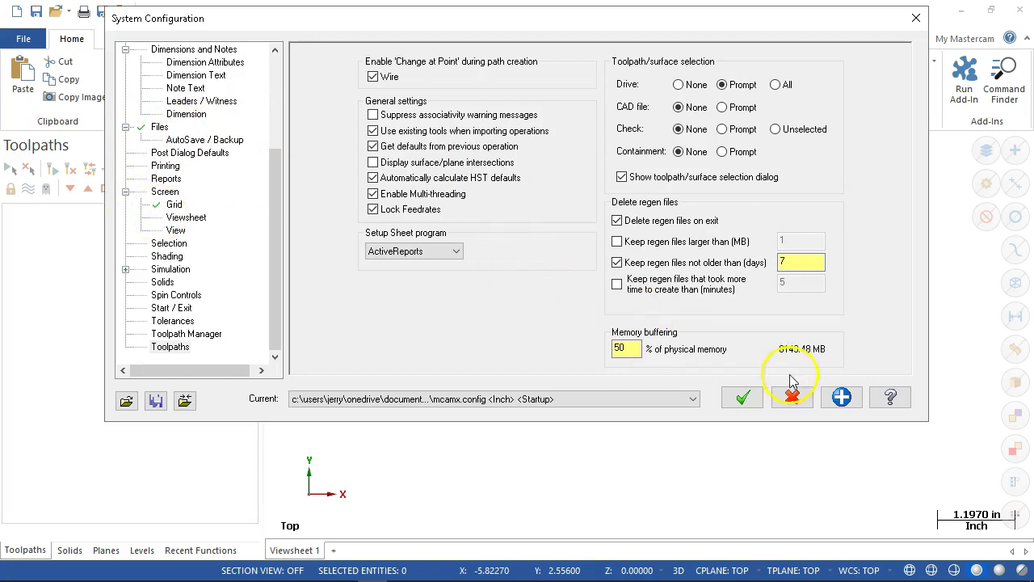
Apply the changed settings and save them to the mcamx.config configuration file
click(842, 397)
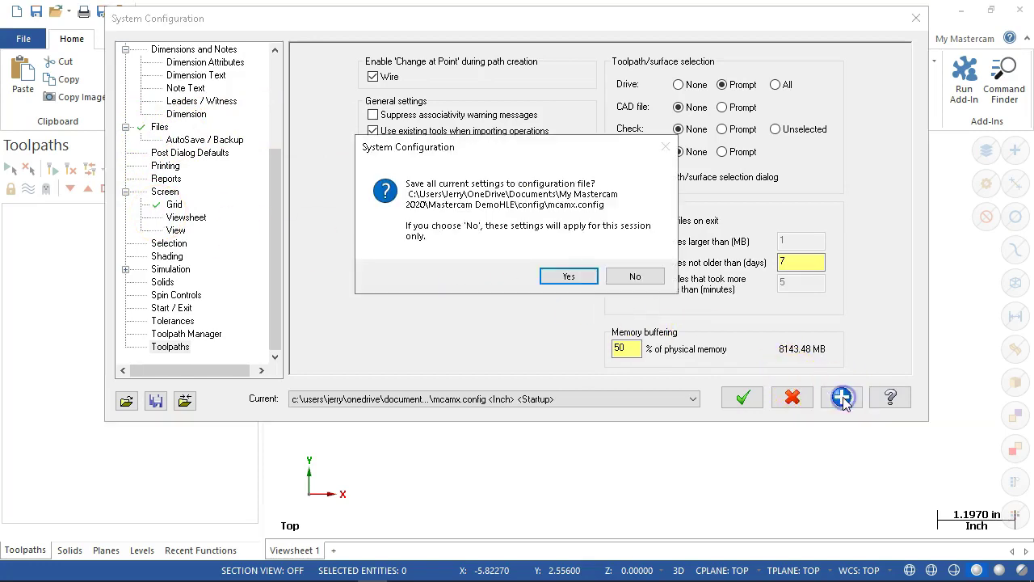
click(568, 276)
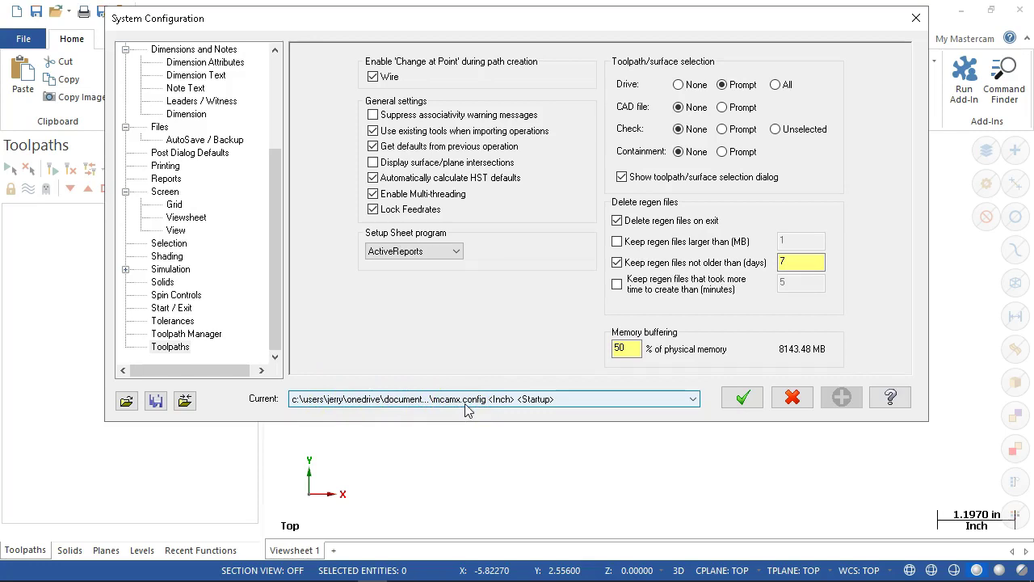
Check the available inch and metric configuration files, keep mcamx.config <Inch> <Startup> as current, and accept the system configuration
click(510, 432)
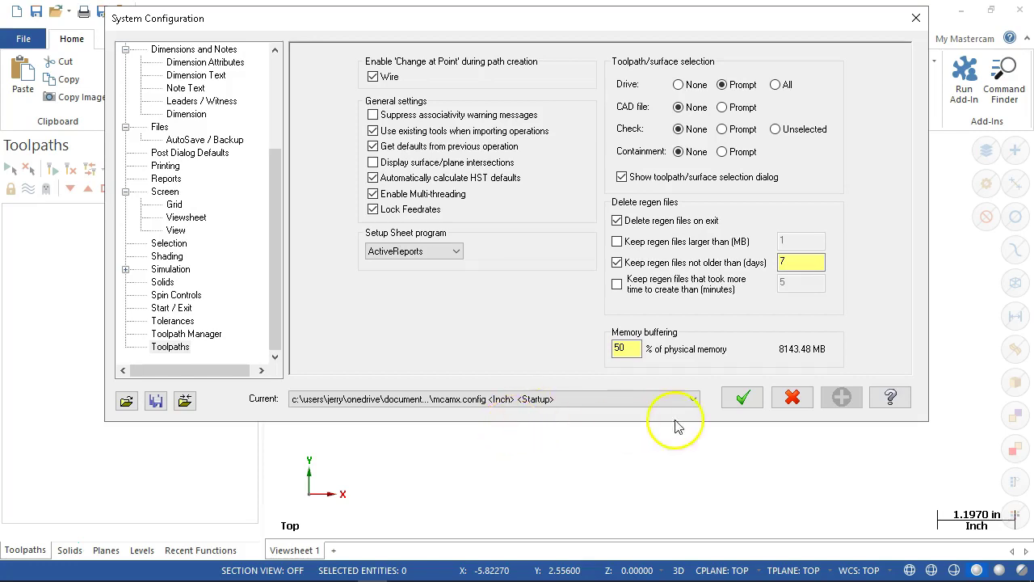
click(694, 398)
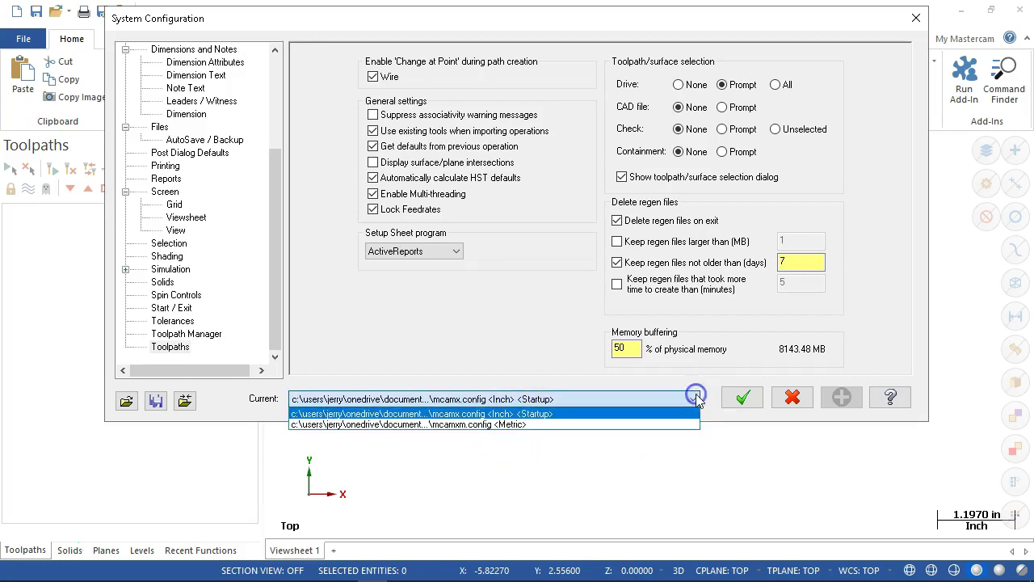
click(588, 424)
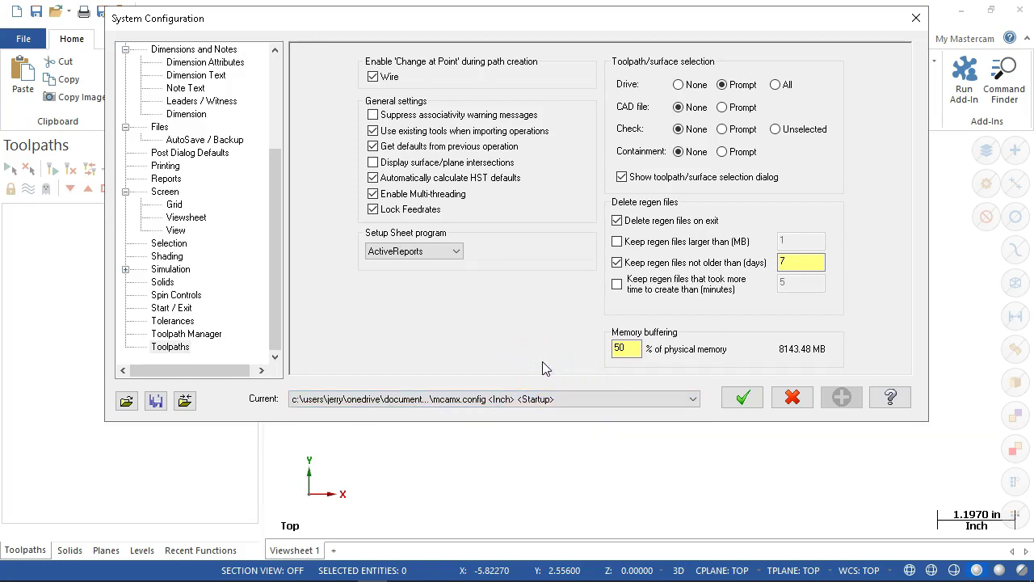
click(592, 404)
click(589, 395)
click(738, 398)
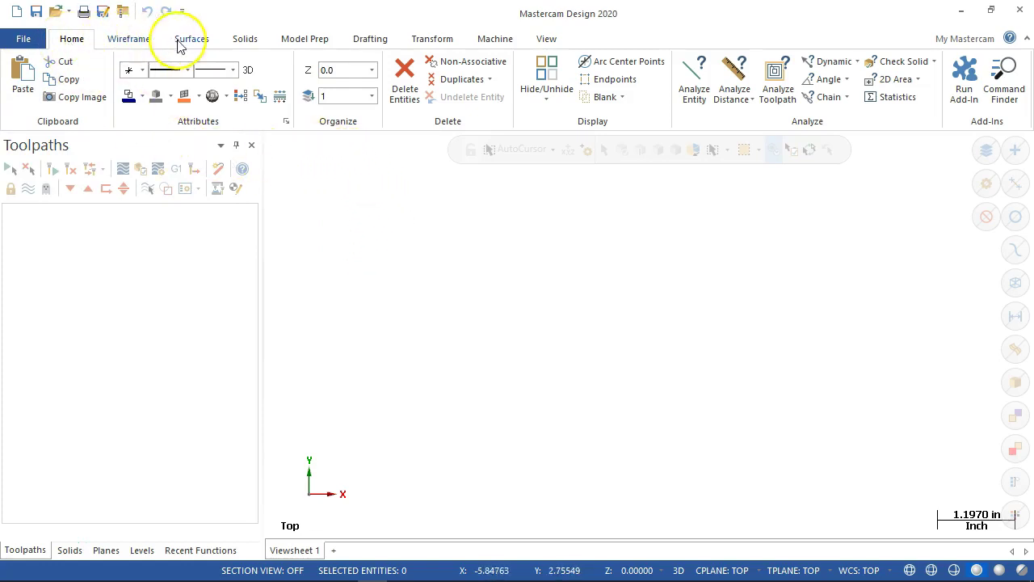
Review the Quick Access Toolbar customization options and the Home attribute commands
click(181, 12)
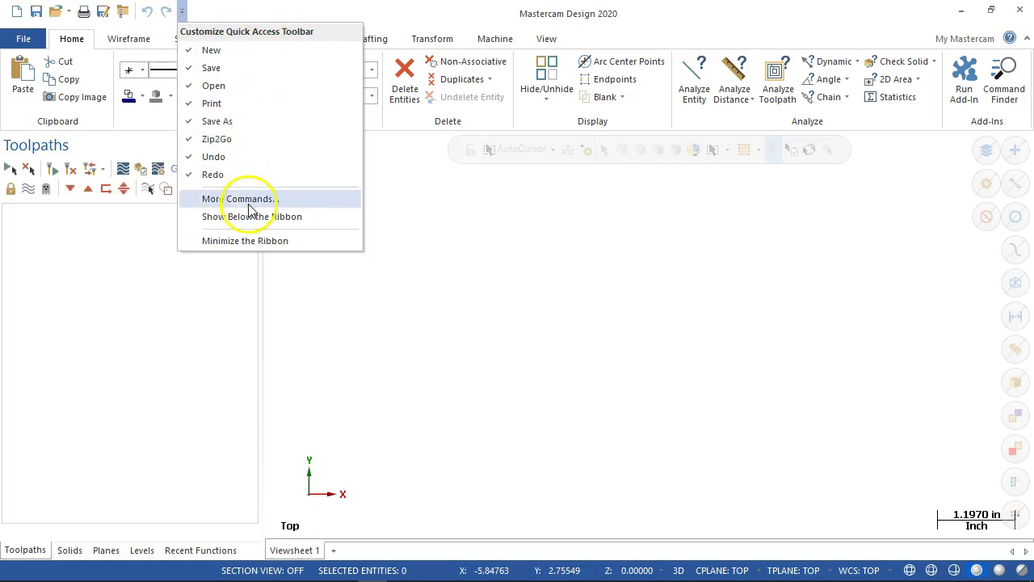
click(315, 9)
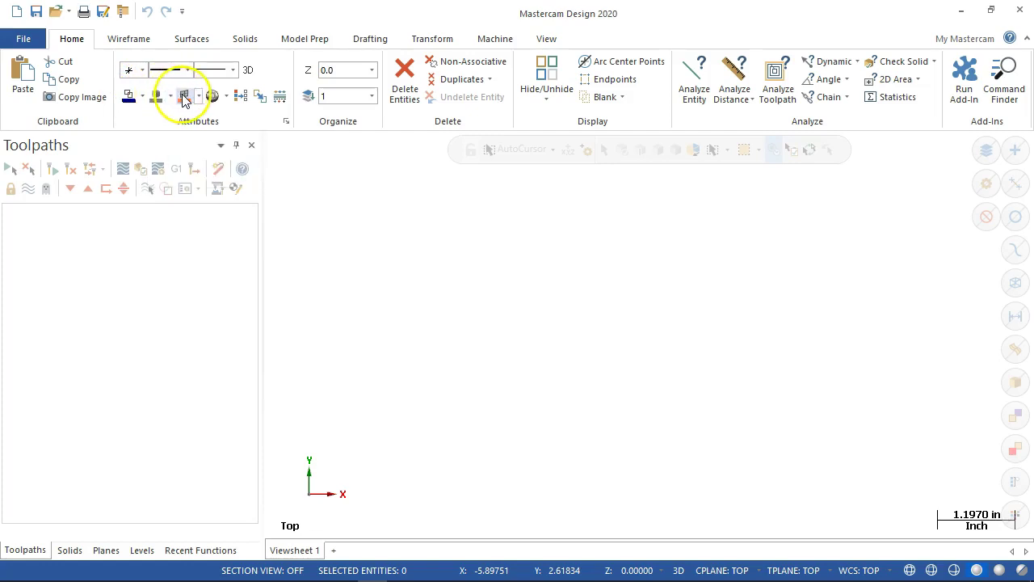
click(241, 97)
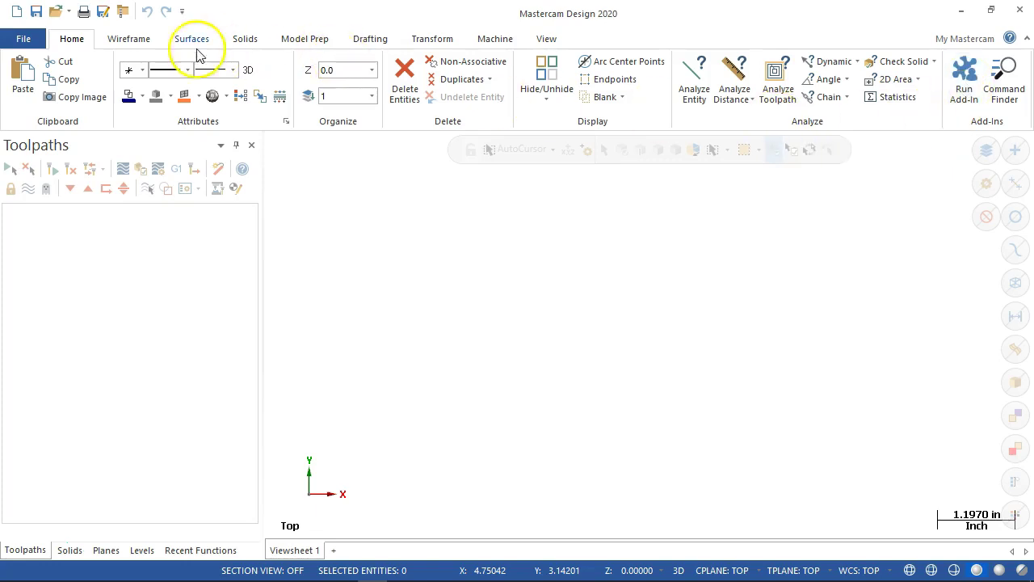
Look over the wireframe creation commands and the Planes manager, and return to the Toolpaths manager
click(129, 39)
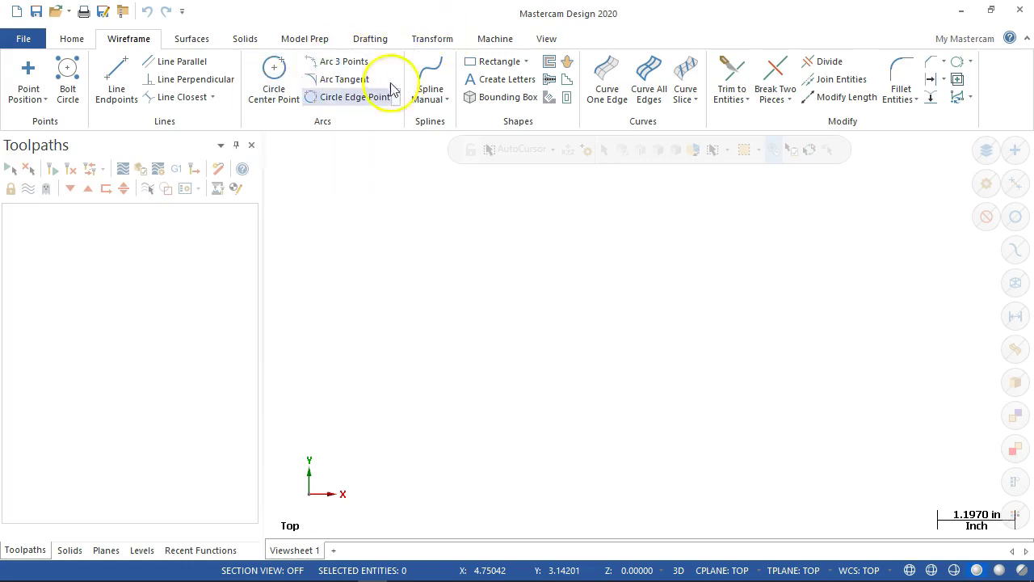
click(430, 85)
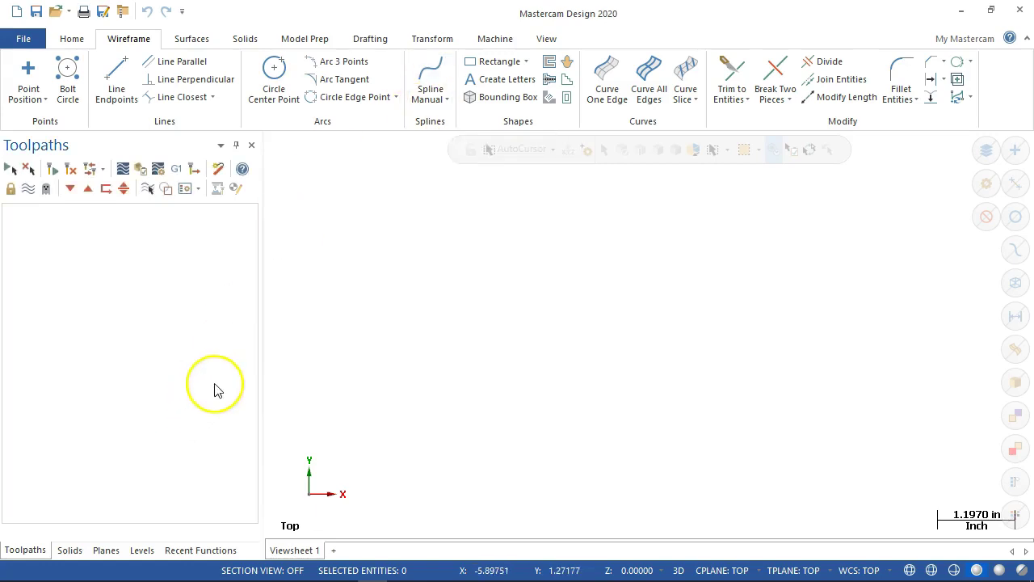
click(108, 551)
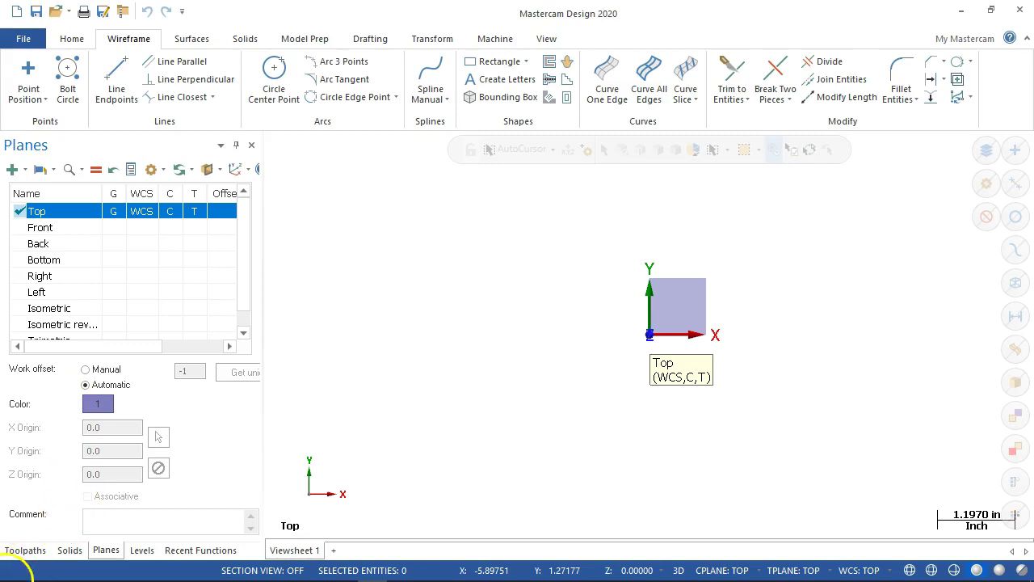
click(9, 550)
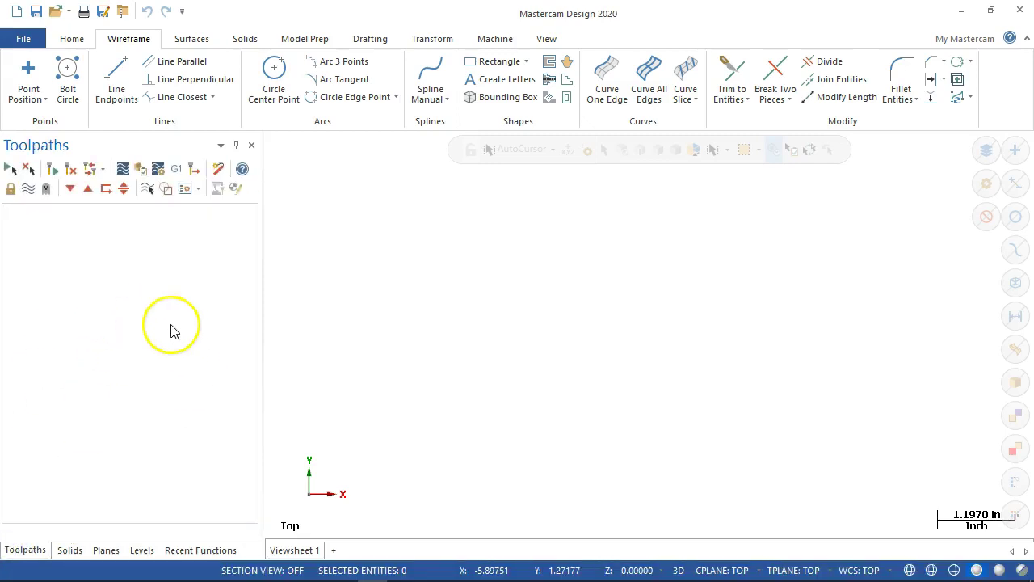
Examine the Line Endpoints options without creating a line, and look over the other line, arc and shape commands
click(117, 82)
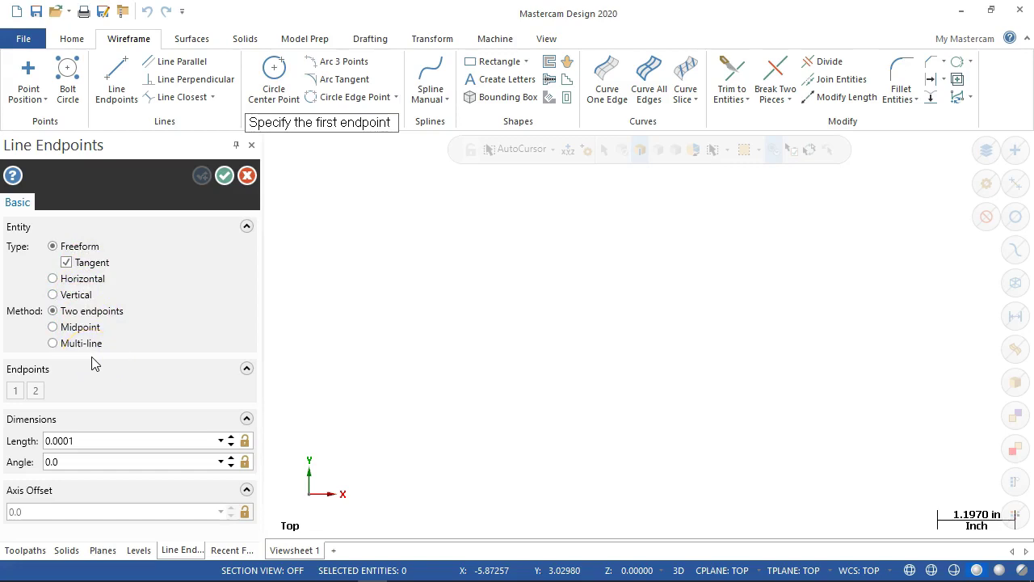
click(246, 175)
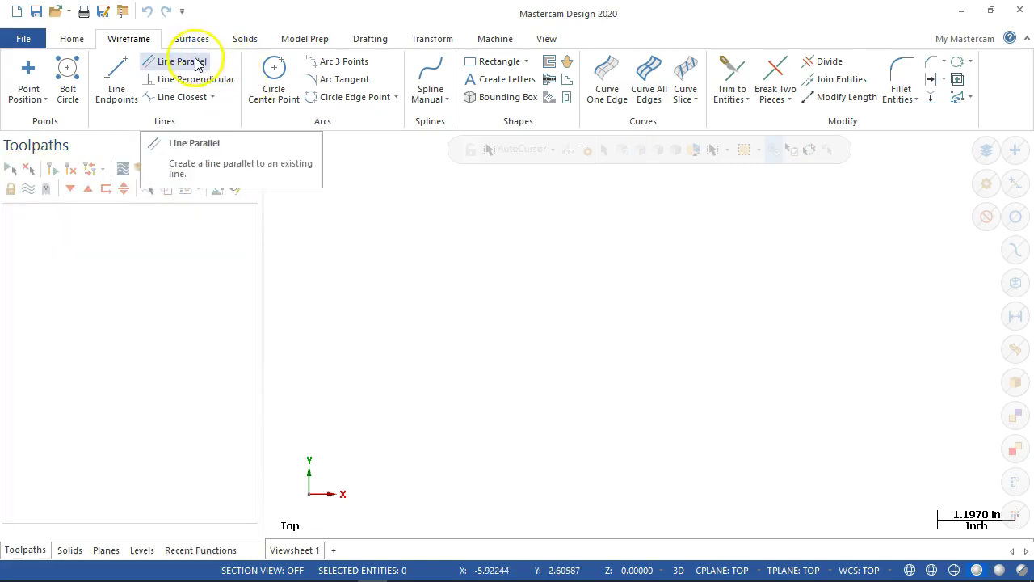
click(214, 98)
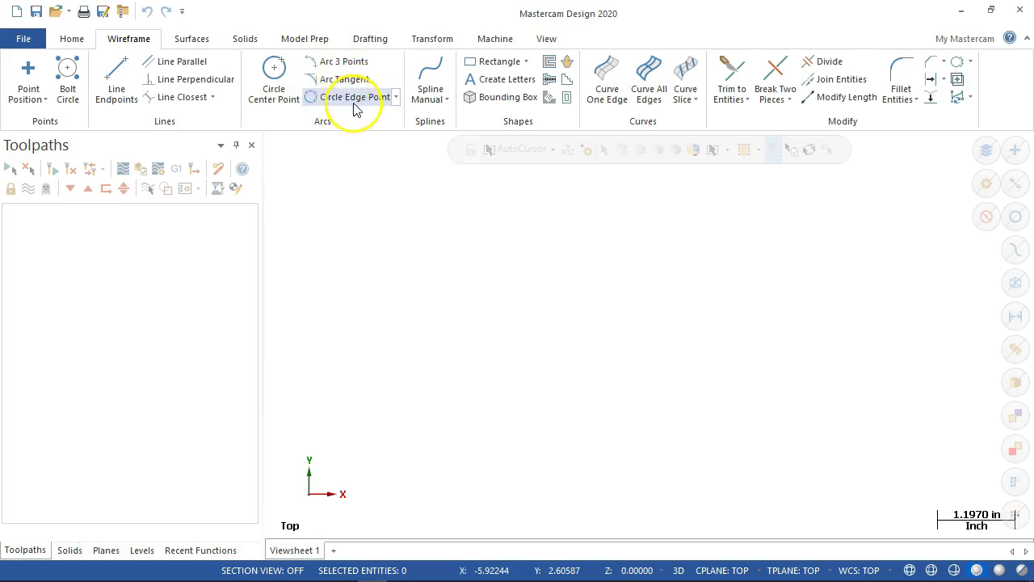
click(525, 101)
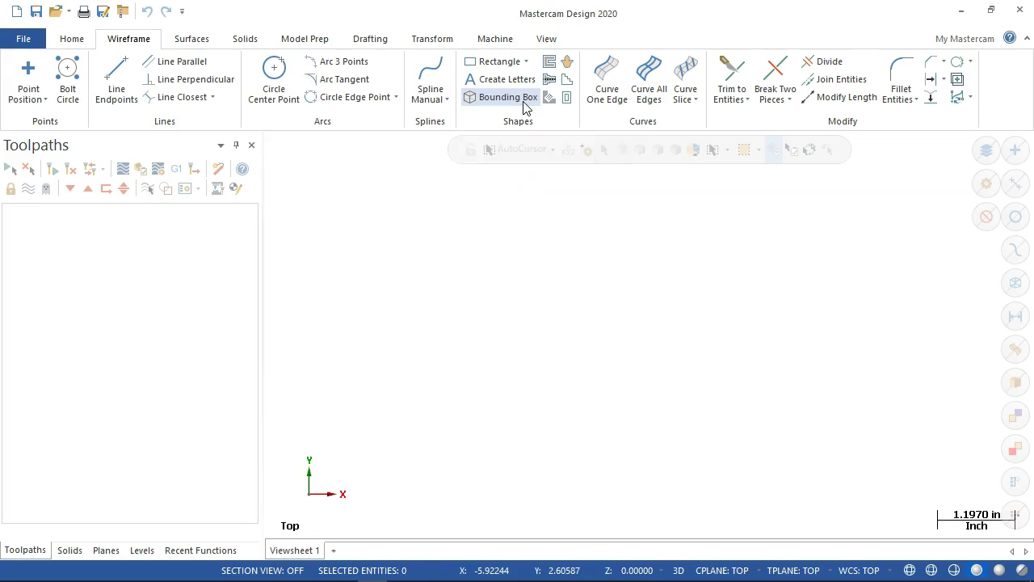
click(510, 108)
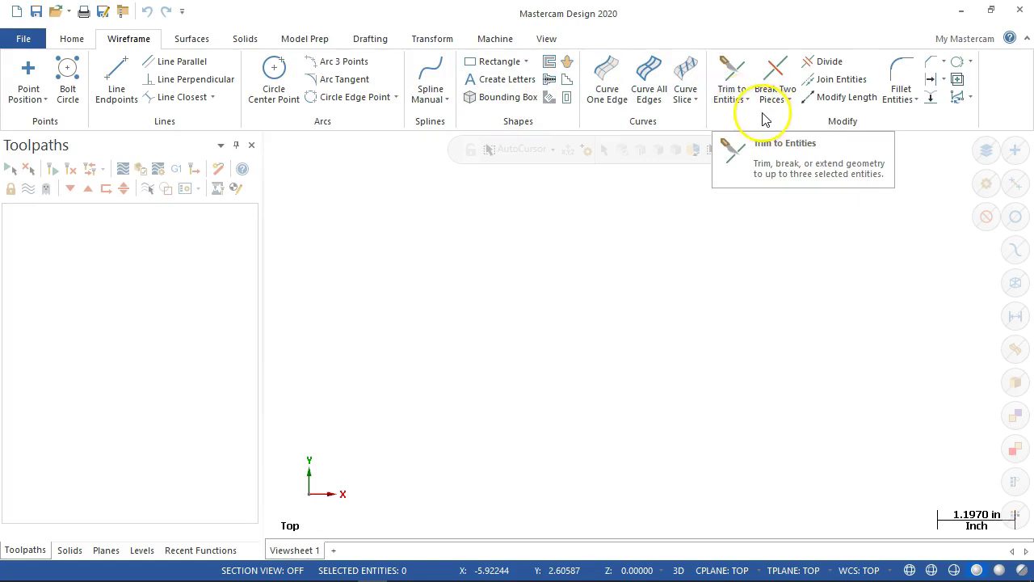
Review the variants of the Trim to Entities and Break Two Pieces commands
click(744, 81)
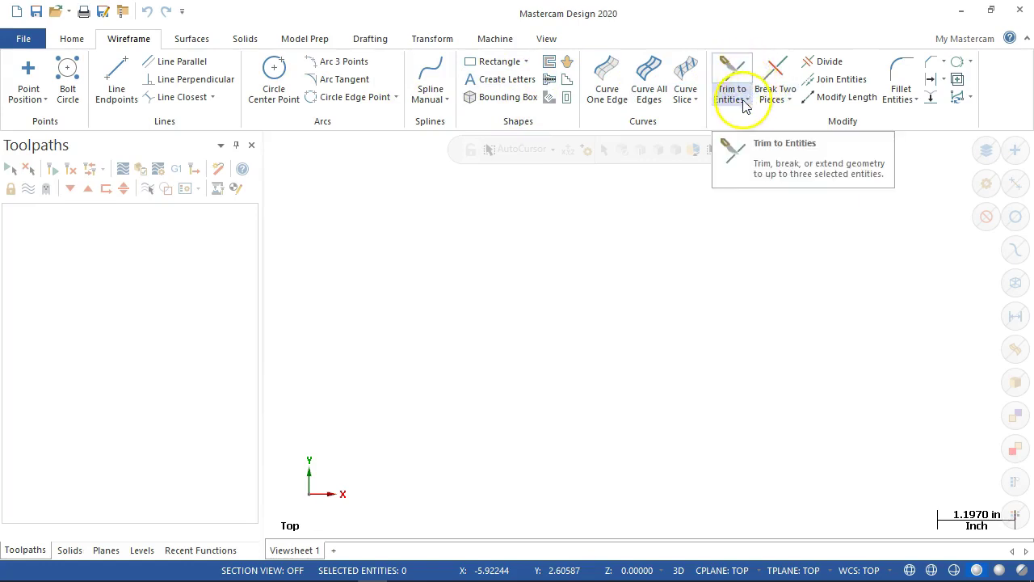
click(749, 99)
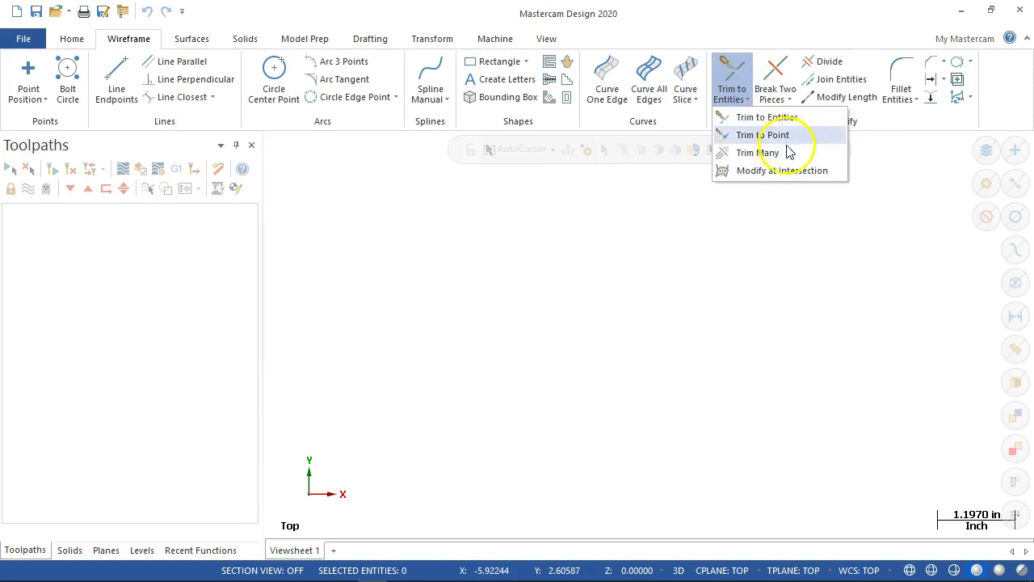
click(782, 35)
click(791, 100)
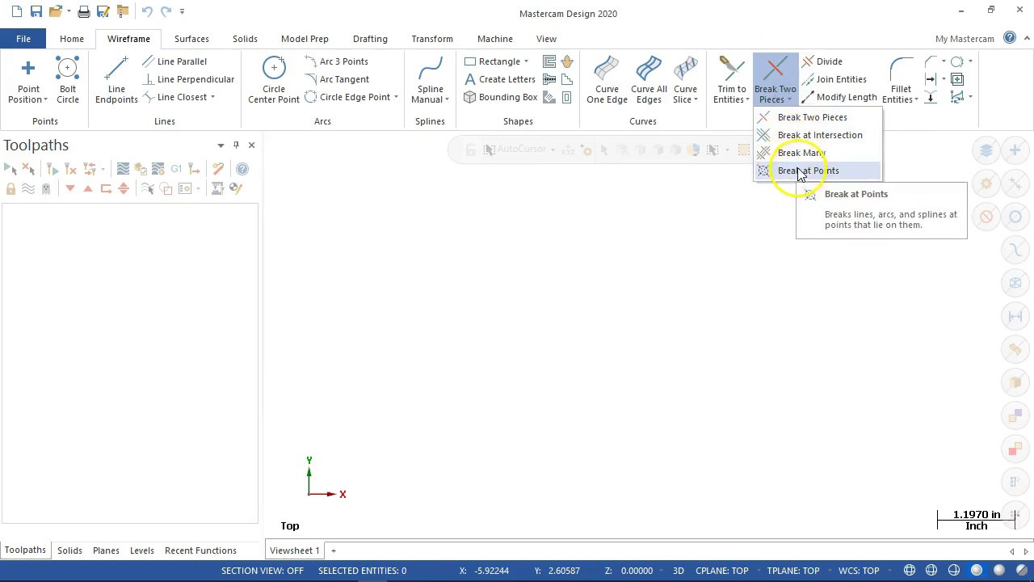
click(785, 97)
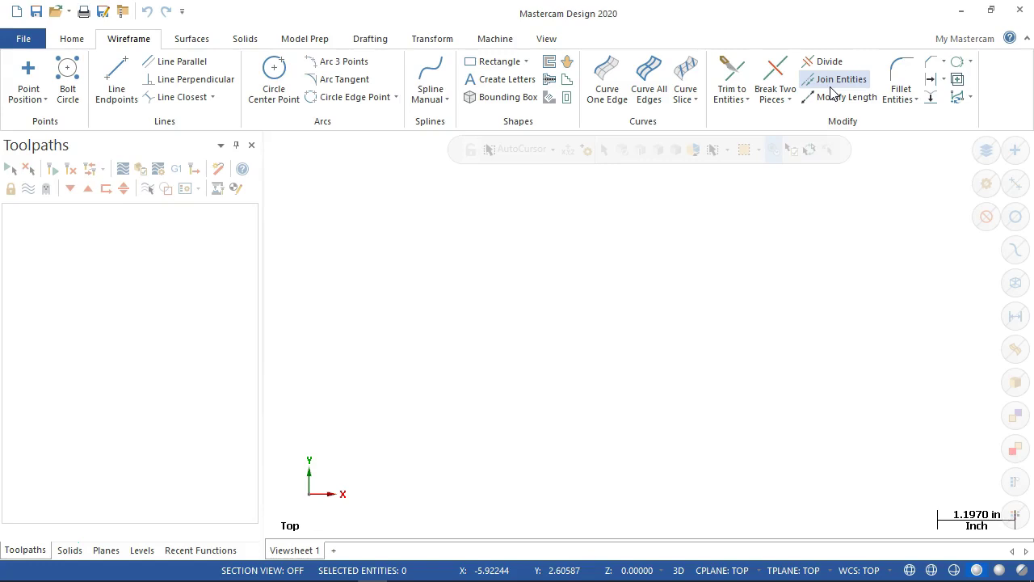
Review the wireframe fillet and chamfer variants and the Offset command's description
click(913, 97)
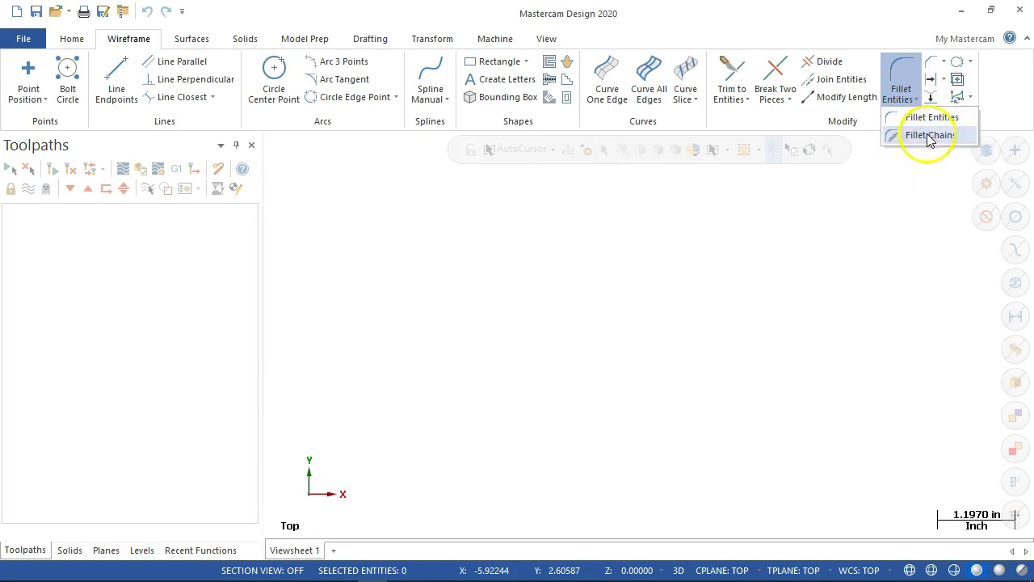
click(907, 126)
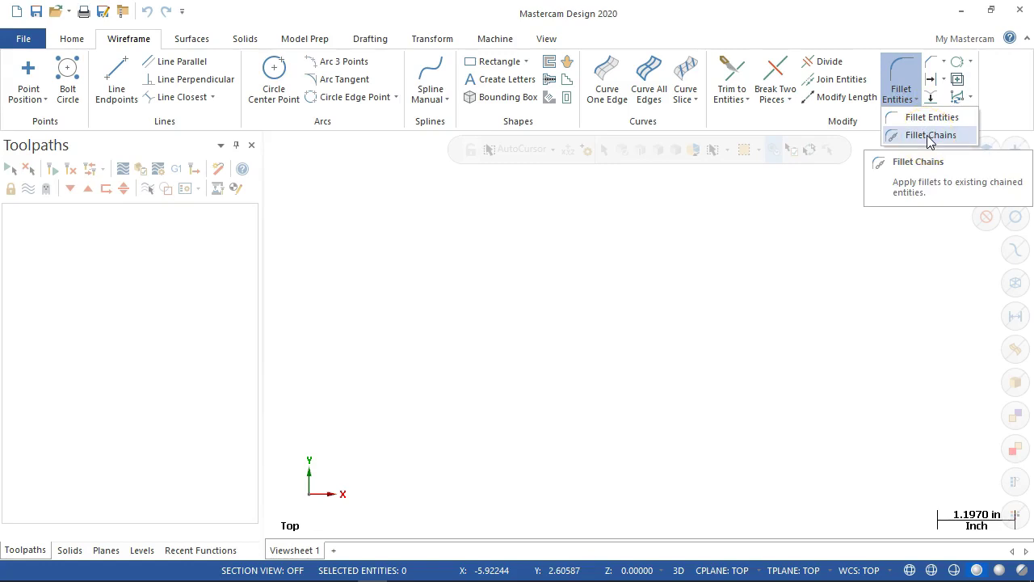
click(945, 65)
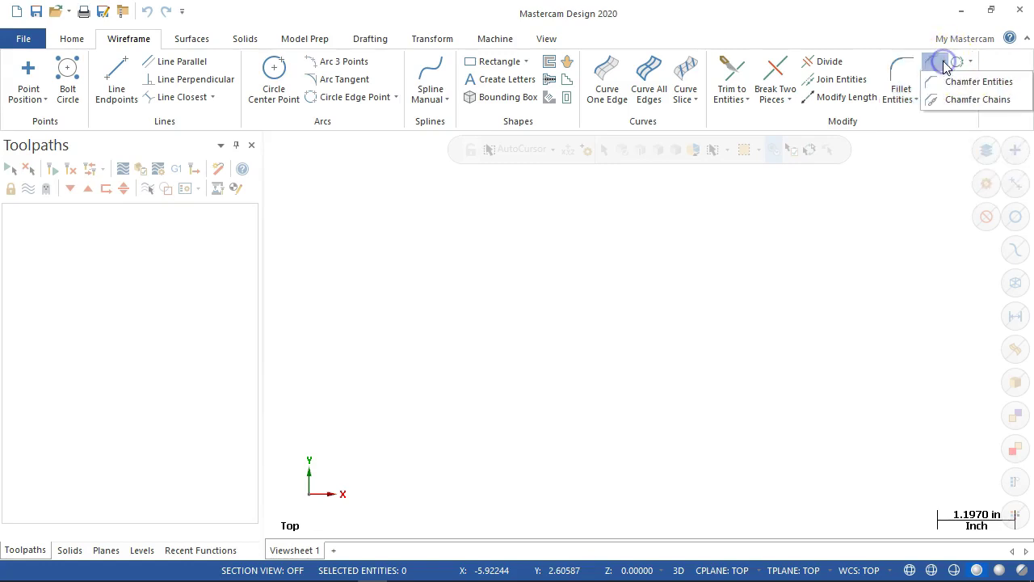
click(947, 101)
click(934, 81)
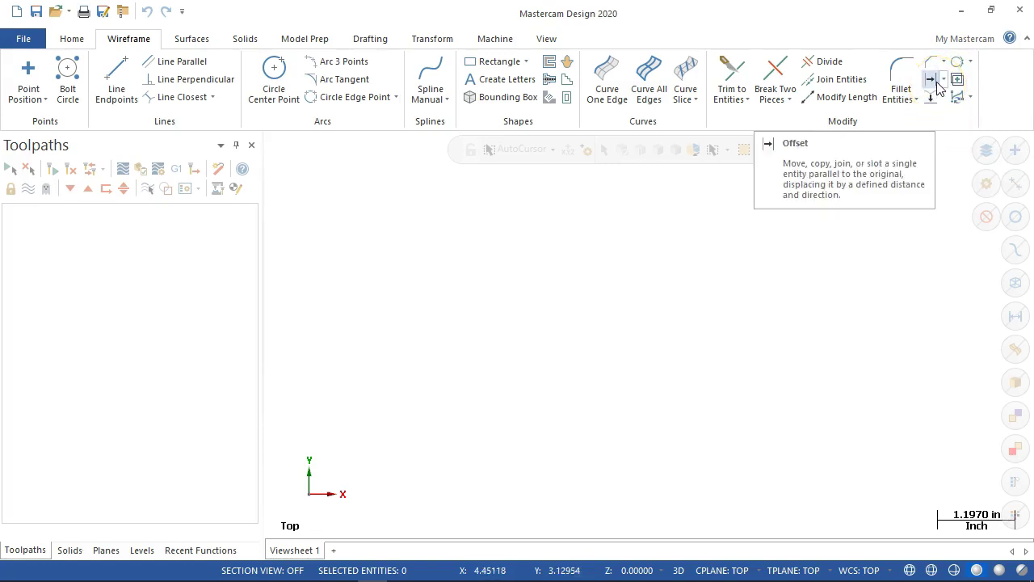
click(932, 99)
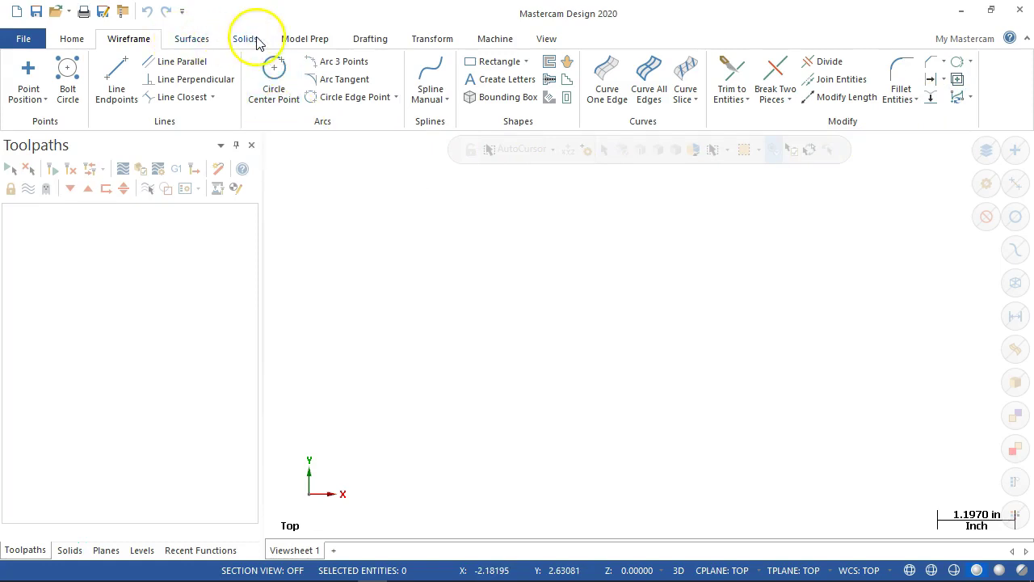
Look through the Surfaces, Solids, Model Prep, Drafting, Transform and Machine command sets
click(300, 41)
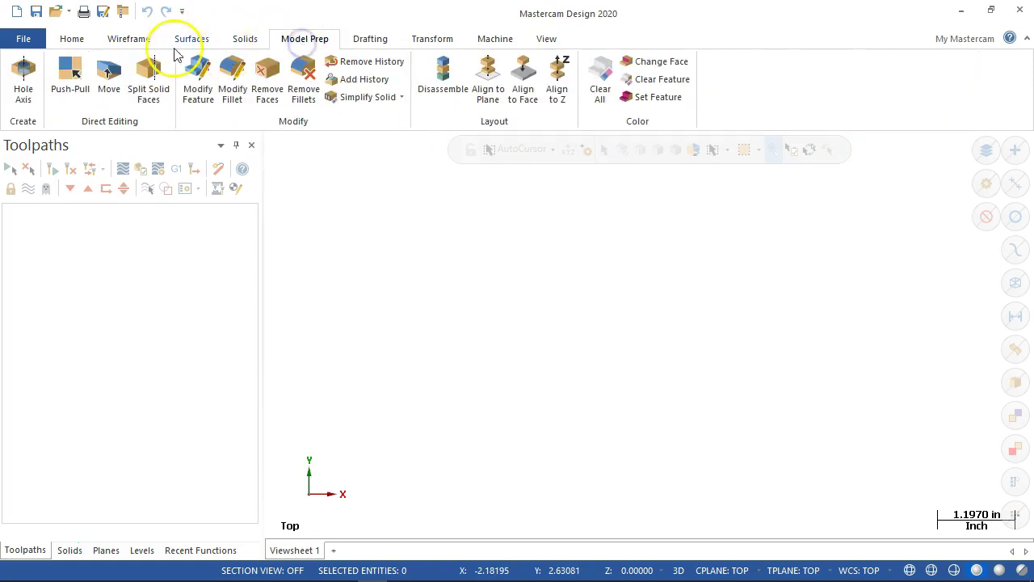
click(191, 39)
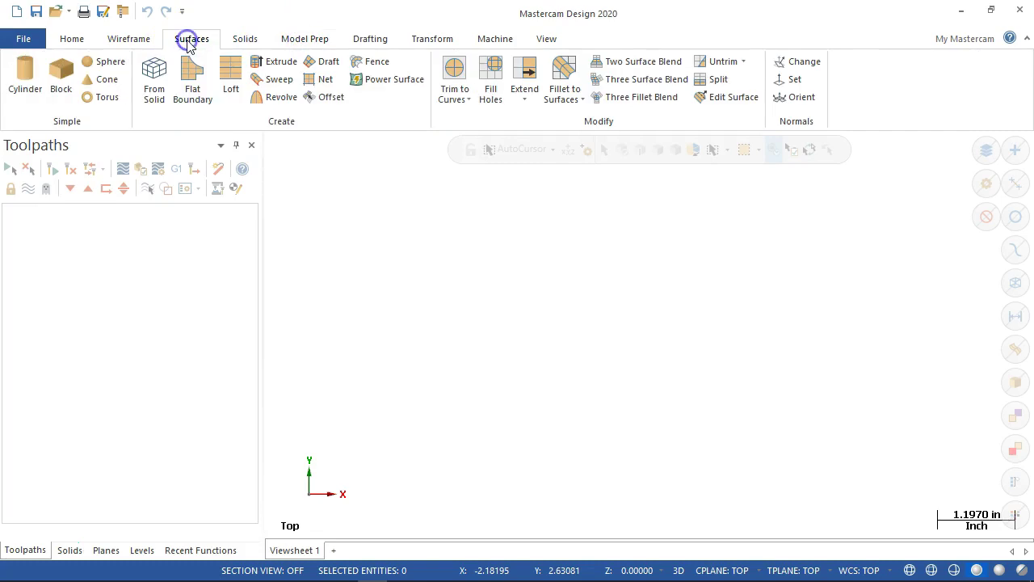
click(246, 41)
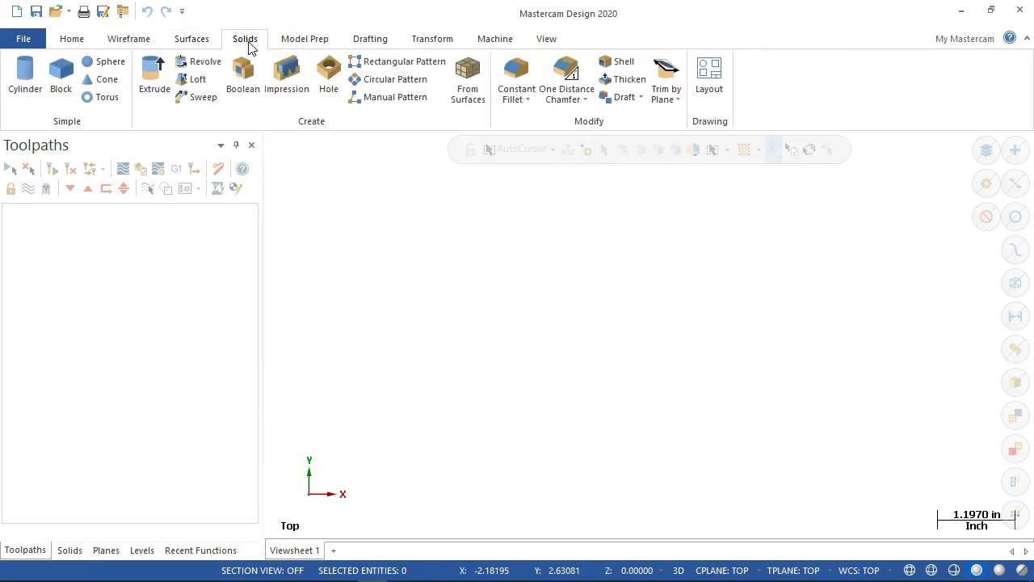
click(299, 41)
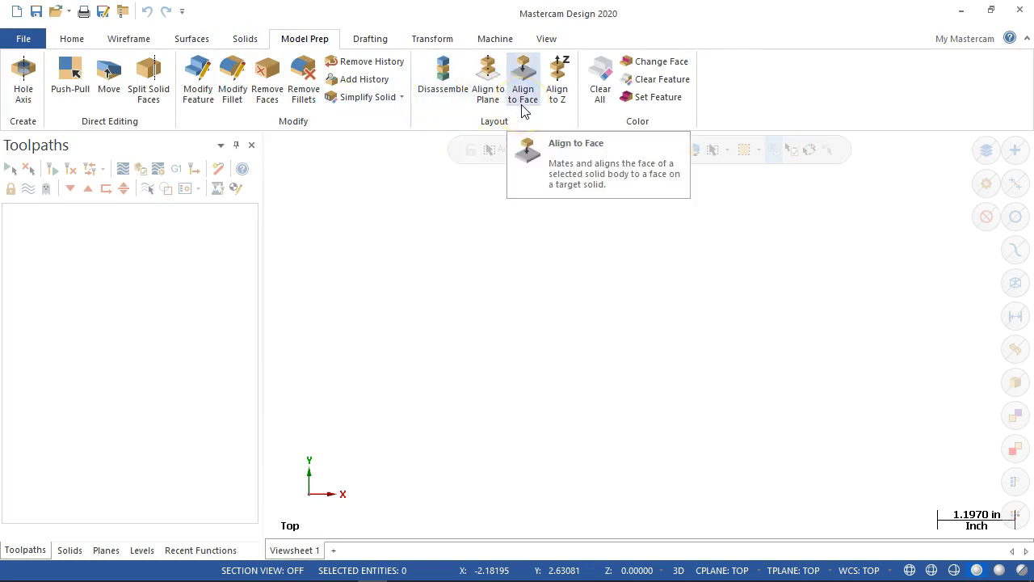
click(376, 42)
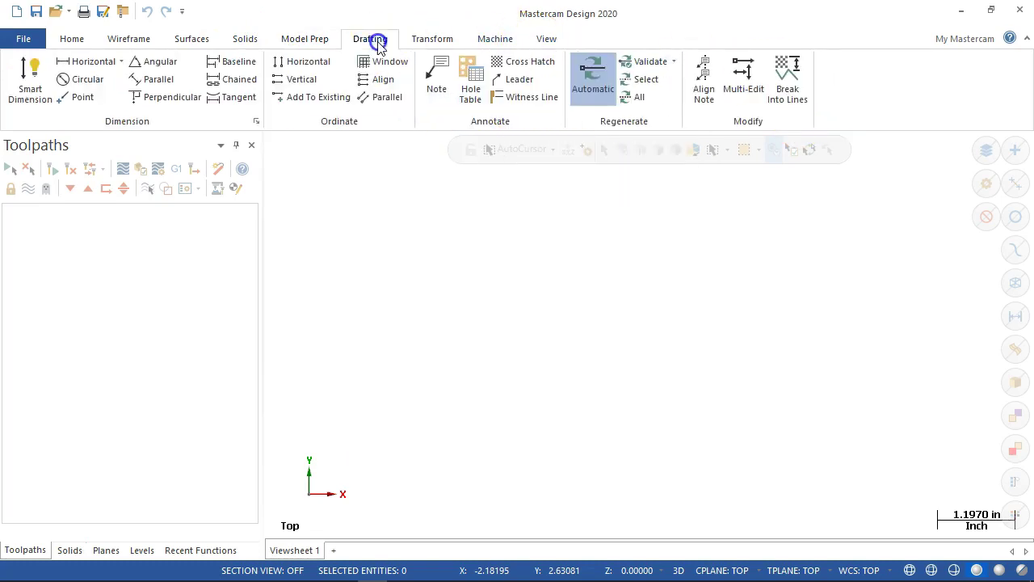
click(445, 42)
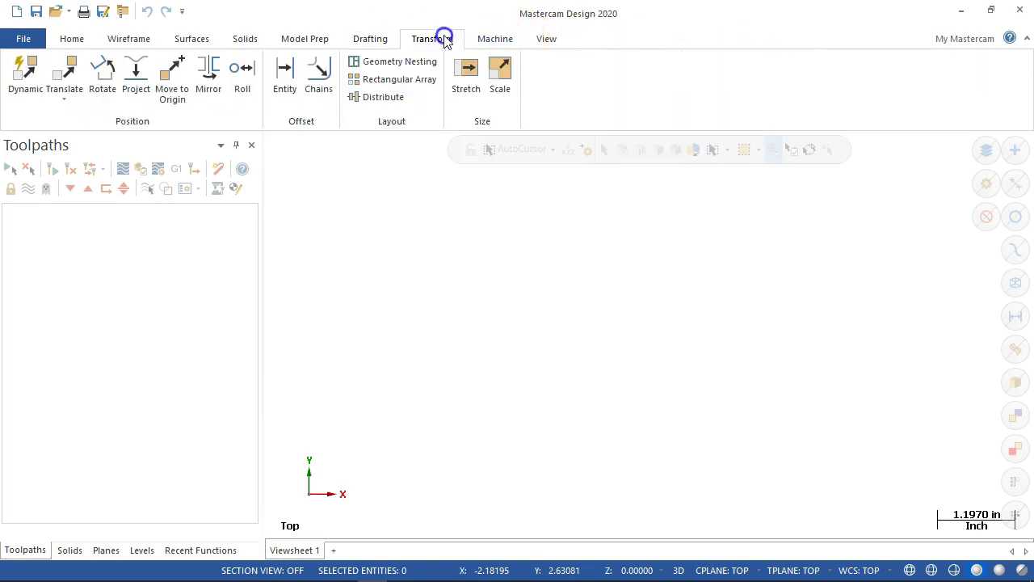
click(490, 45)
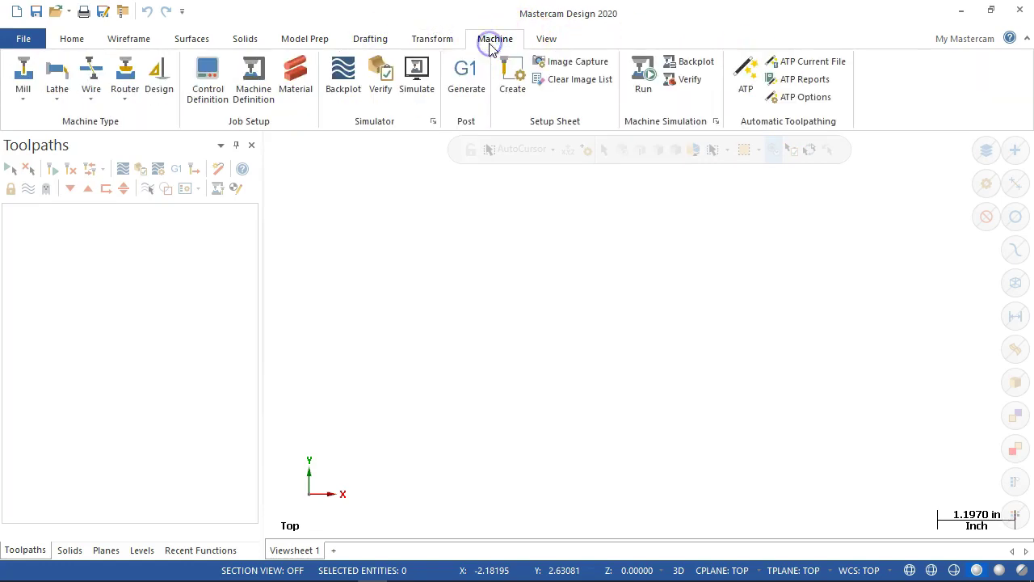
Review the View commands for appearance, display and grid, and check the ribbon customization options
click(547, 38)
right_click(649, 42)
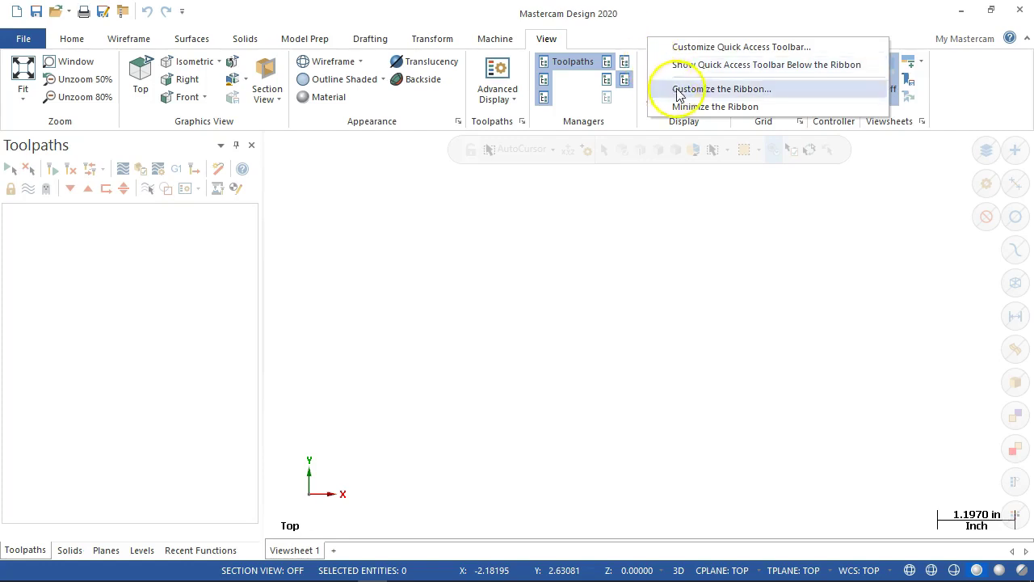
click(677, 24)
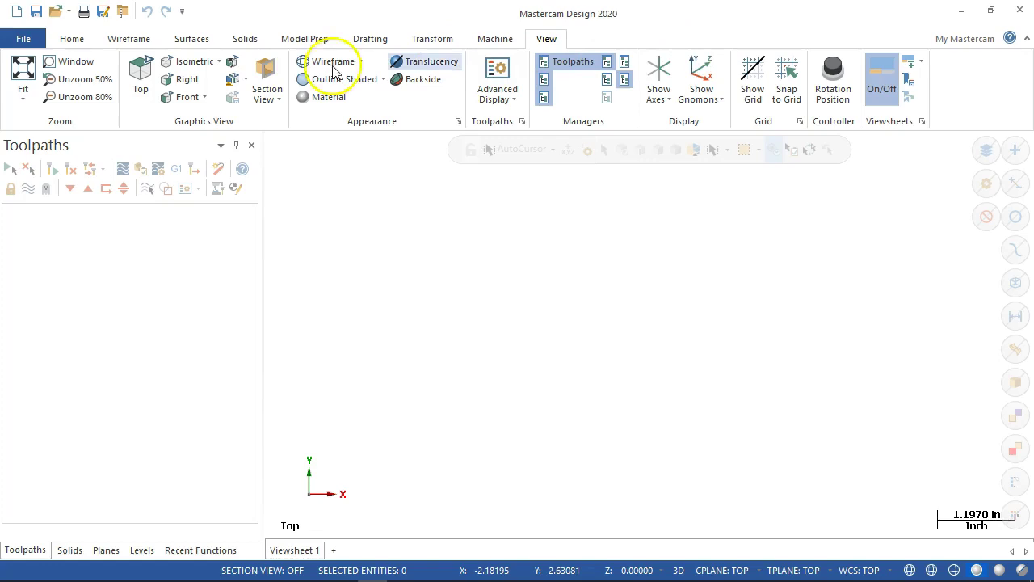
click(395, 71)
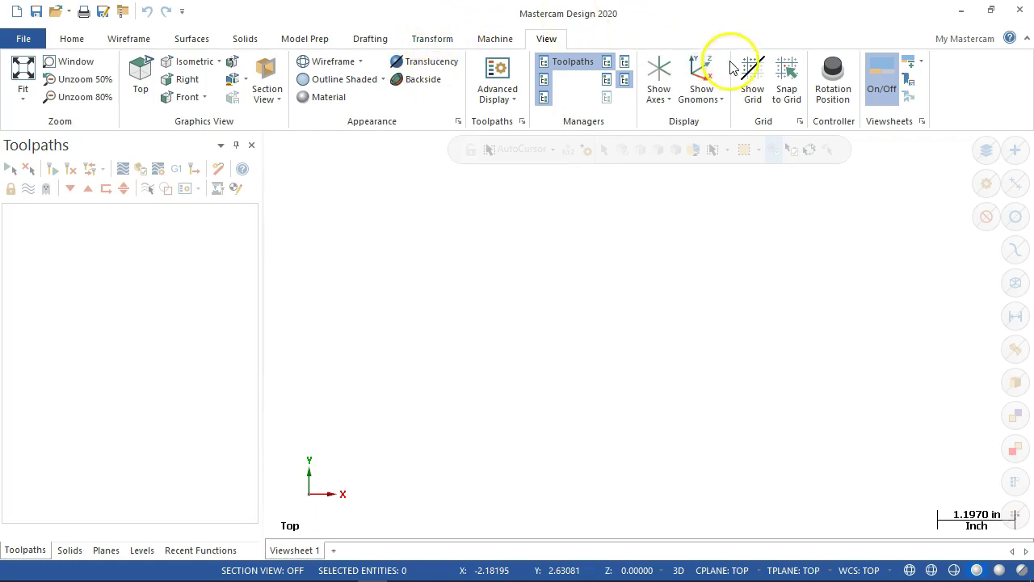
Open the ribbon customization options and hide the Surfaces, Solids and Model Prep tabs
click(940, 87)
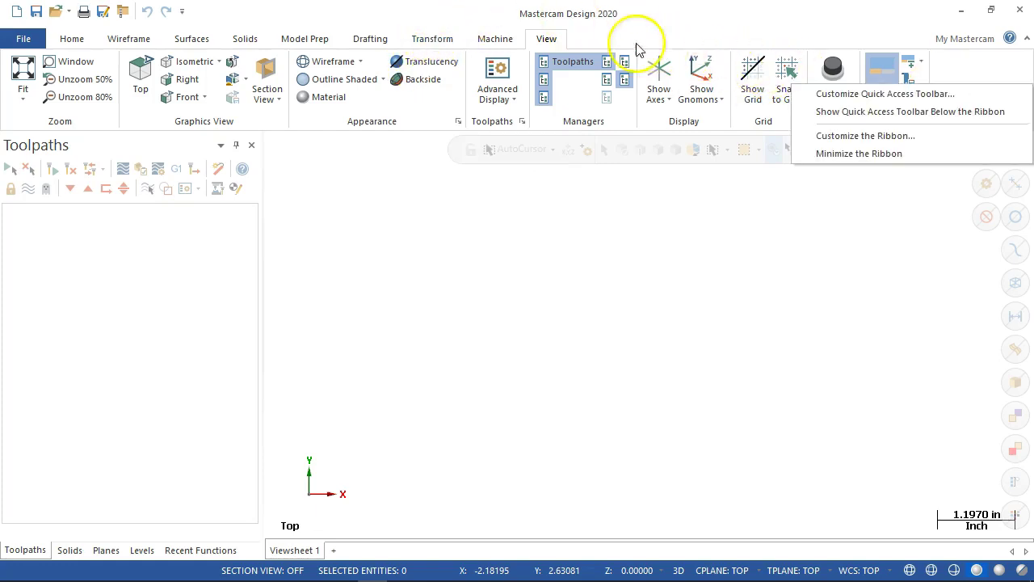
right_click(611, 42)
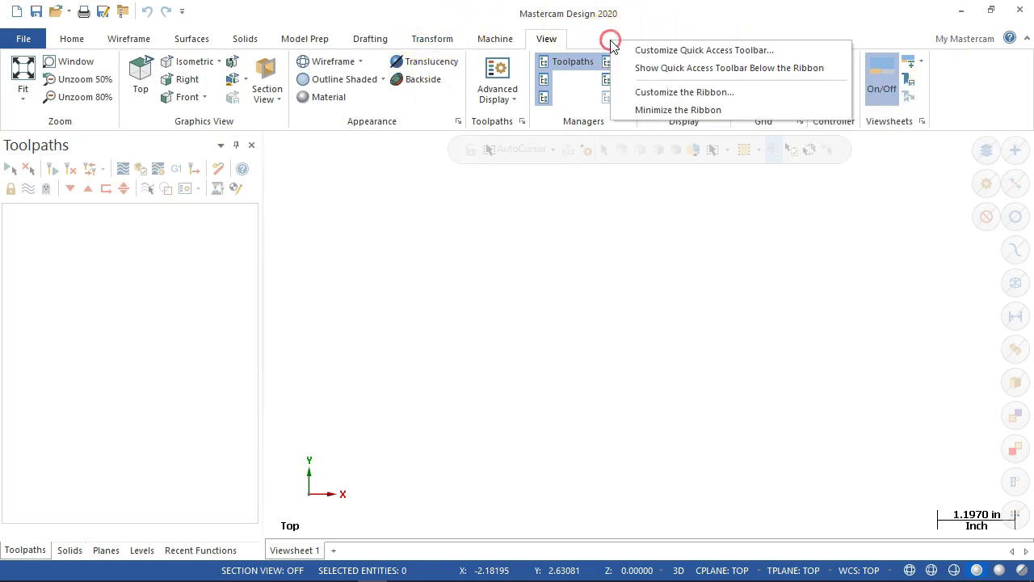
click(638, 93)
drag(611, 66, 554, 35)
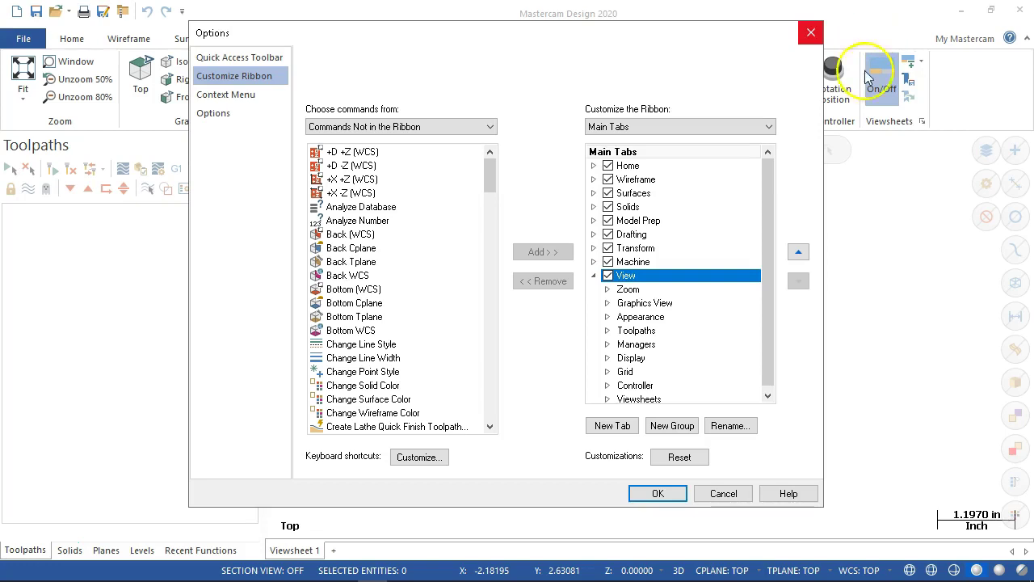
click(608, 194)
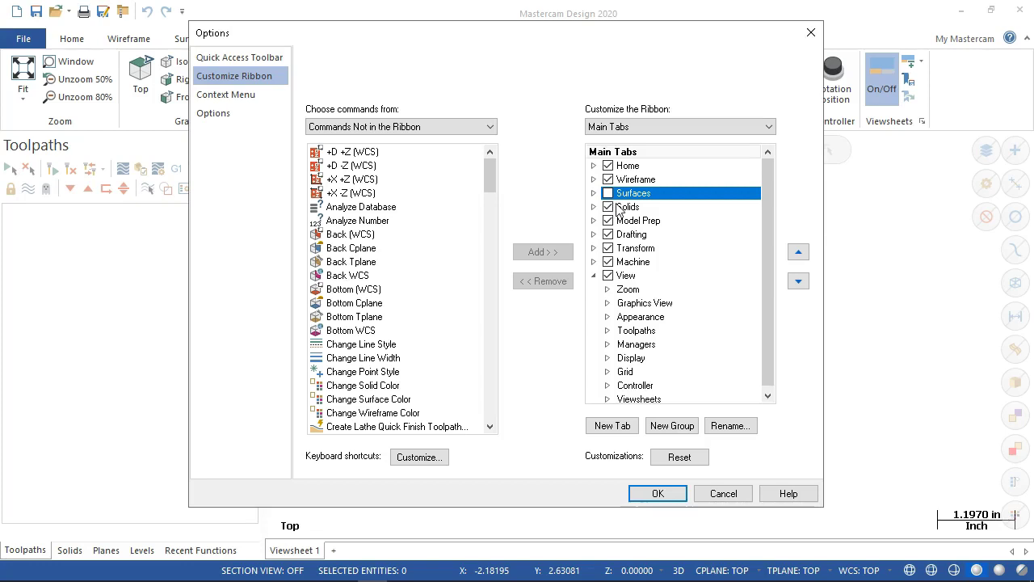
click(610, 207)
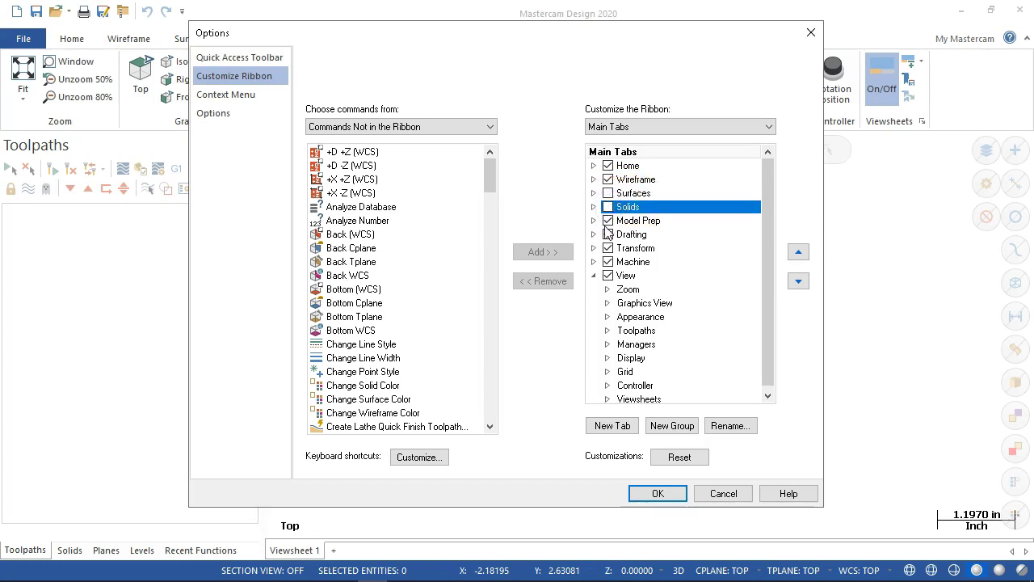
click(608, 221)
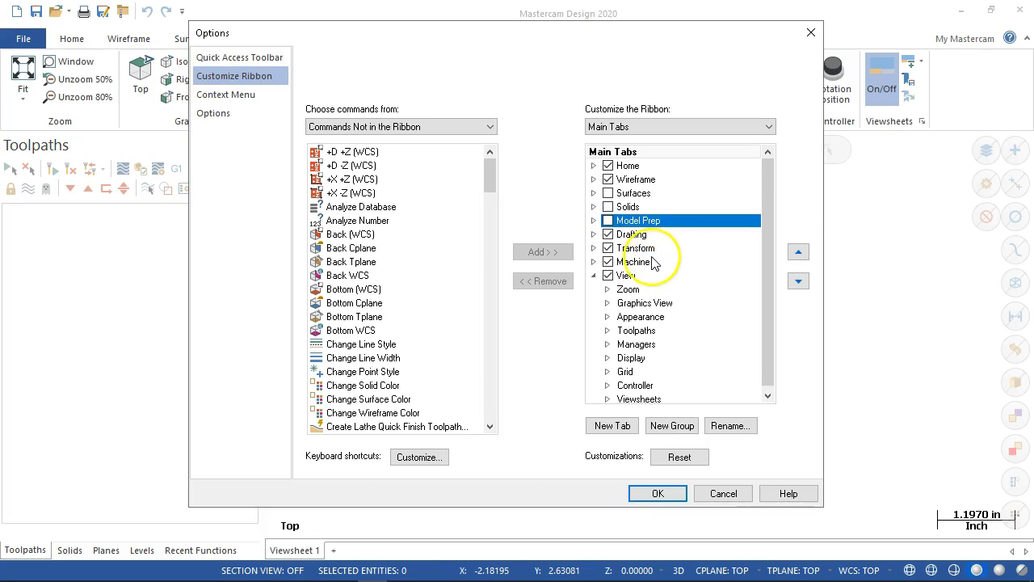
Reorder the ribbon so that Drafting comes last, after Transform, Machine and View, and apply the customization
click(643, 251)
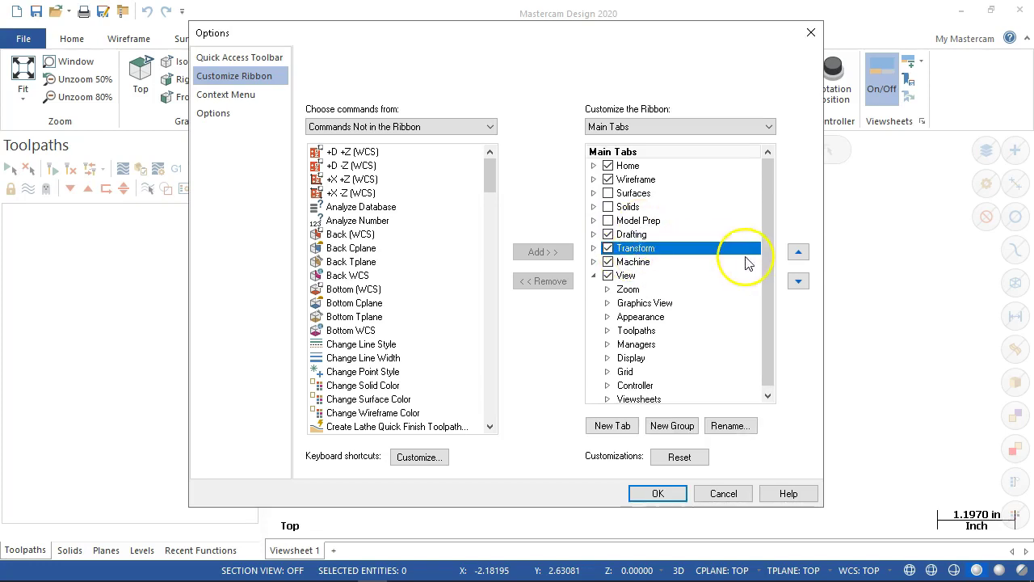
click(799, 253)
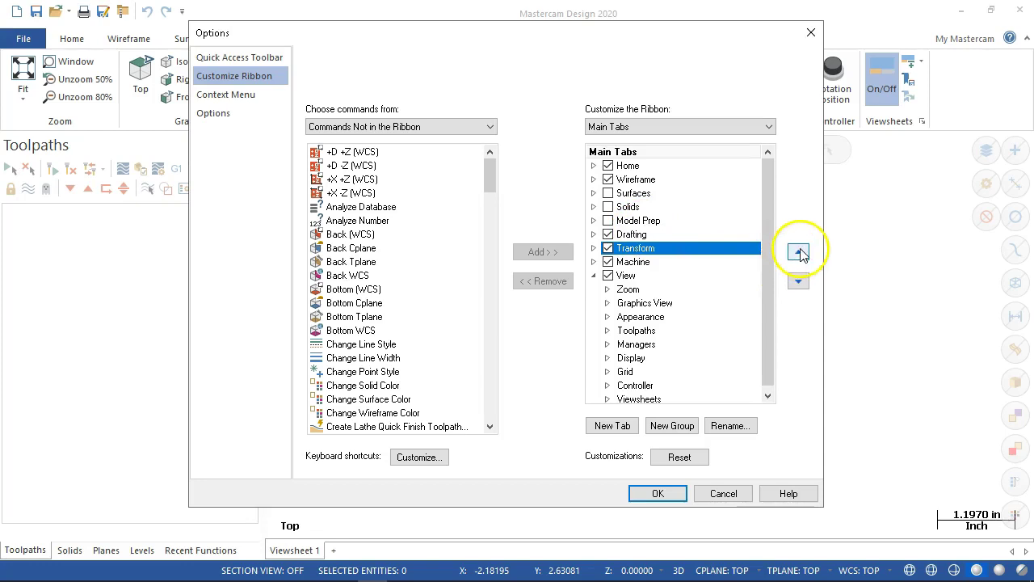
click(646, 234)
click(798, 280)
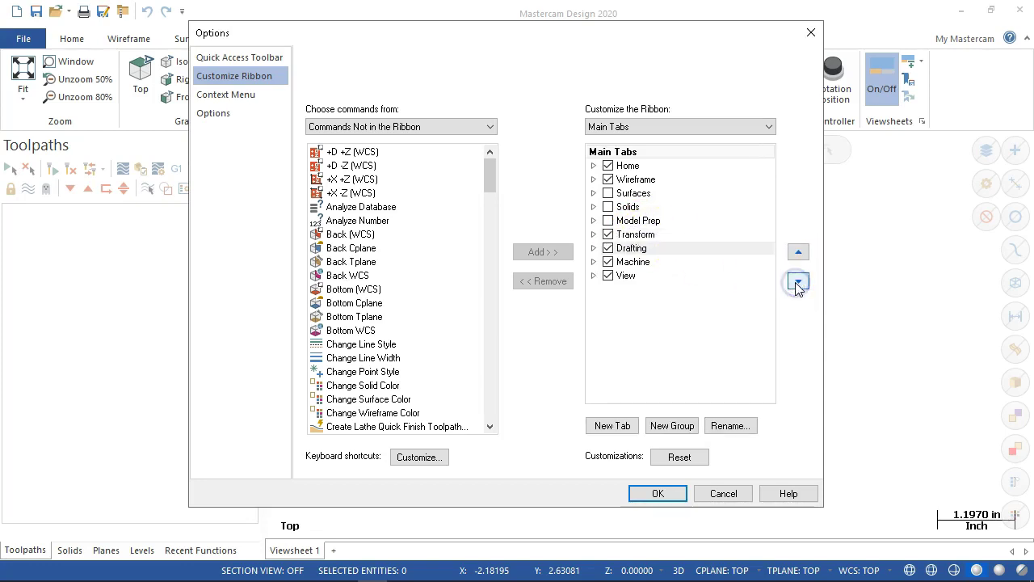
click(797, 281)
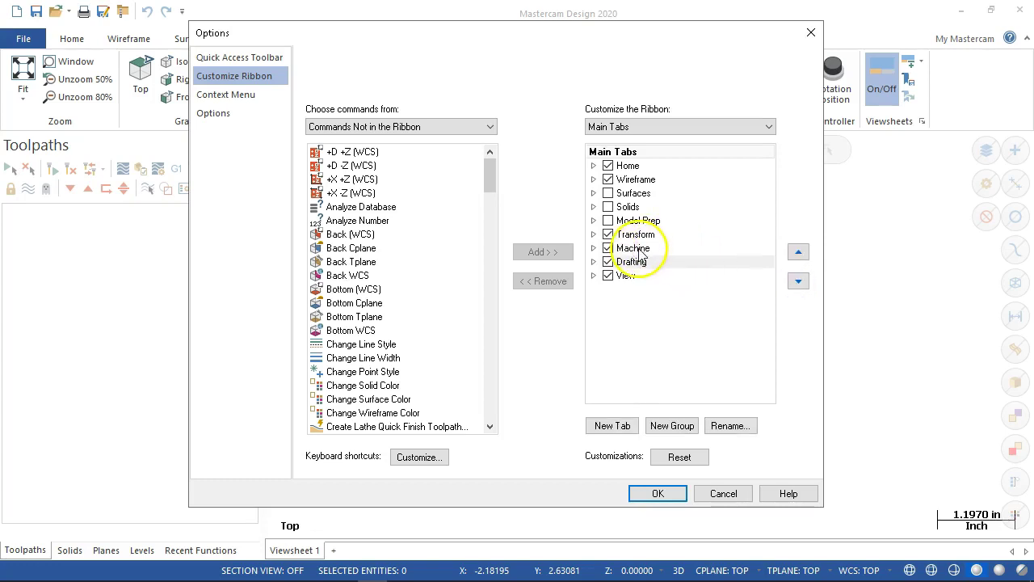
click(800, 282)
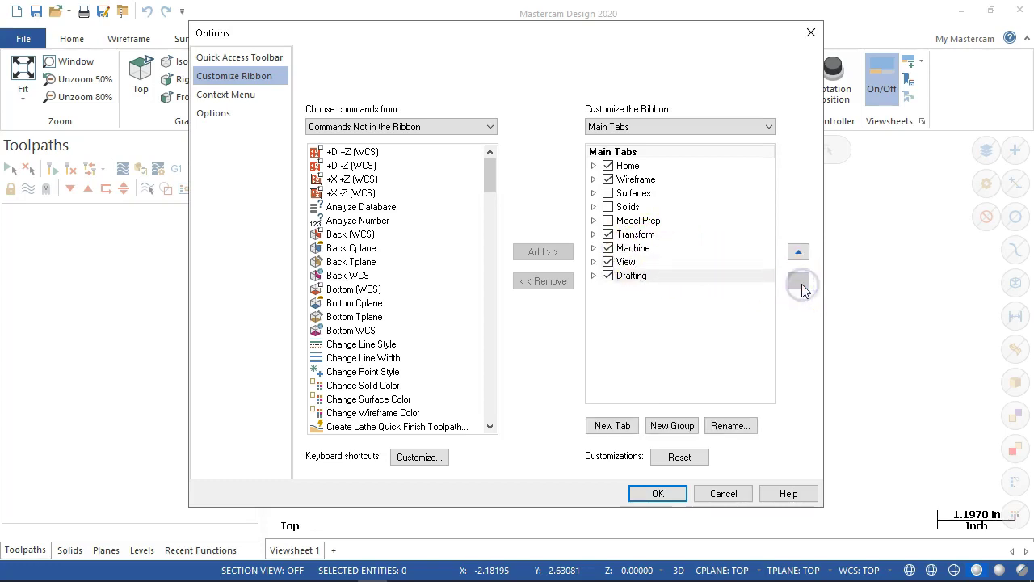
click(656, 492)
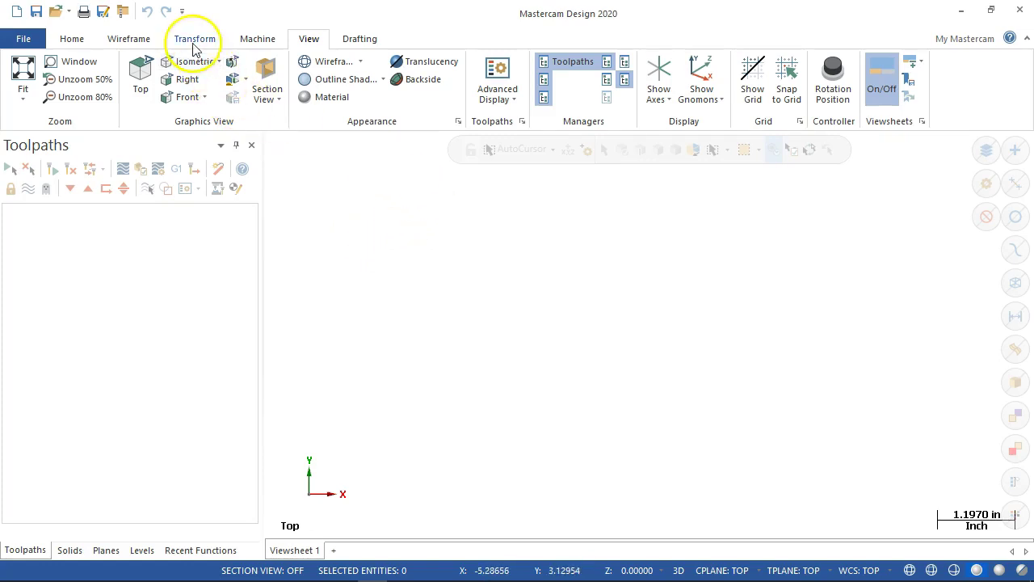
Review the Wireframe, Transform and Machine command sets, including the Router and Design machine types
click(139, 40)
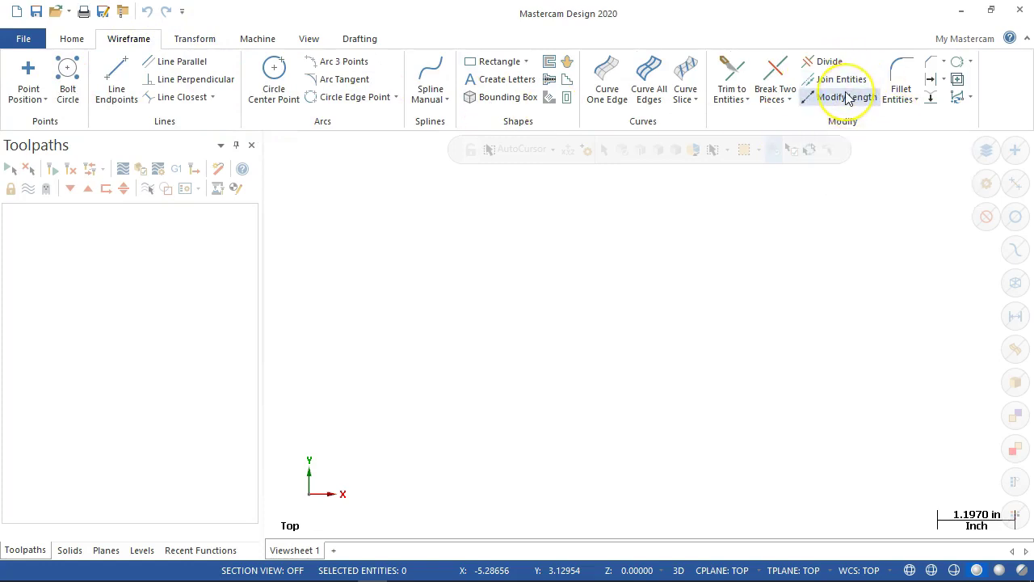
click(199, 37)
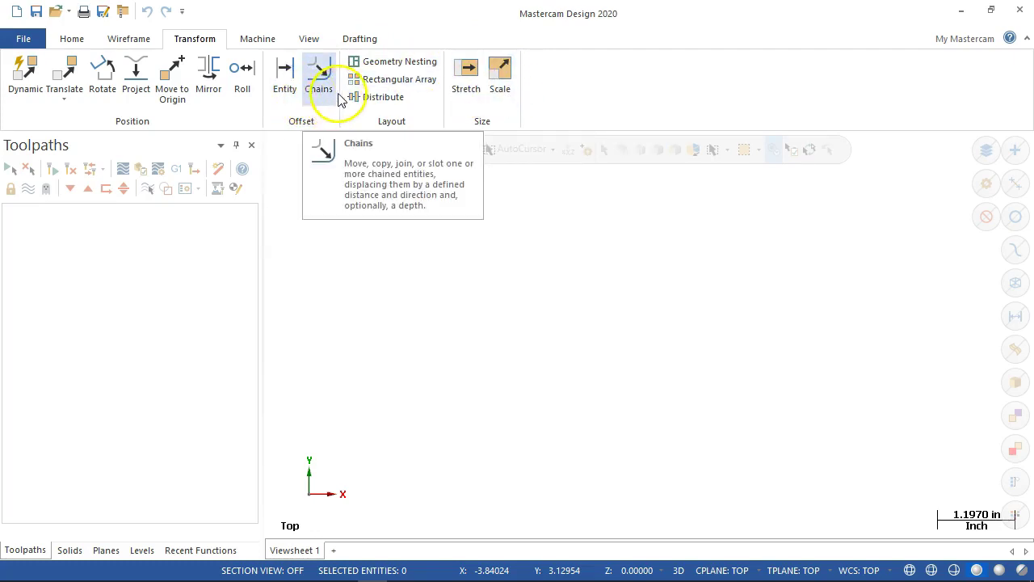
click(256, 39)
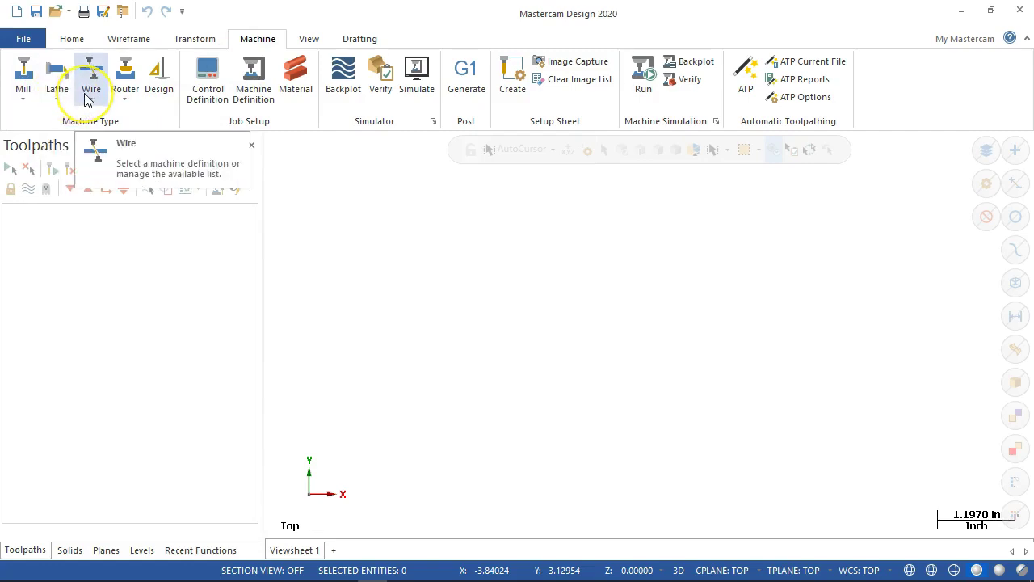
click(126, 94)
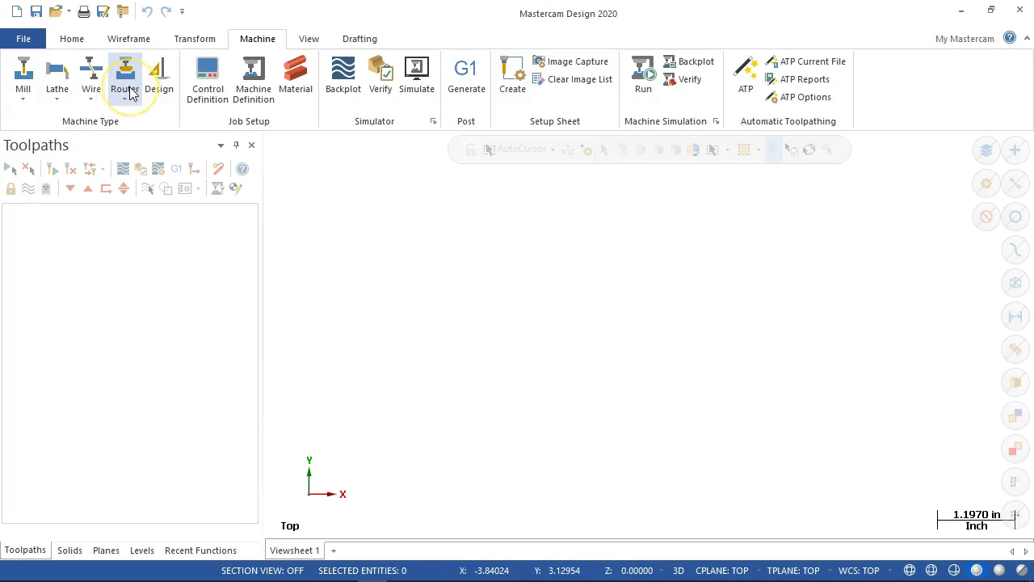
click(154, 100)
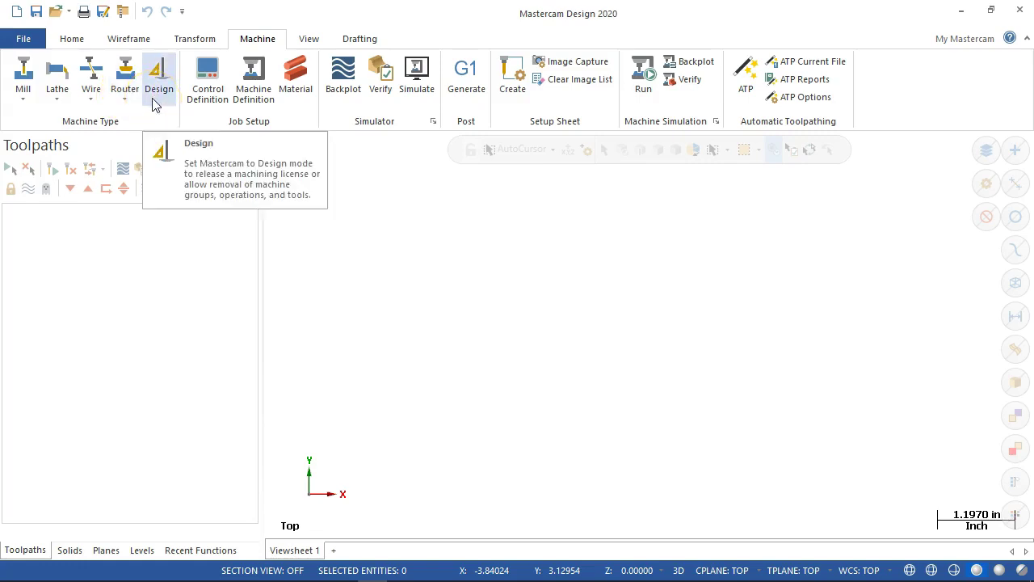
click(166, 131)
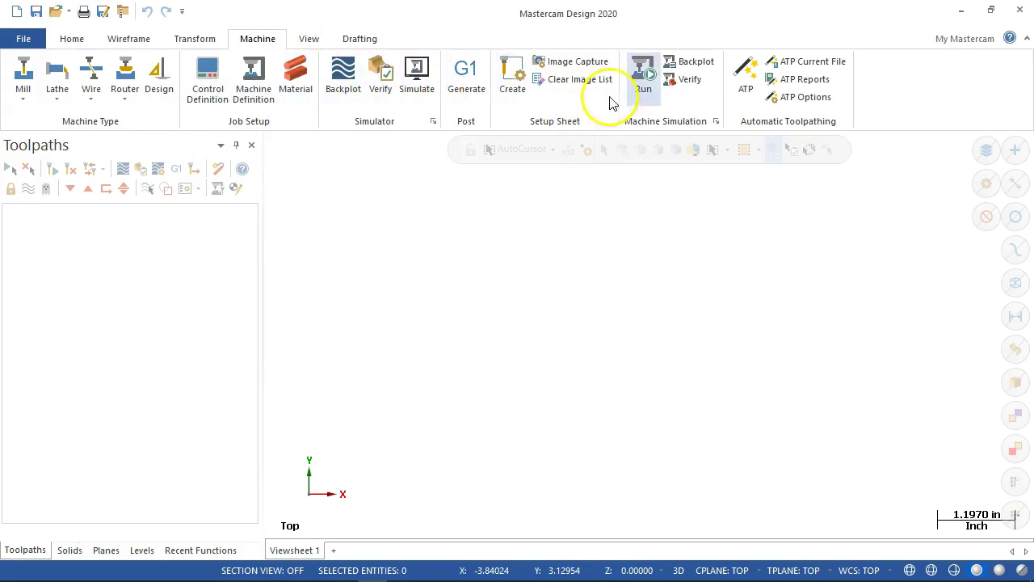
Turn on the display of the coordinate axes in the graphics window
click(305, 38)
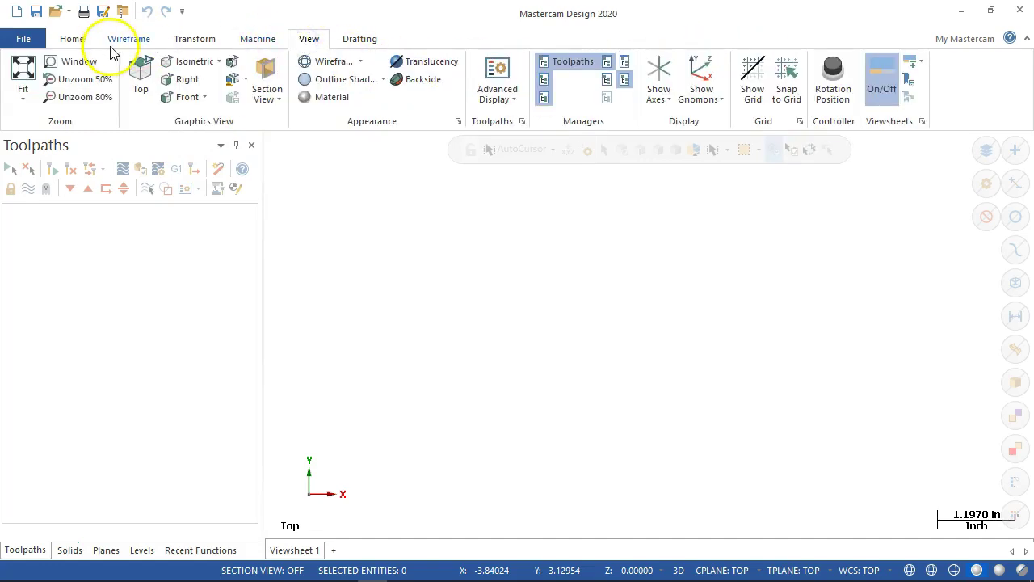
click(657, 77)
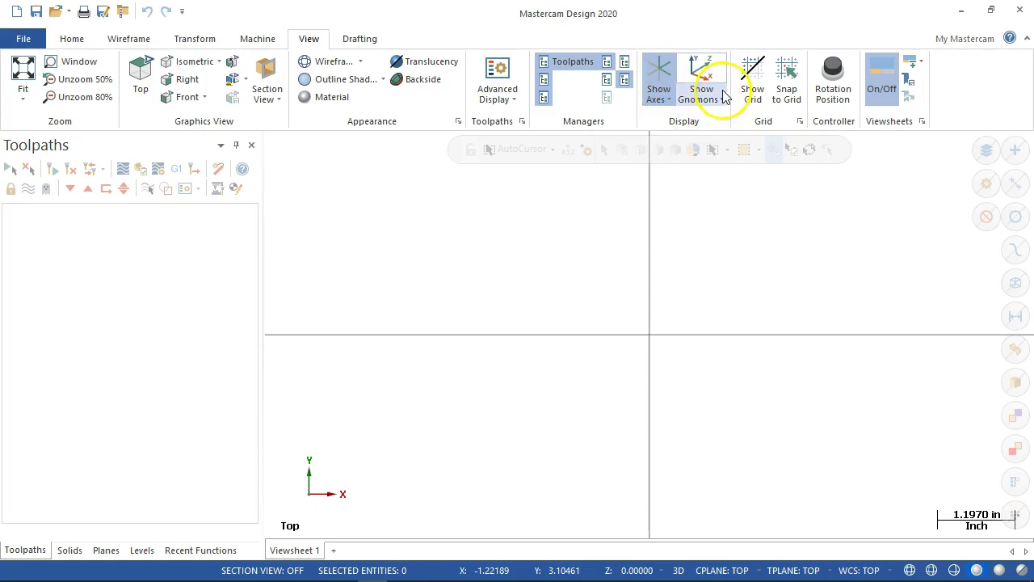
Show the gnomons, check their WCS, Cplane and Tplane display options, and hide them again
click(701, 79)
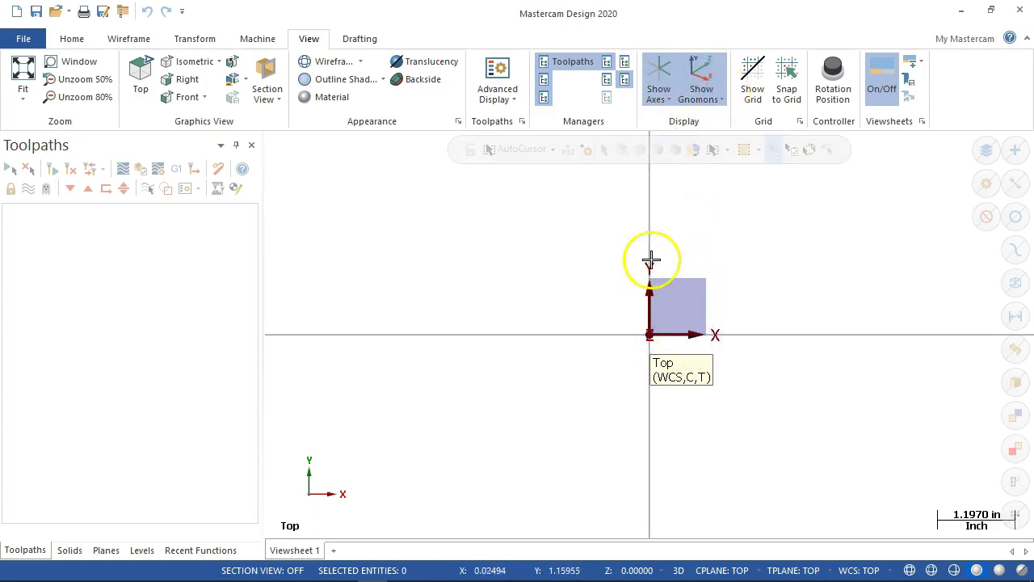
click(716, 99)
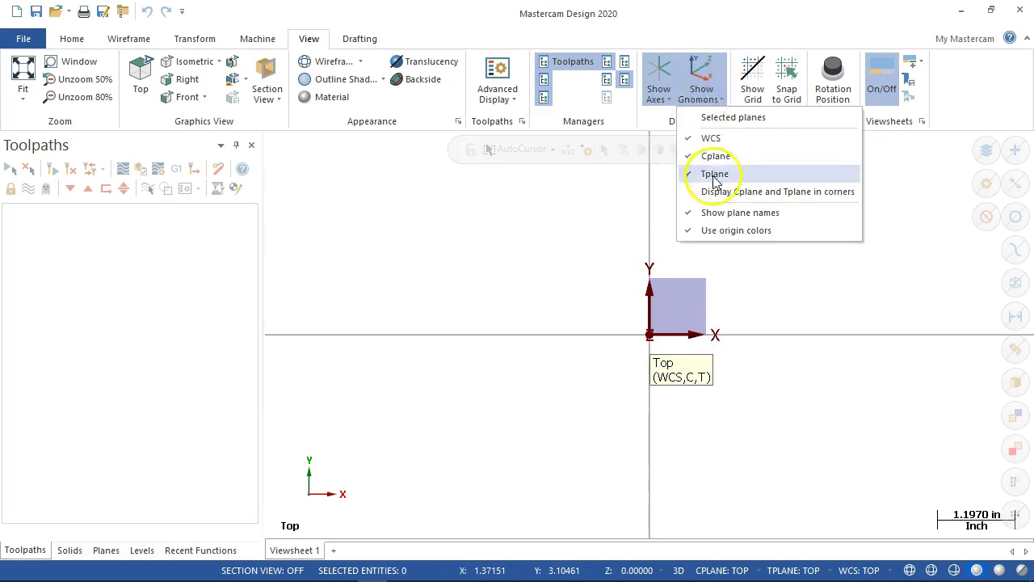
click(577, 232)
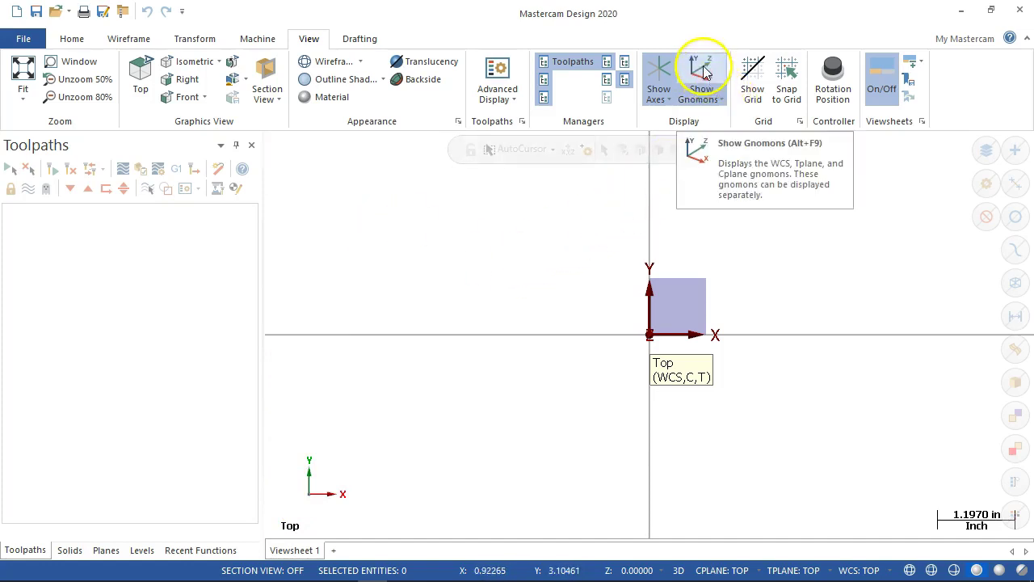
click(719, 98)
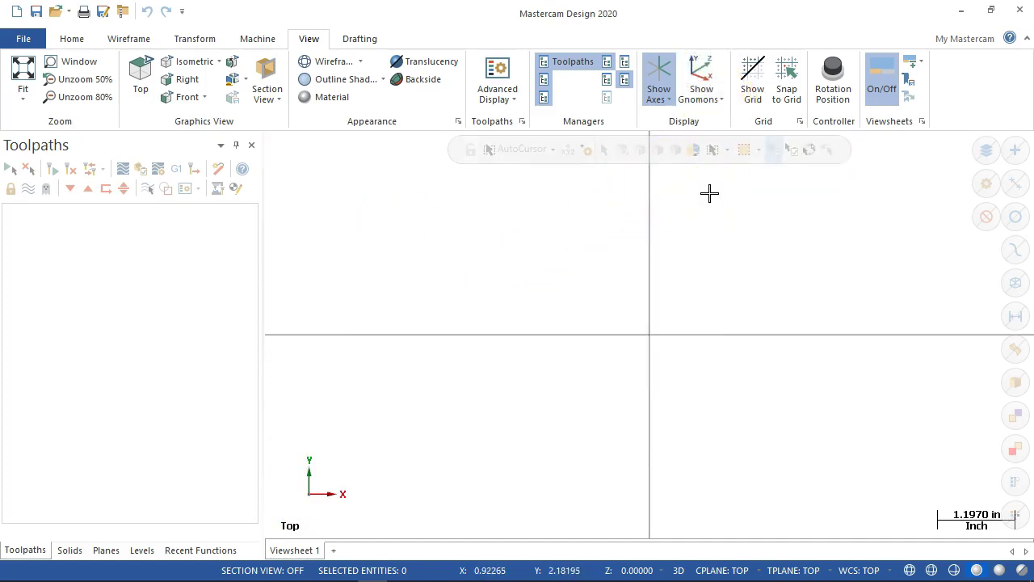
Turn on the grid display in the graphics window
click(753, 71)
click(714, 231)
scroll(720, 240, down, 3)
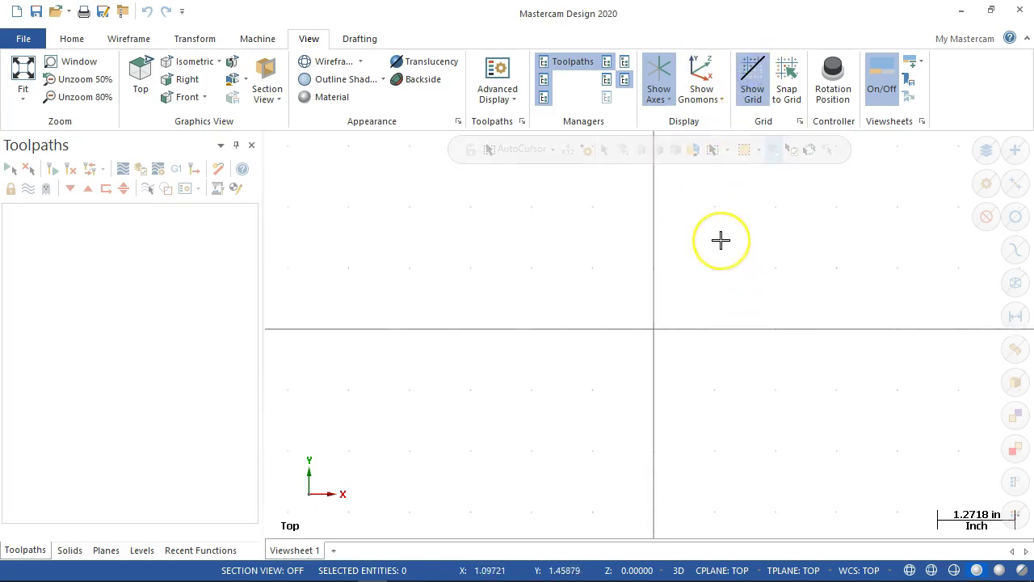
scroll(720, 240, down, 1)
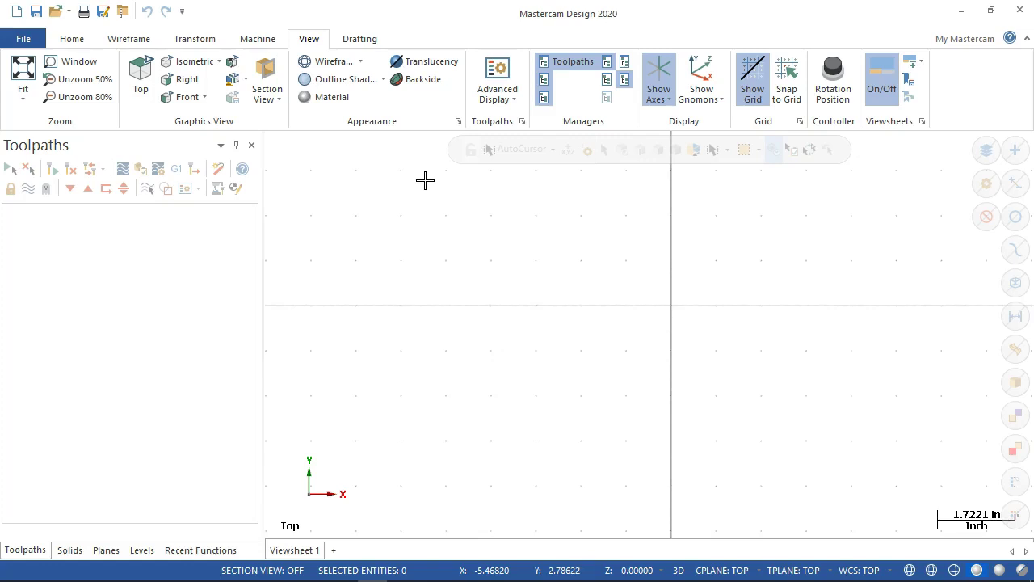
Review the AutoCursor, selection method and window selection options, and the quick mask controls
click(824, 101)
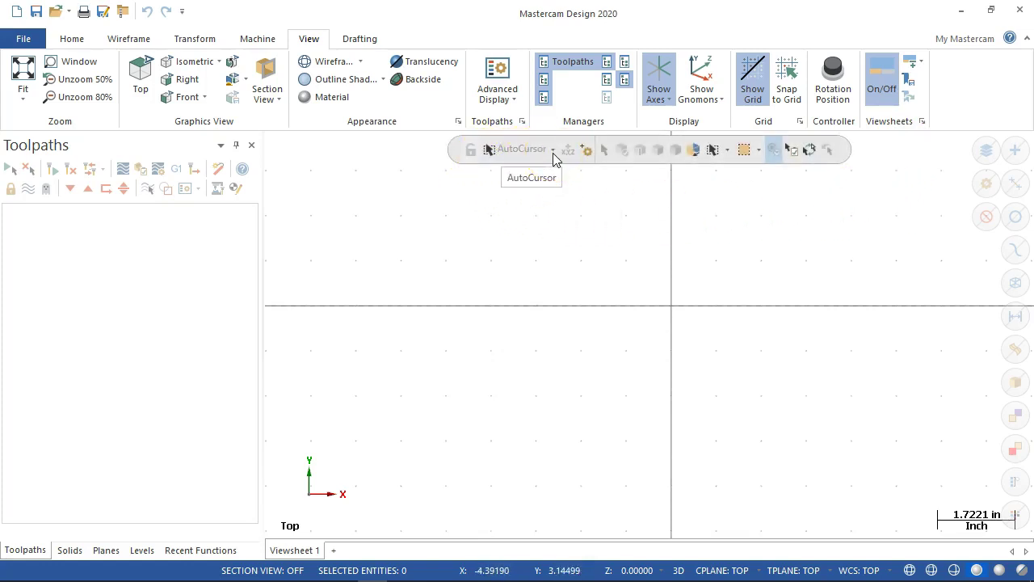
click(727, 150)
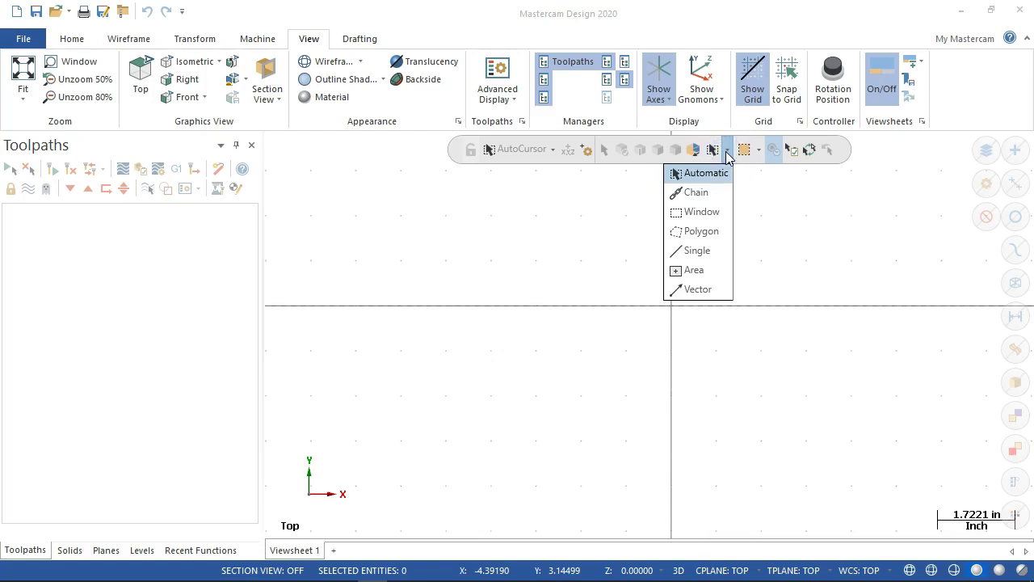
click(727, 153)
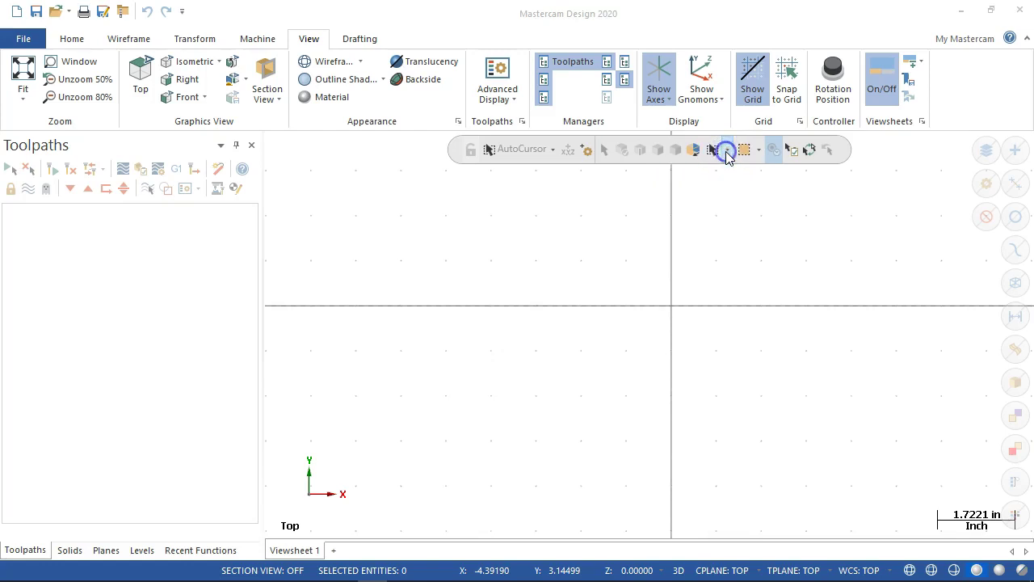
click(761, 153)
click(758, 153)
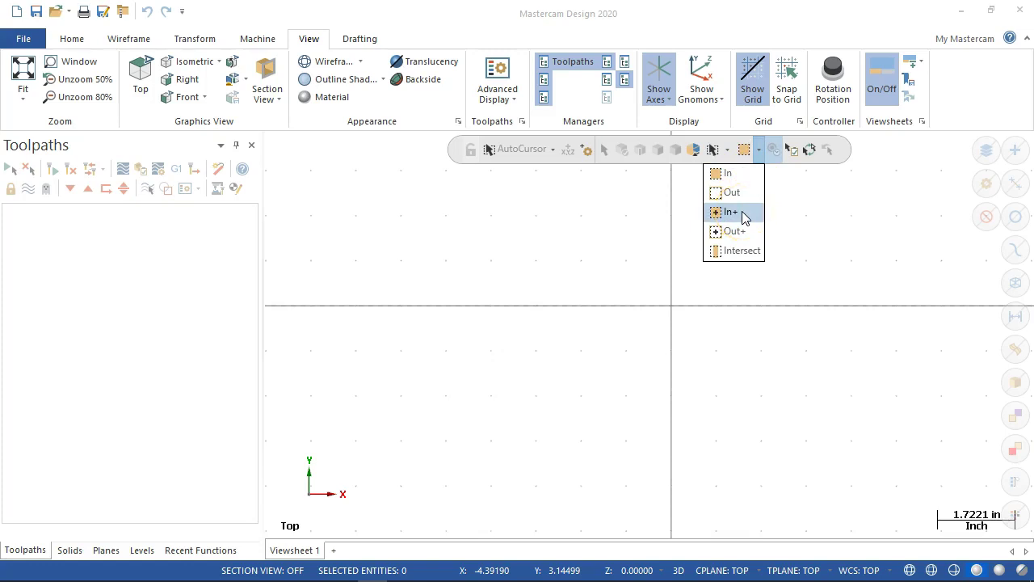
click(745, 232)
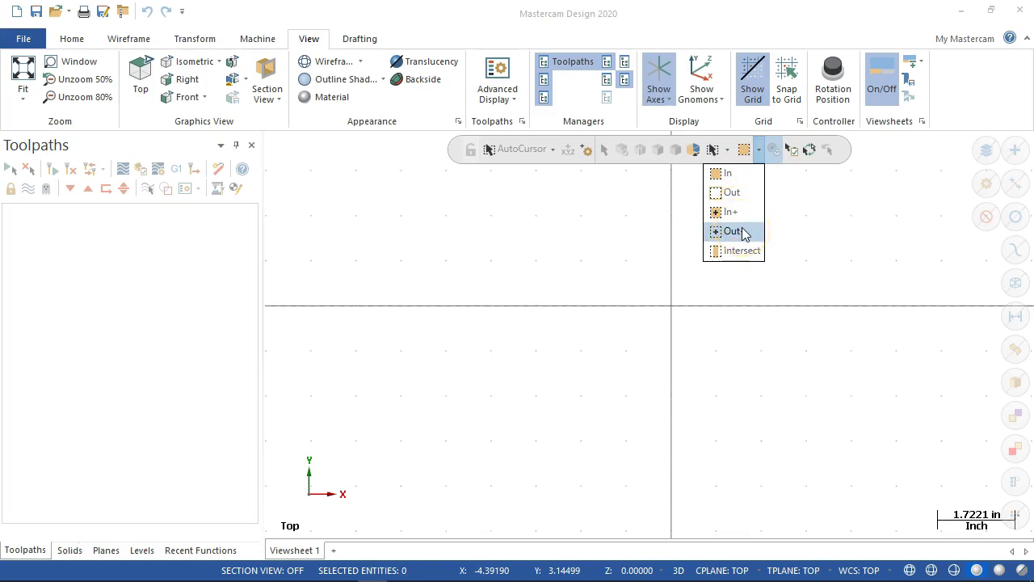
click(816, 205)
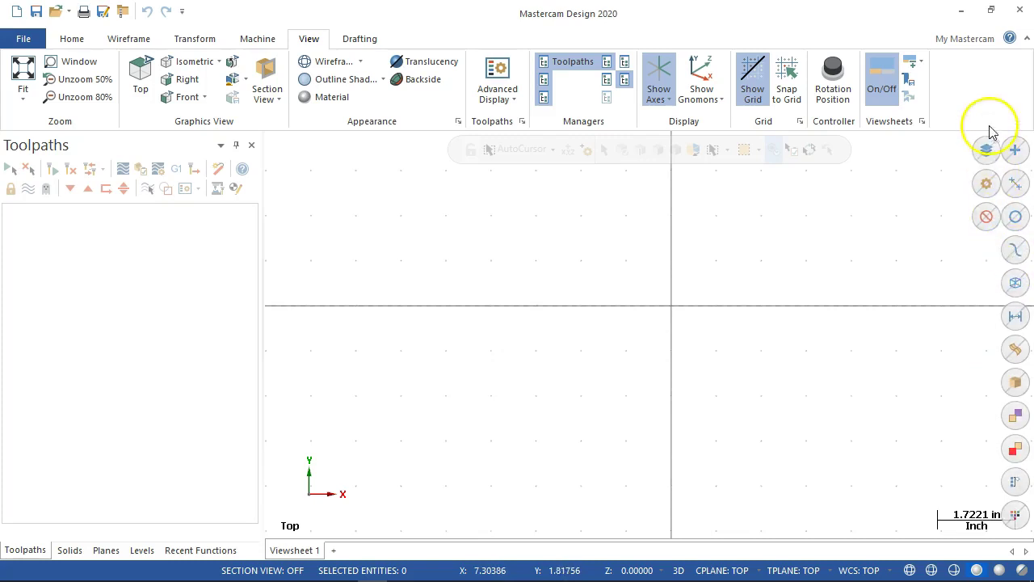
click(973, 323)
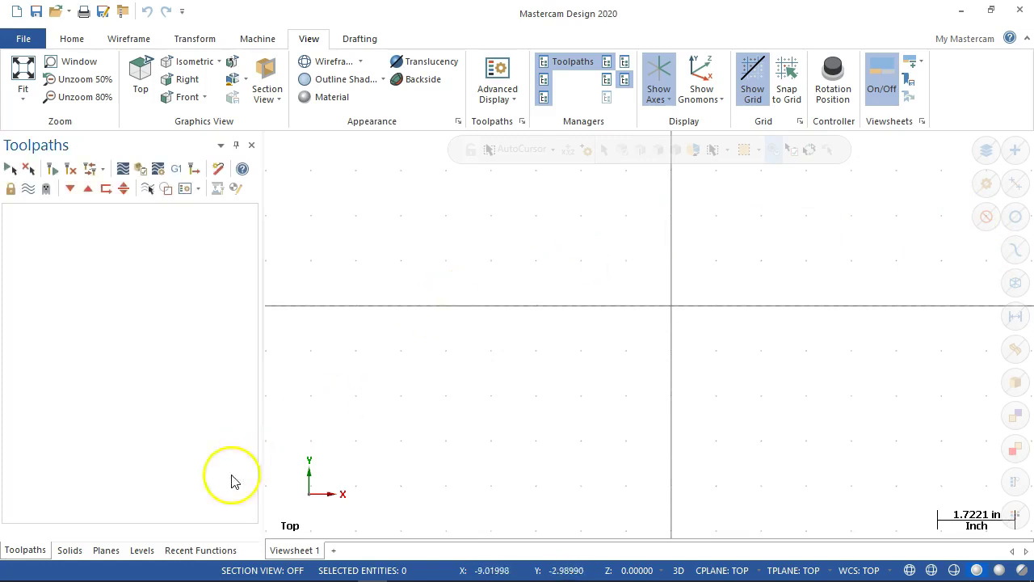
Bring up the Levels manager and check its floating, docking and hiding options
click(144, 551)
right_click(141, 553)
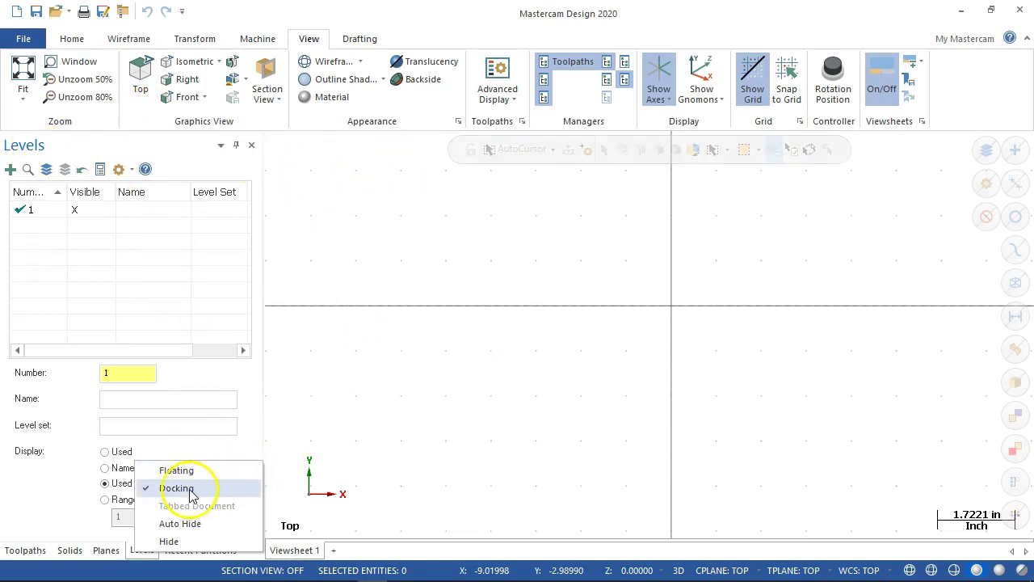
click(347, 434)
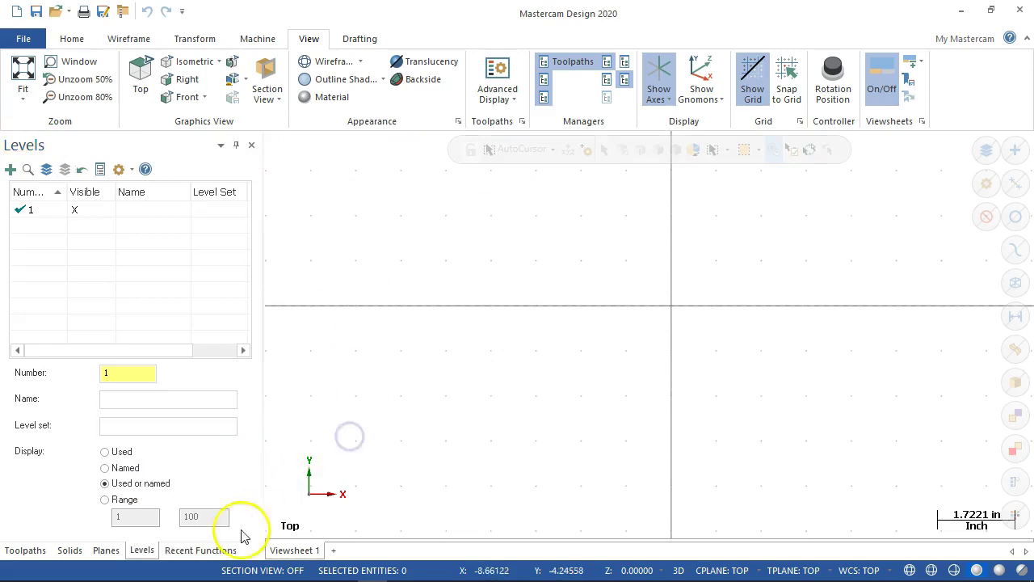
Hide the Solids manager
right_click(71, 552)
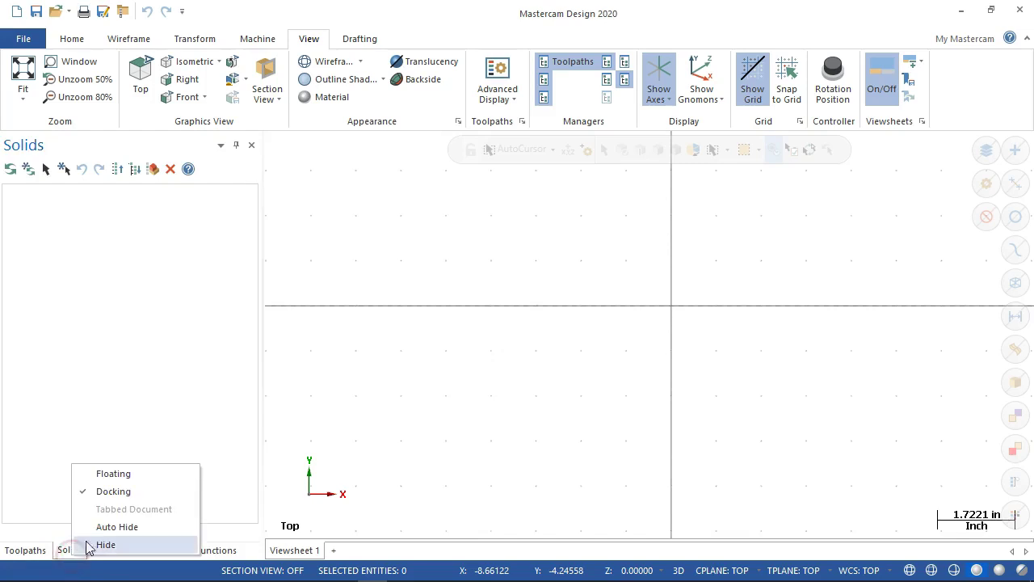
click(148, 545)
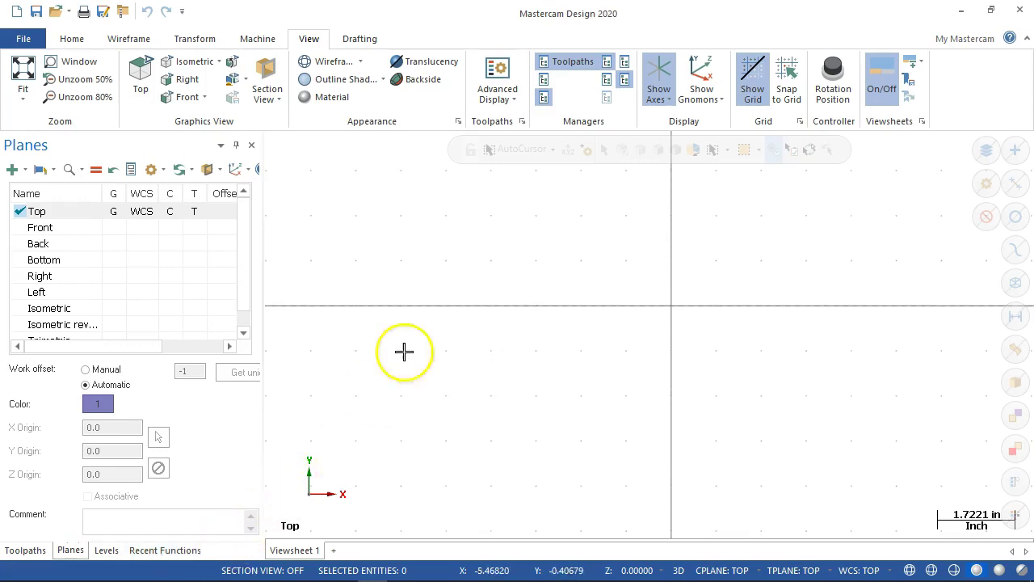
Review the ribbon, context menu and Quick Access Toolbar customization pages, and cancel the dialog
right_click(637, 42)
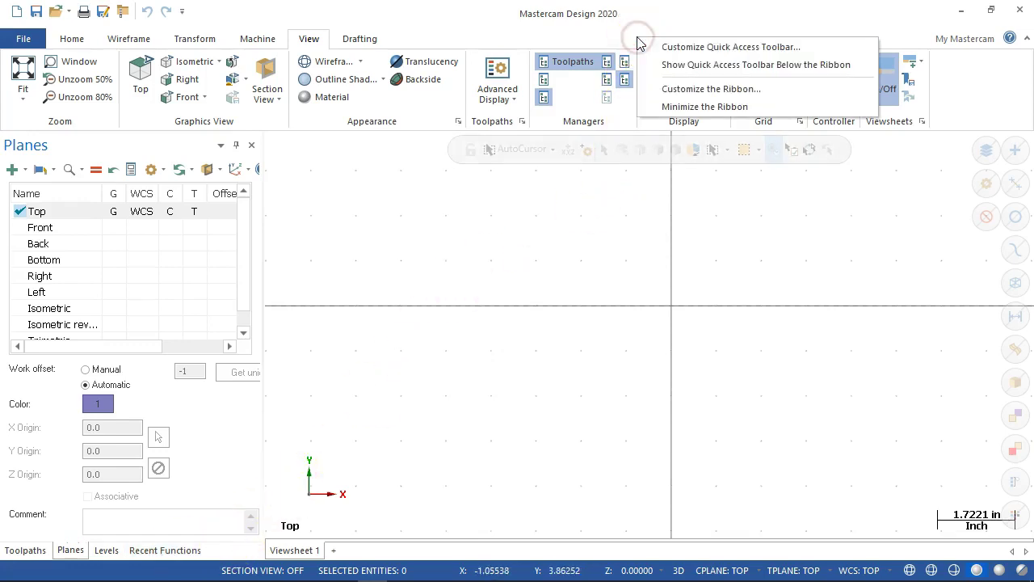
click(679, 91)
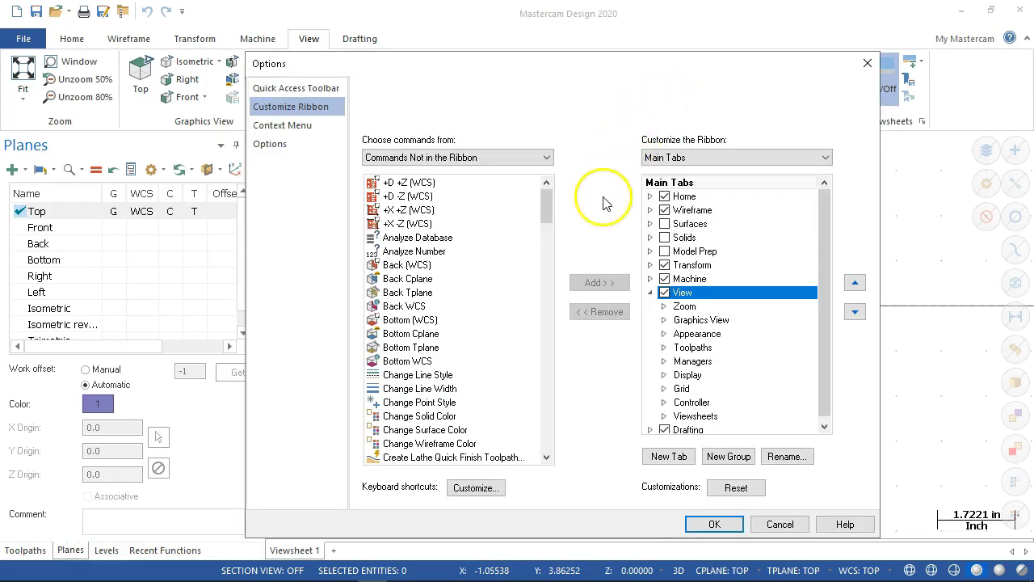
click(283, 126)
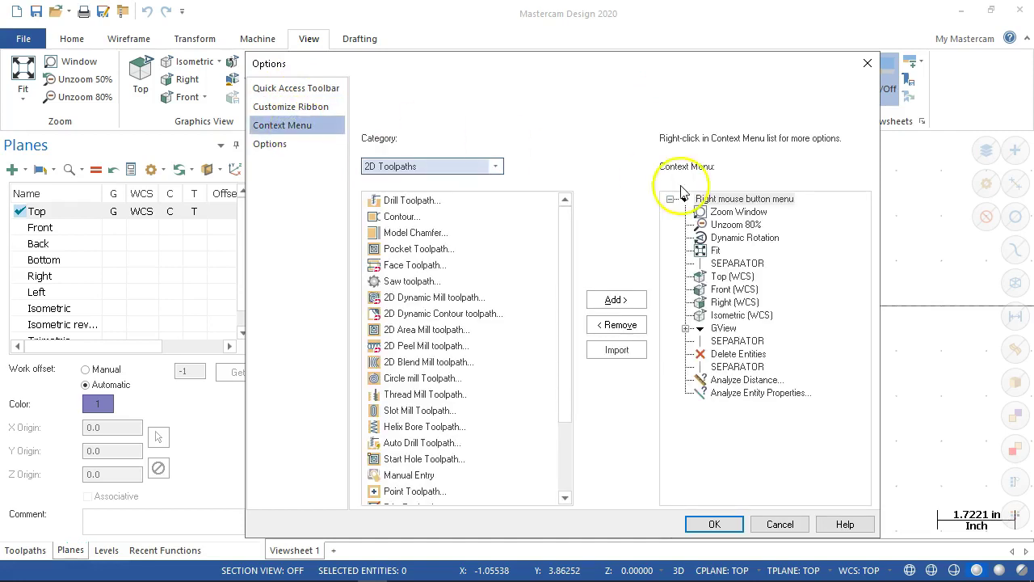
click(278, 111)
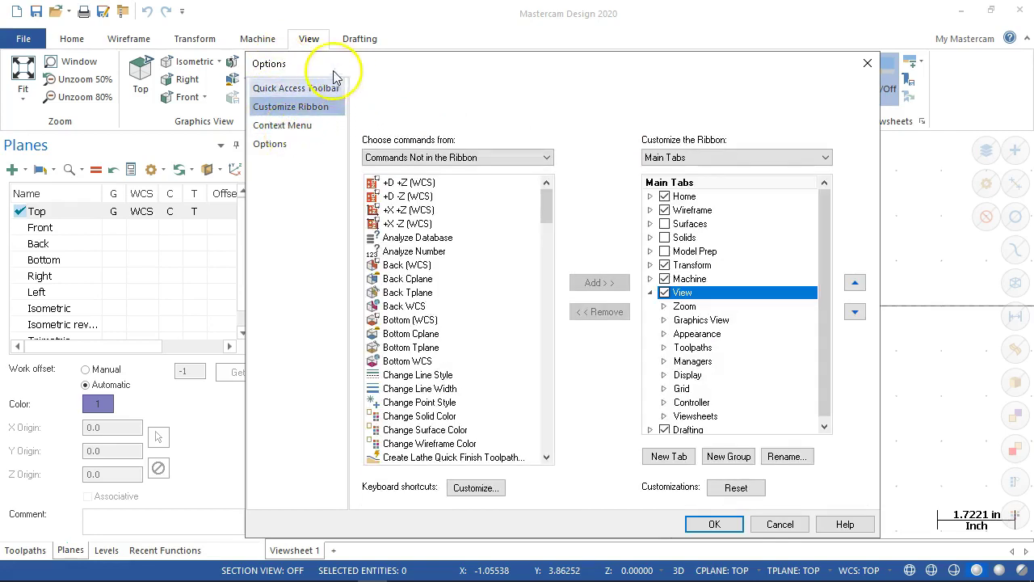
click(298, 87)
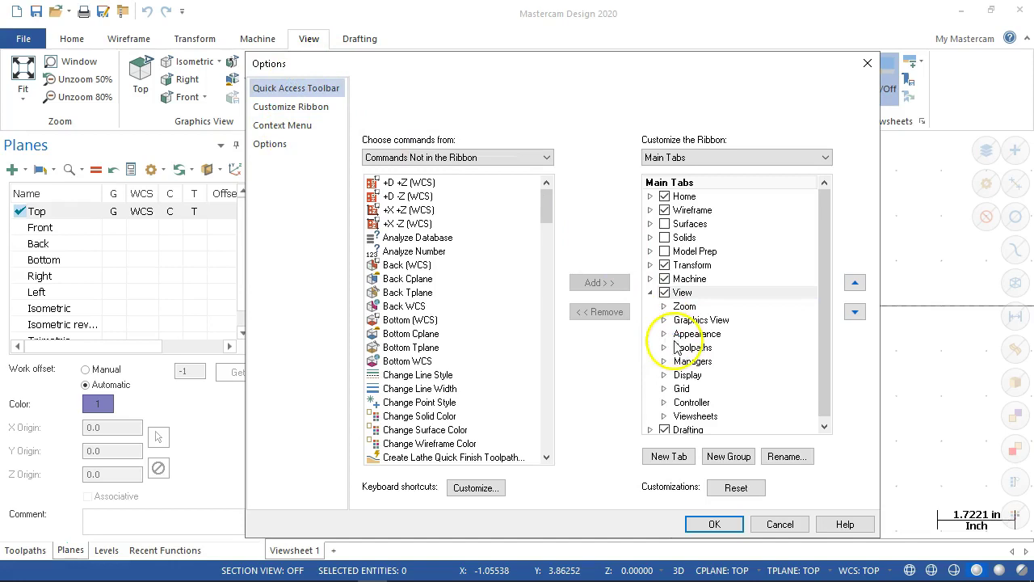
click(774, 523)
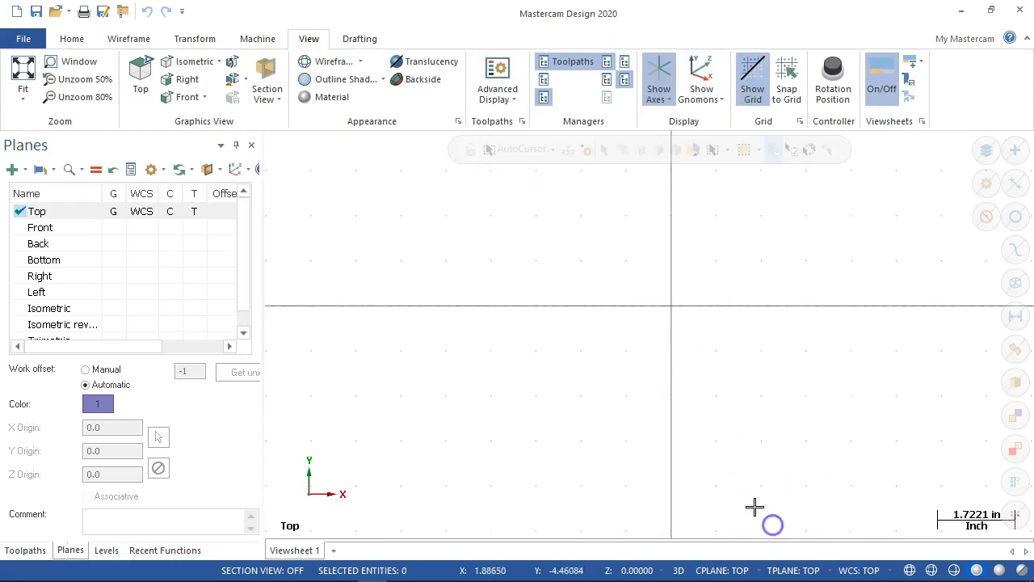
Widen the docked manager area slightly and bring the Toolpaths manager to the front
right_click(221, 549)
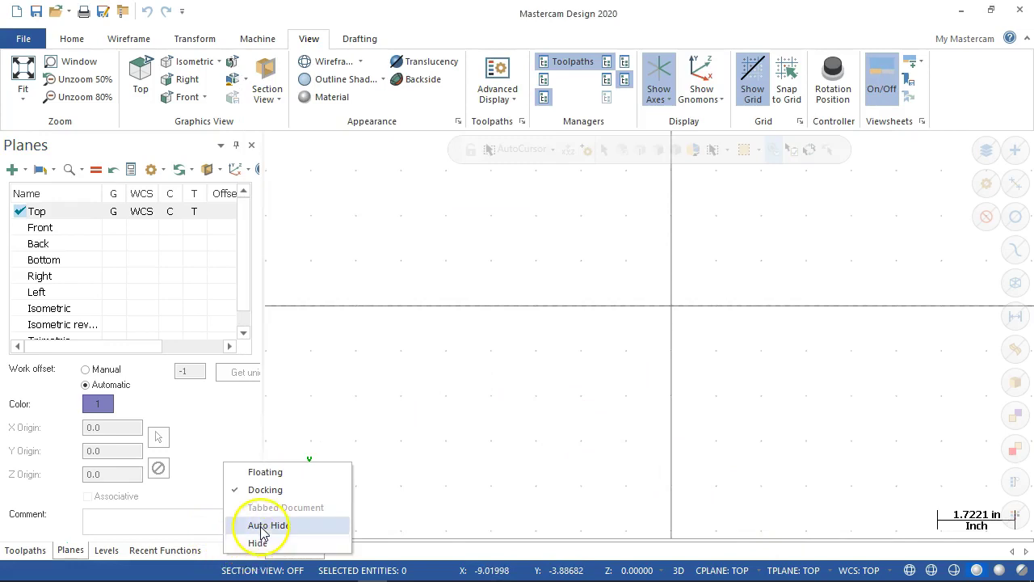
click(352, 366)
drag(266, 253, 282, 248)
click(6, 548)
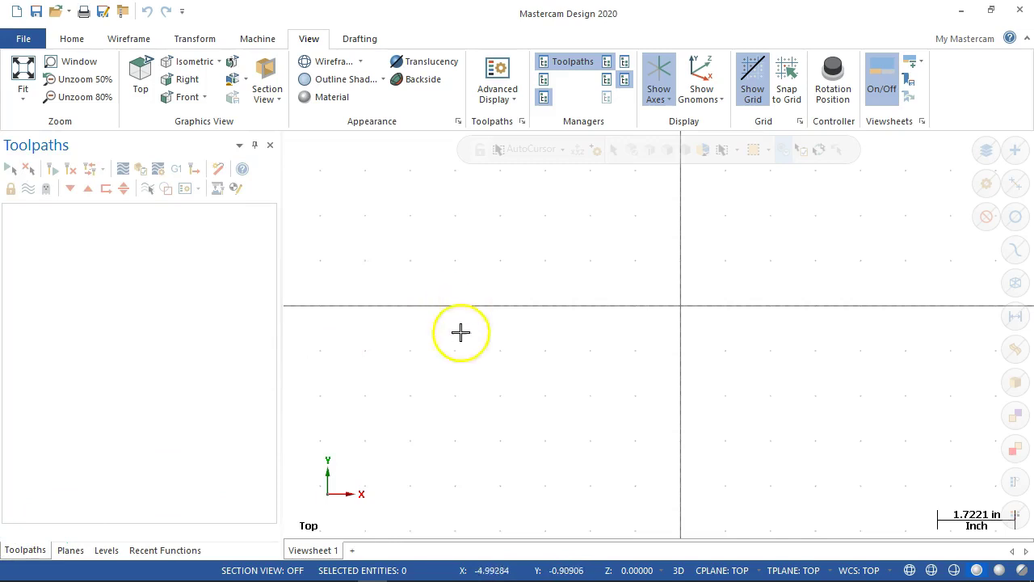
Switch to File Explorer and open the Documents folder
mouse_move(284, 565)
click(223, 570)
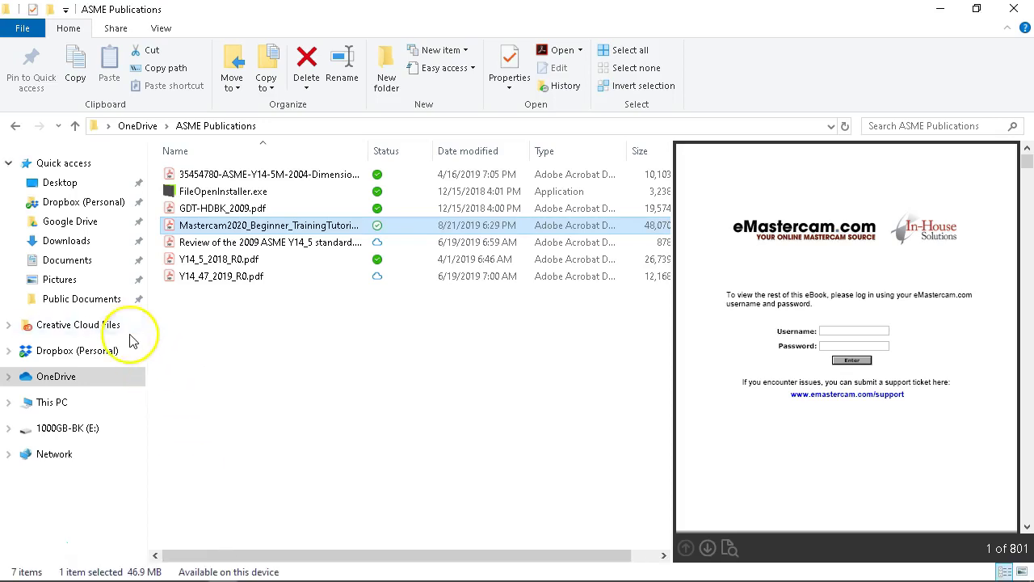
click(47, 267)
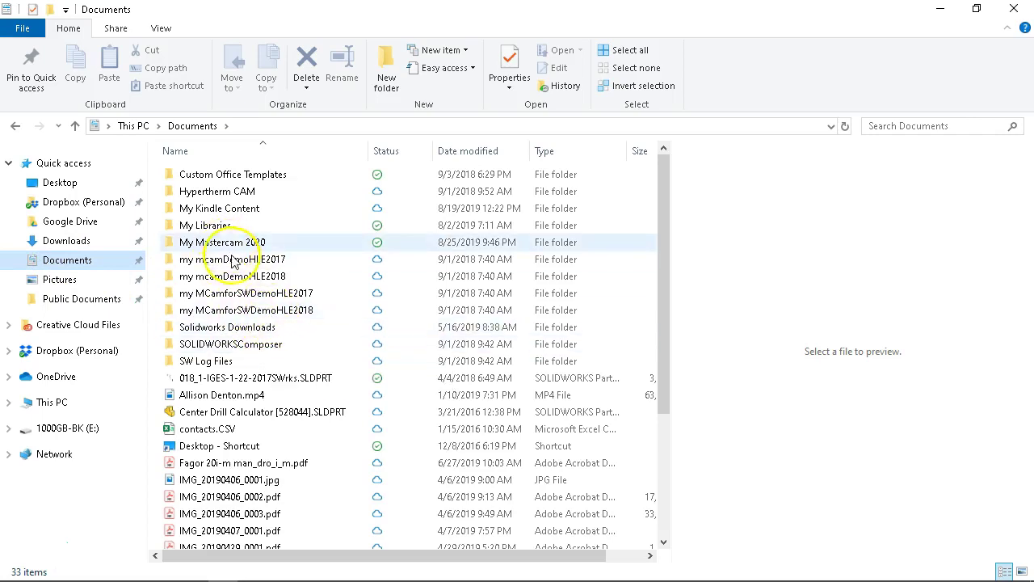
click(288, 314)
double_click(287, 314)
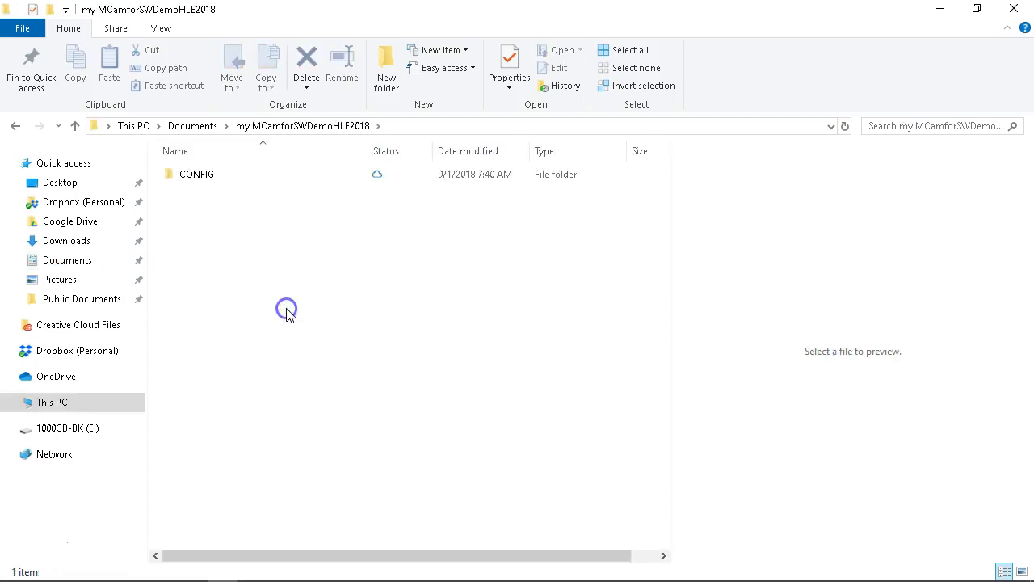
click(206, 127)
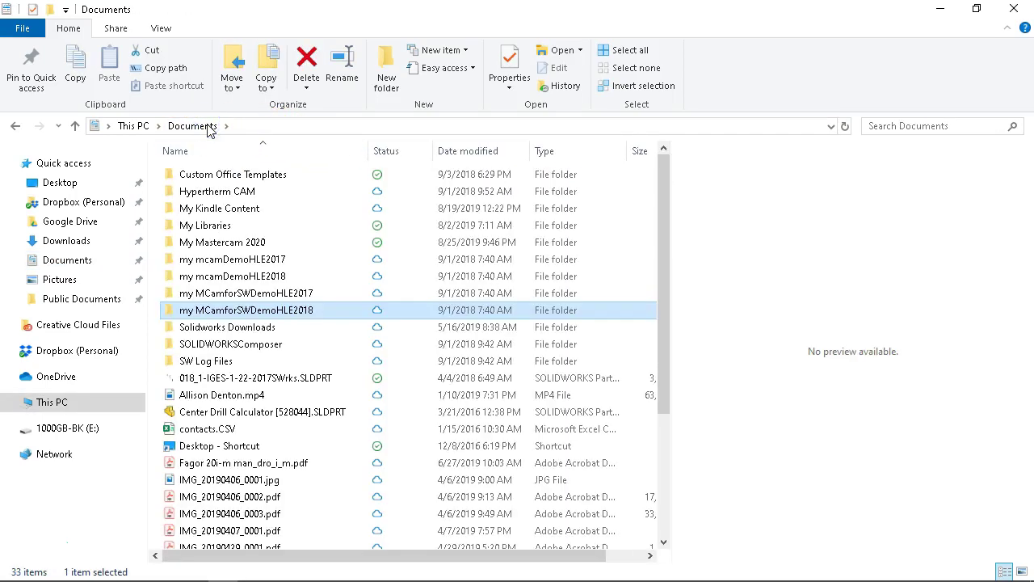
Examine the Mastercam DemoHLE folder inside My Mastercam 2020, including the contents of its Mill subfolder
double_click(230, 244)
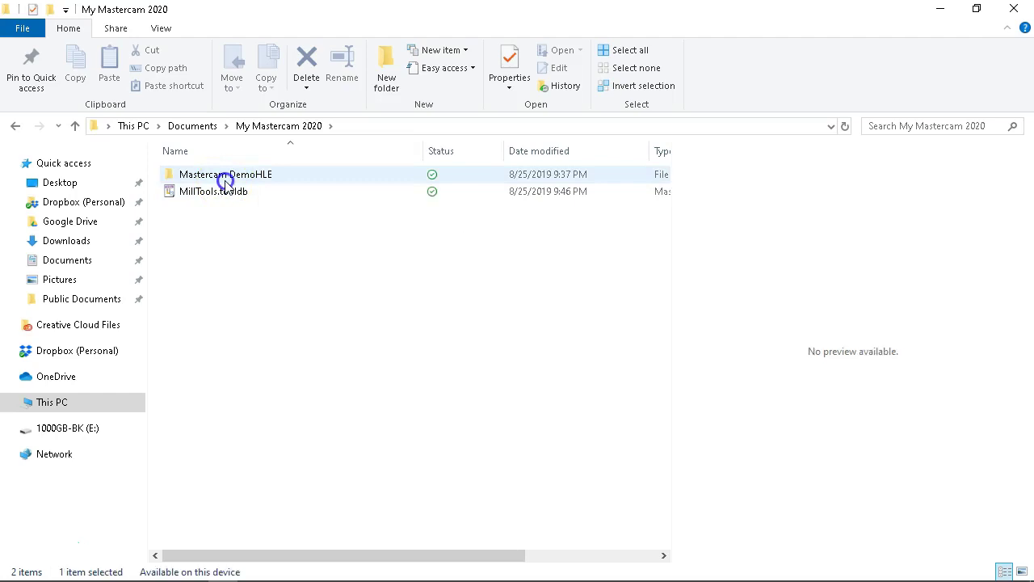
double_click(226, 176)
double_click(202, 259)
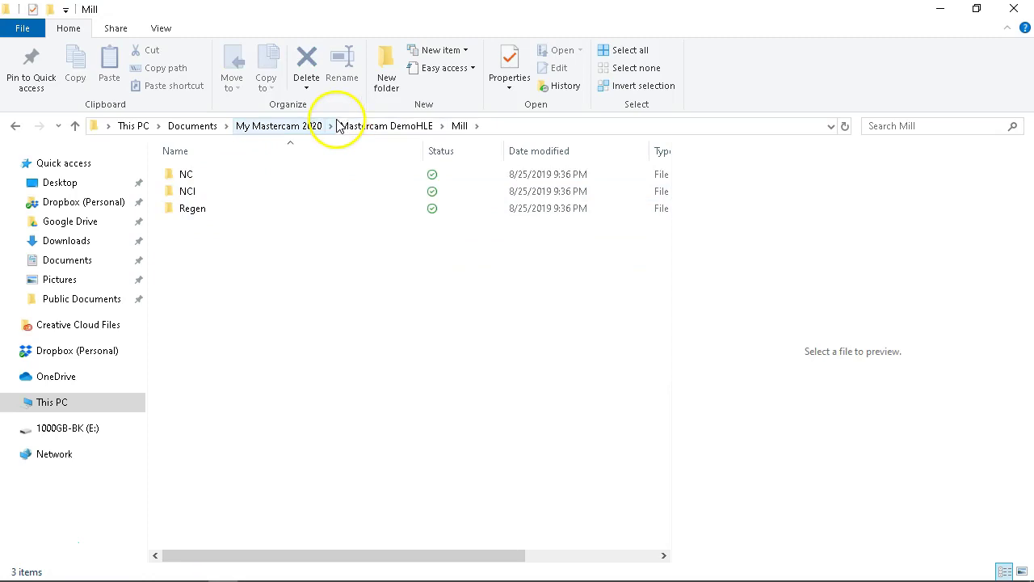
click(291, 127)
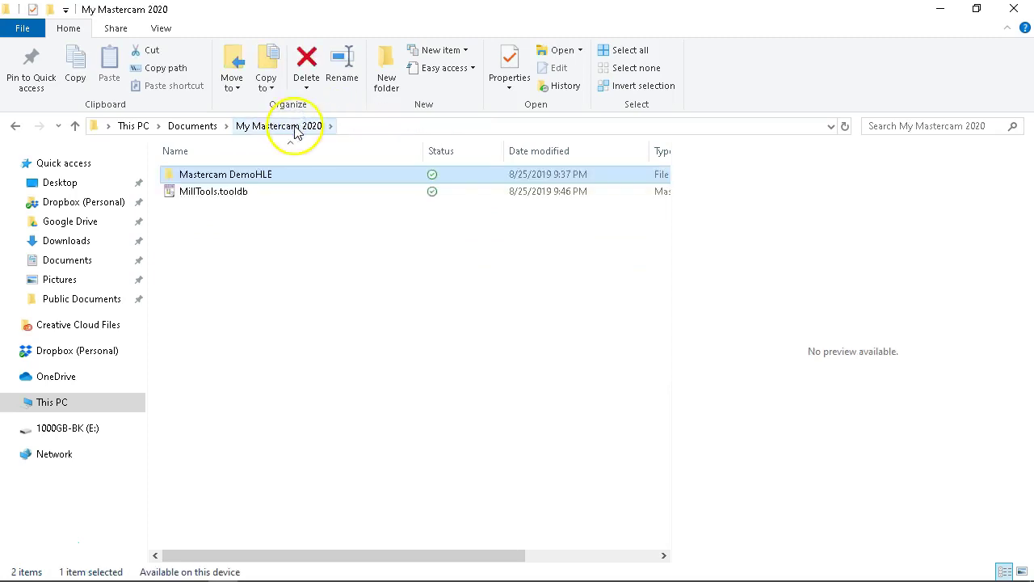
double_click(221, 175)
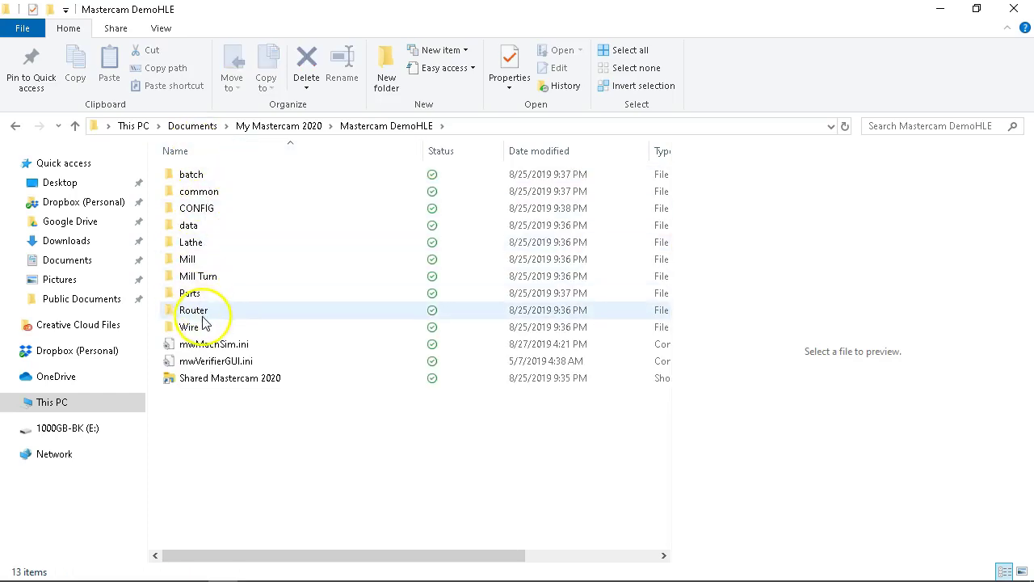
Open the Shared Mastercam 2020 folder under Users, Public, Public Documents on the C: drive
click(18, 402)
click(9, 407)
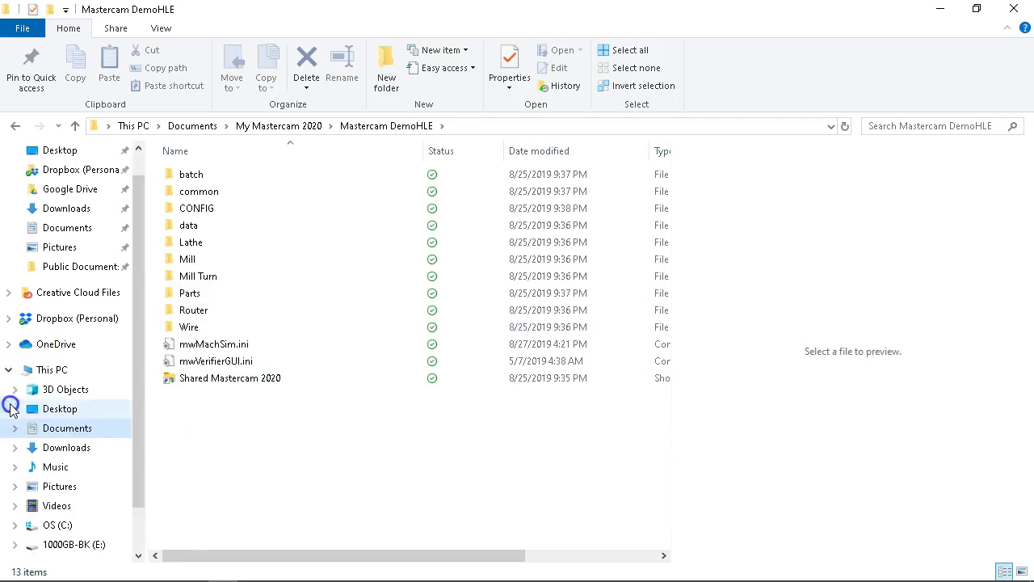
drag(140, 404, 134, 508)
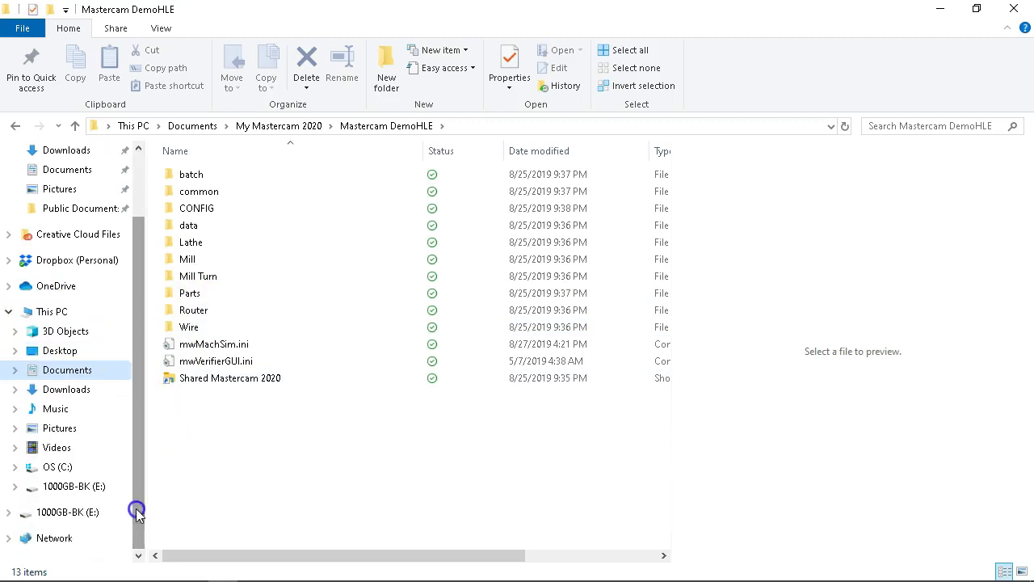
click(58, 467)
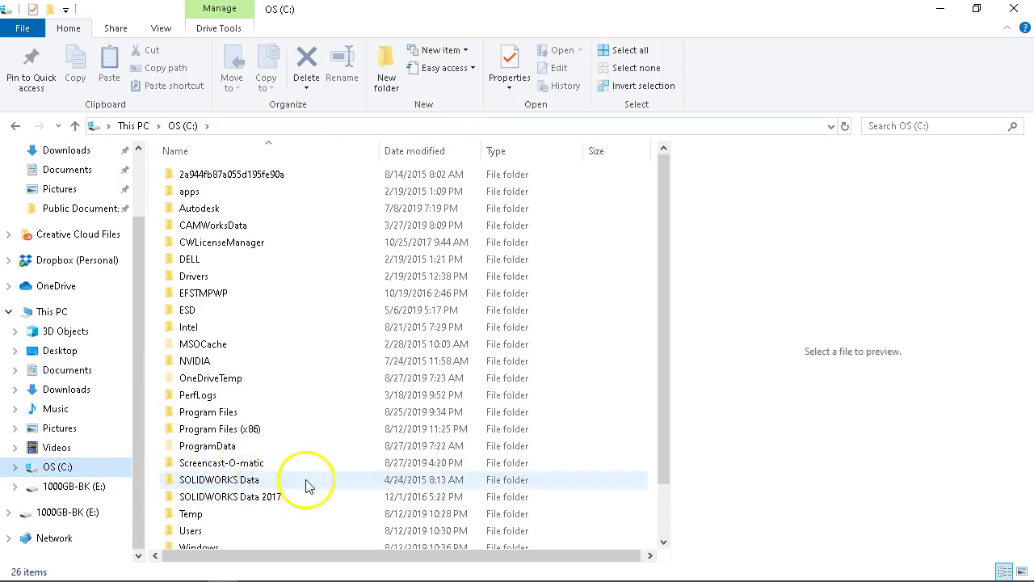
scroll(306, 481, down, 1)
click(200, 471)
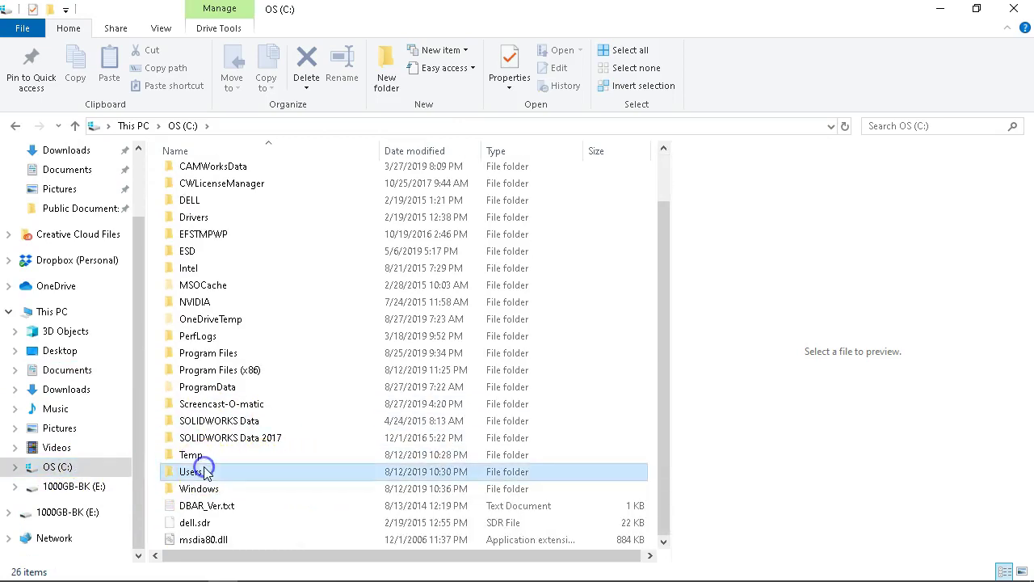
double_click(222, 473)
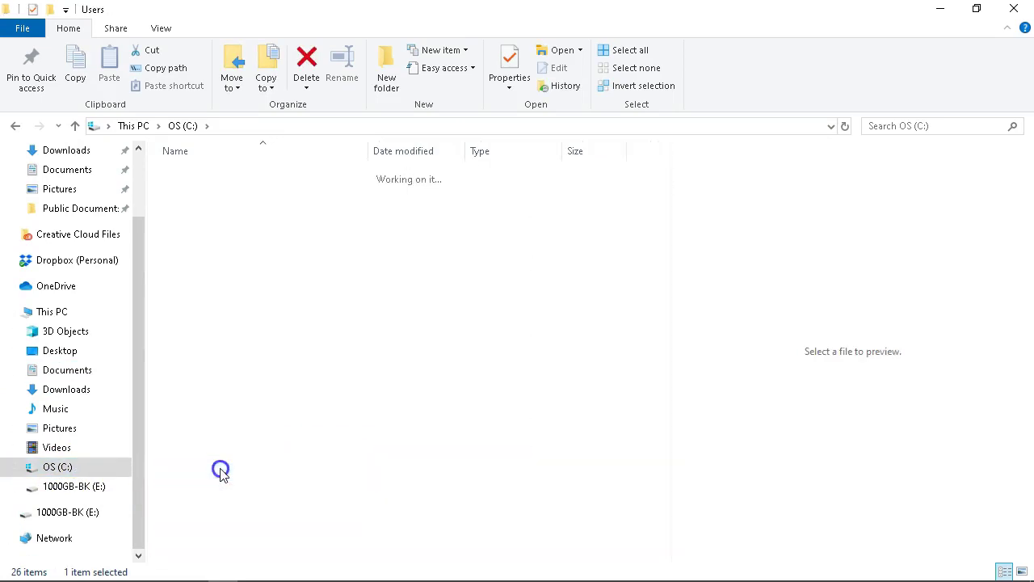
double_click(186, 226)
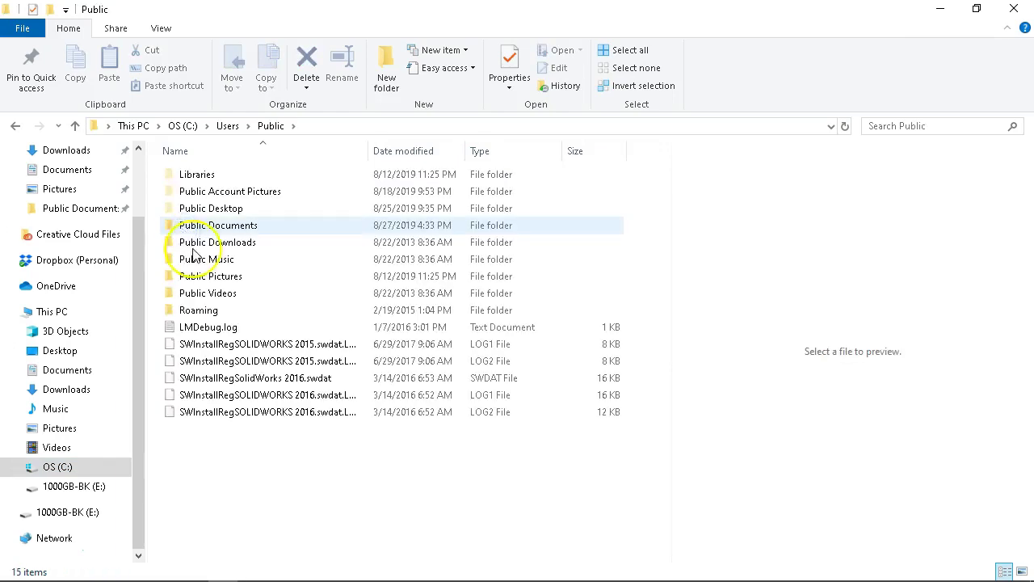
double_click(242, 227)
click(247, 208)
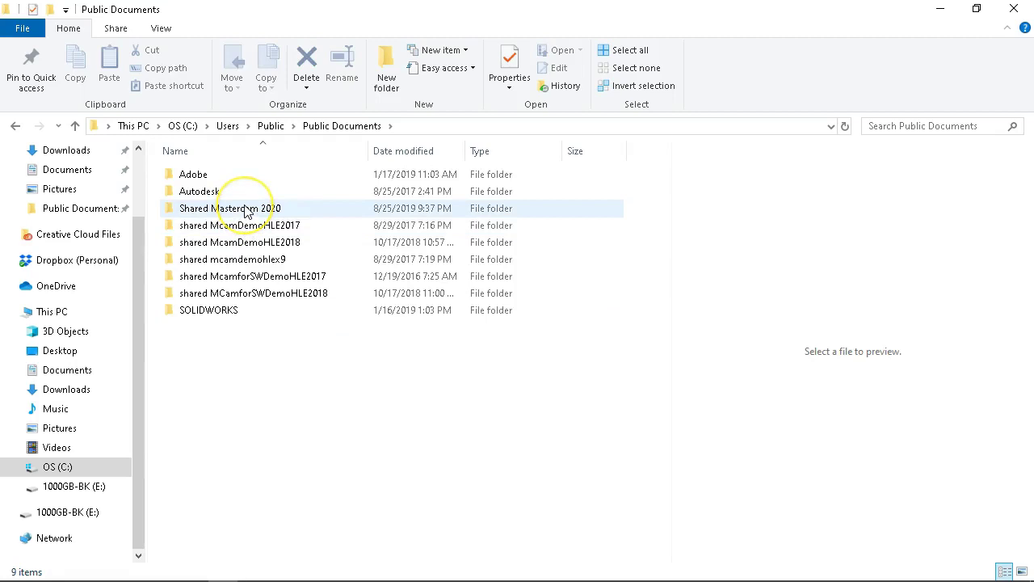
double_click(246, 209)
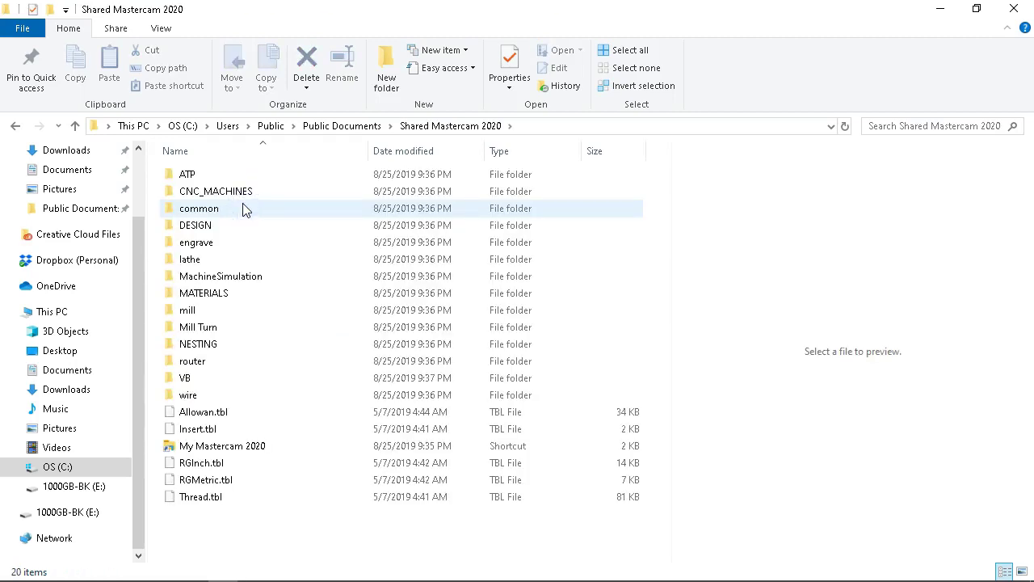
Look through the tool library files in the mill folder's Tools subfolder and return to Public Documents
double_click(197, 312)
double_click(210, 232)
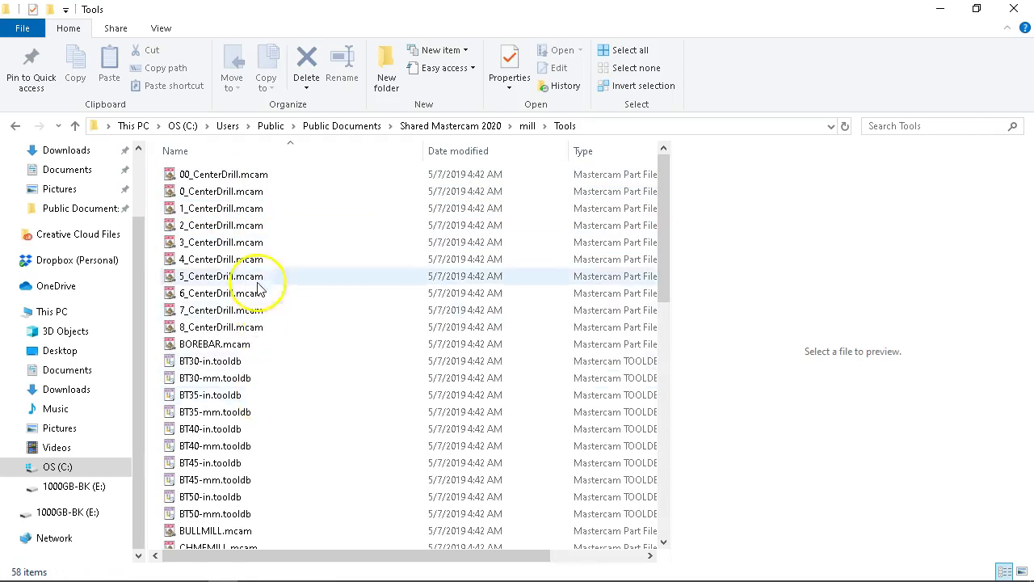
scroll(247, 222, down, 8)
scroll(222, 230, down, 3)
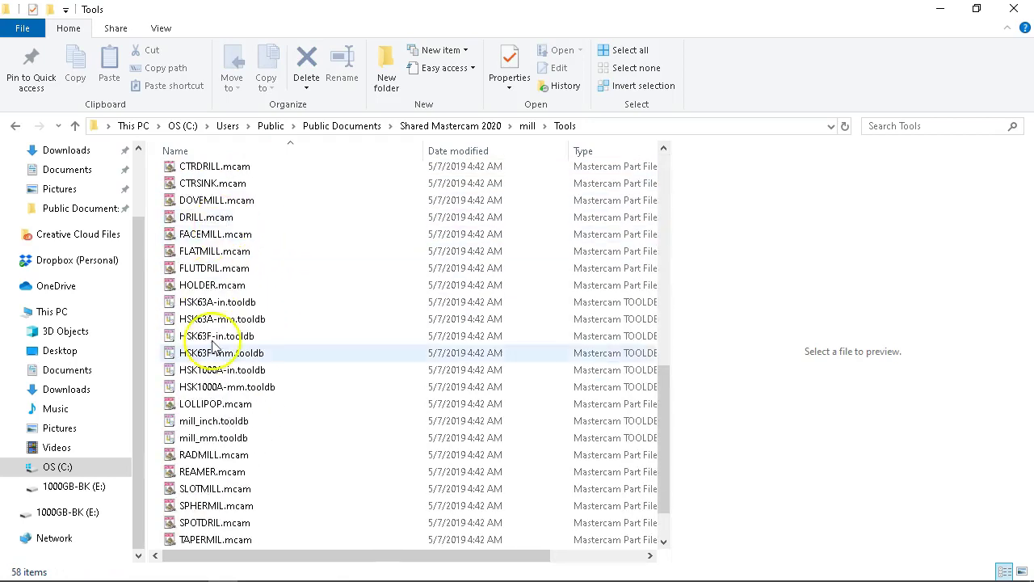
scroll(218, 373, down, 1)
scroll(266, 289, up, 12)
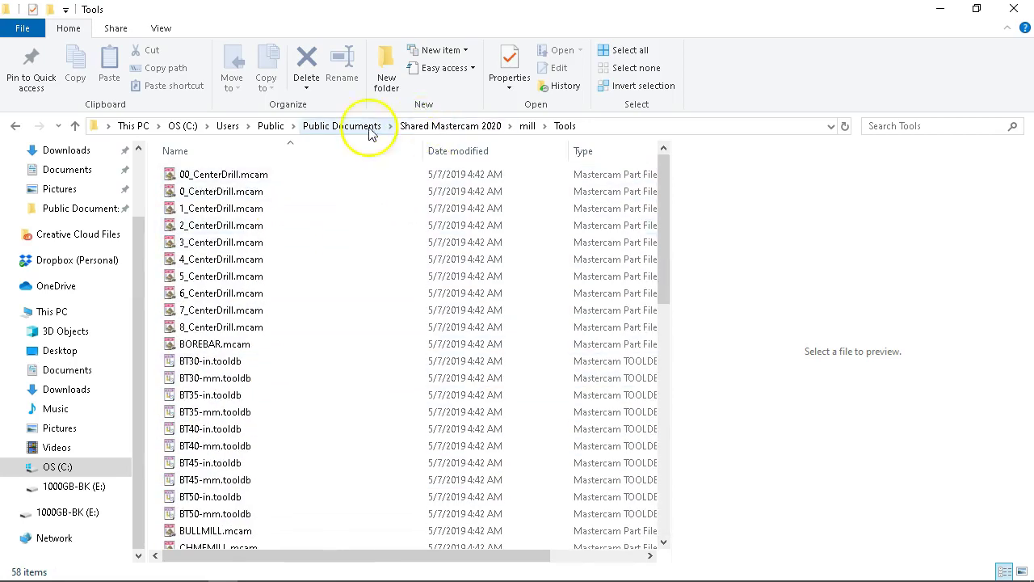
click(338, 127)
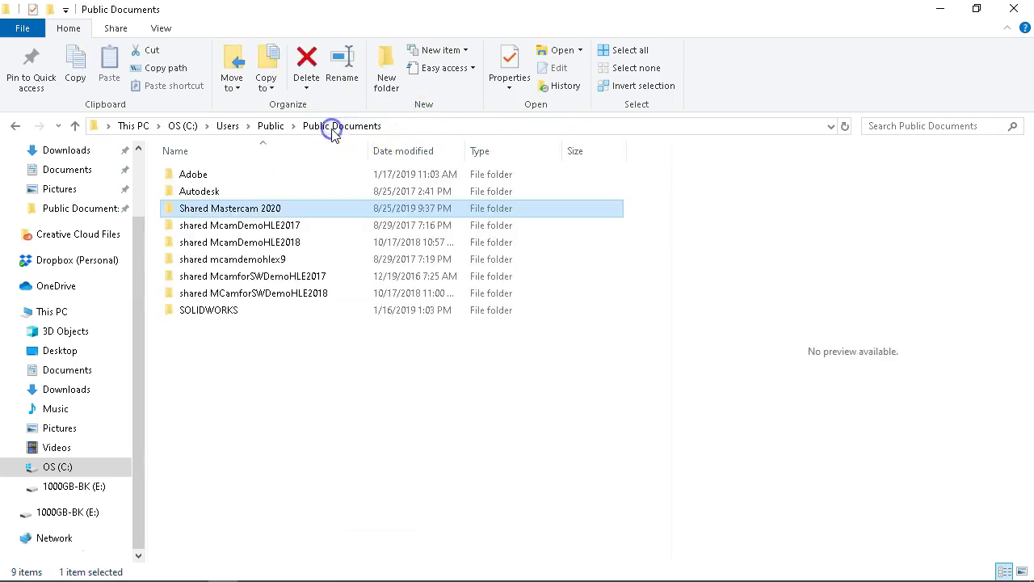
Examine the common subfolder of Shared Mastercam 2020 and go back to the Shared Mastercam 2020 folder
double_click(253, 210)
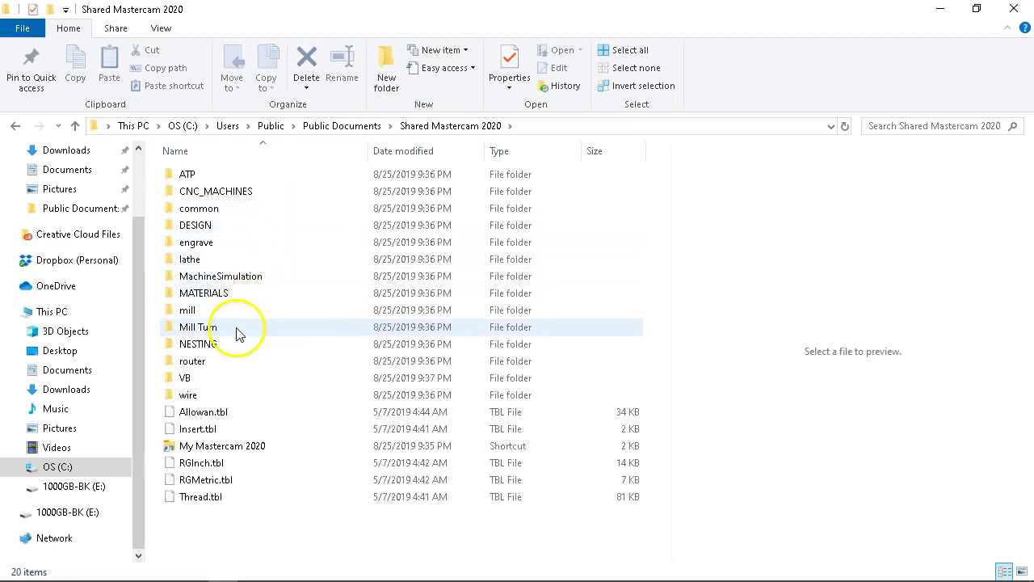
double_click(224, 210)
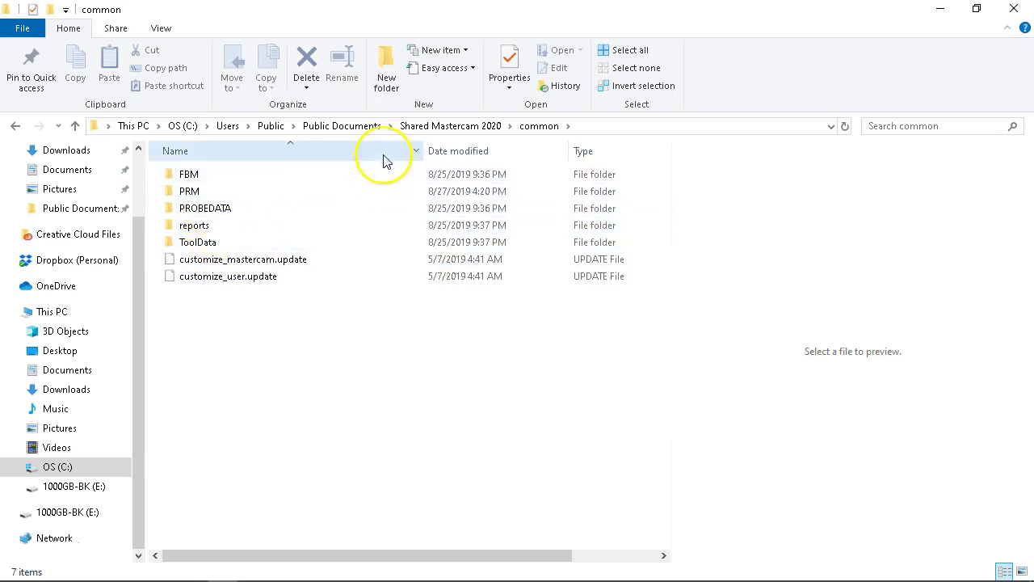
click(340, 127)
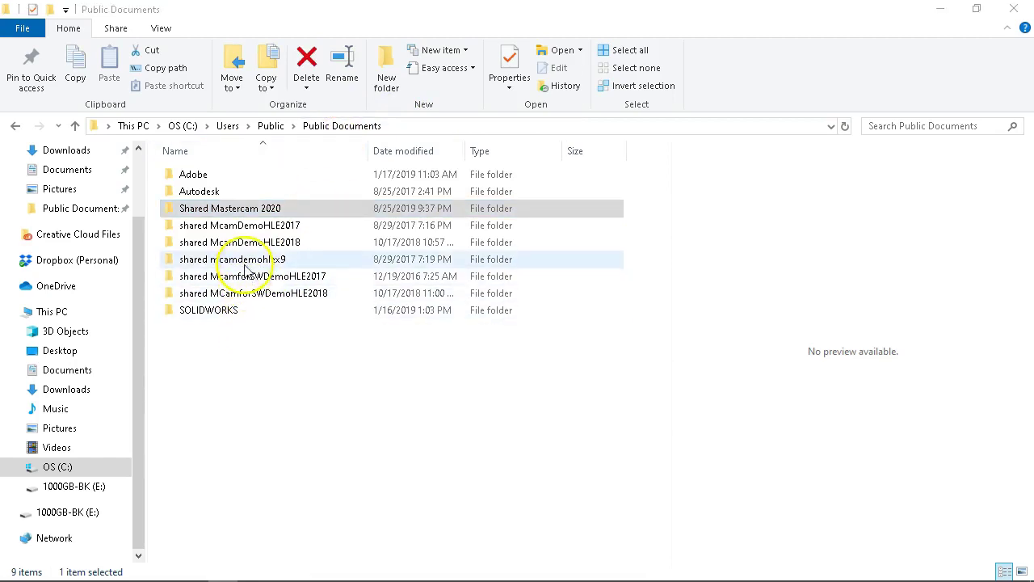
double_click(250, 208)
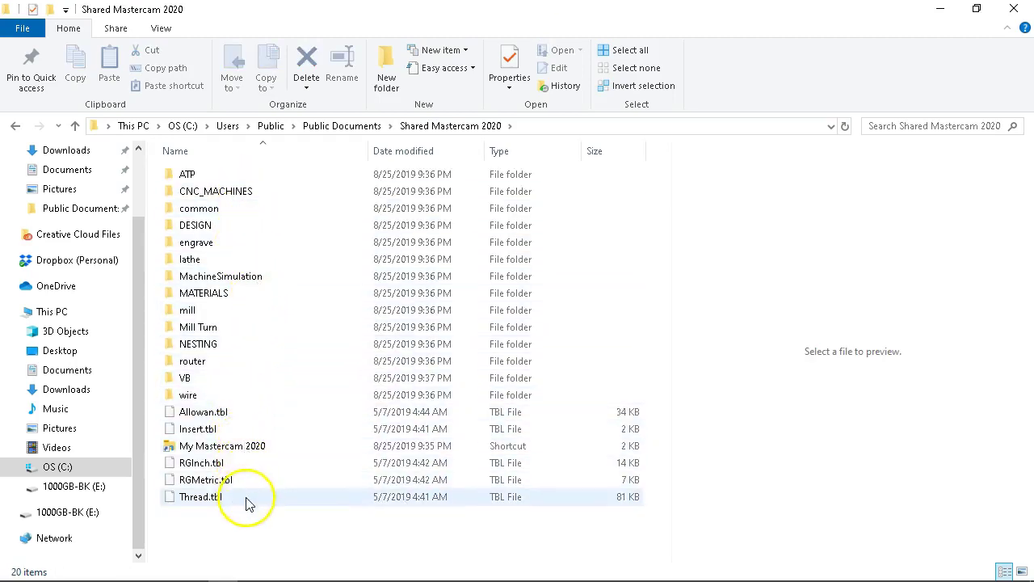
drag(144, 351, 133, 256)
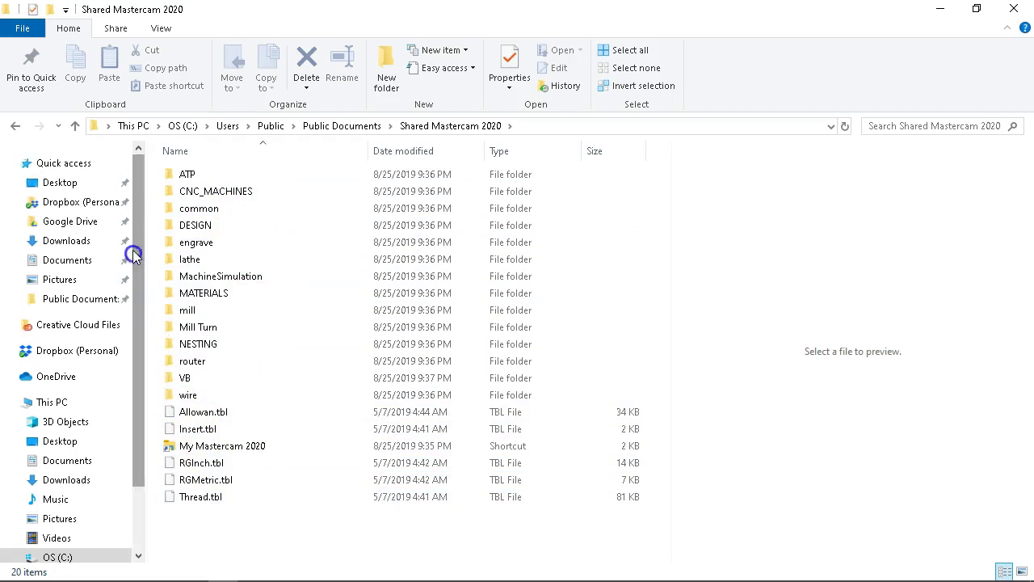
Look through the common and PRM subfolders of Mastercam DemoHLE inside My Mastercam 2020 and return to Documents
click(77, 260)
double_click(255, 244)
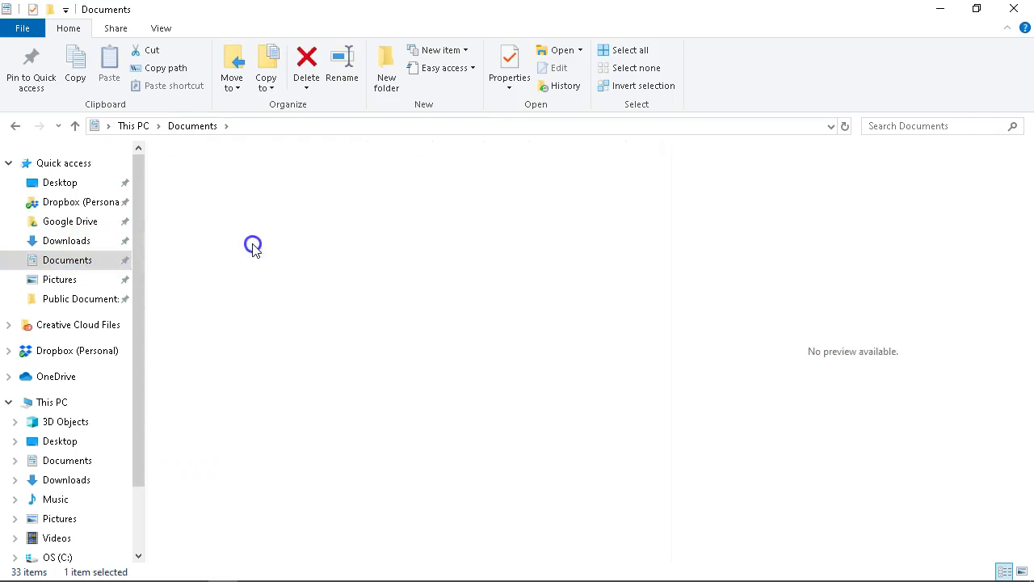
double_click(220, 178)
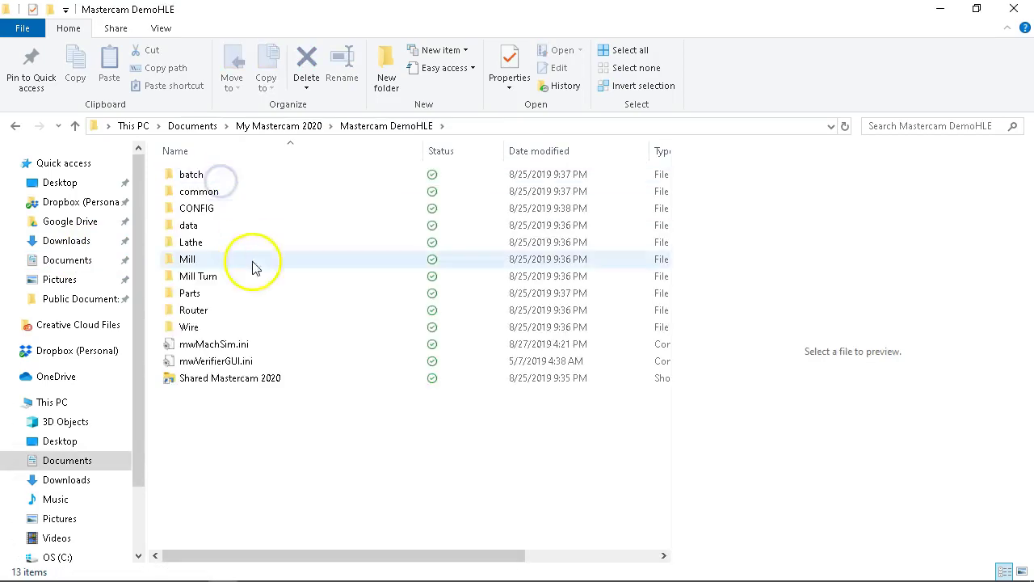
double_click(198, 191)
double_click(192, 175)
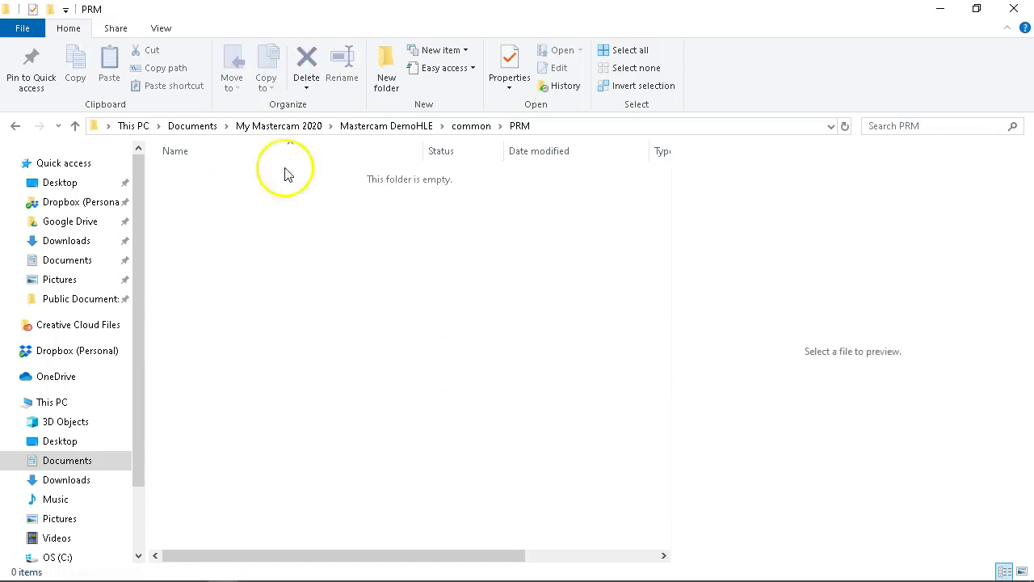
click(314, 125)
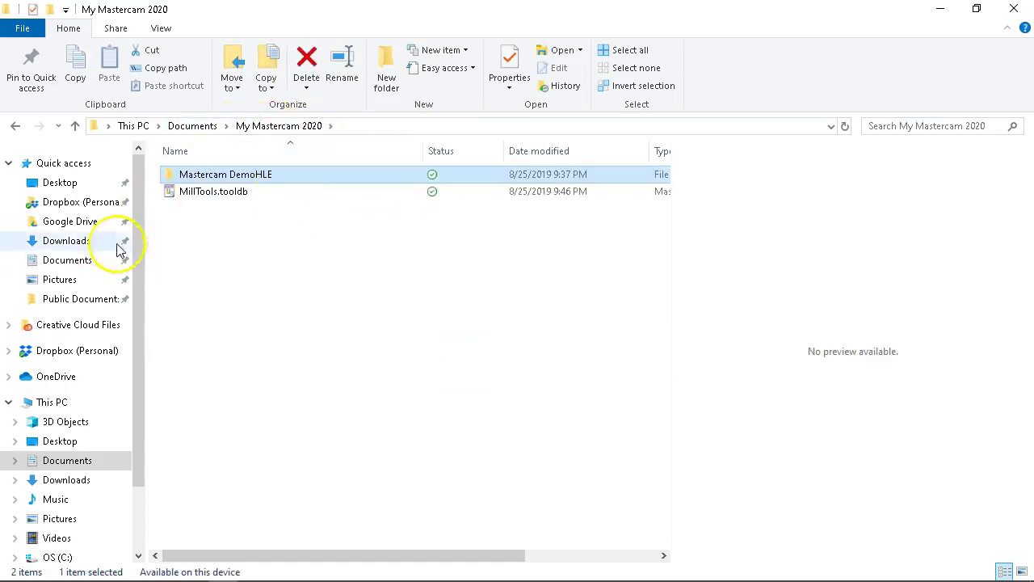
click(75, 259)
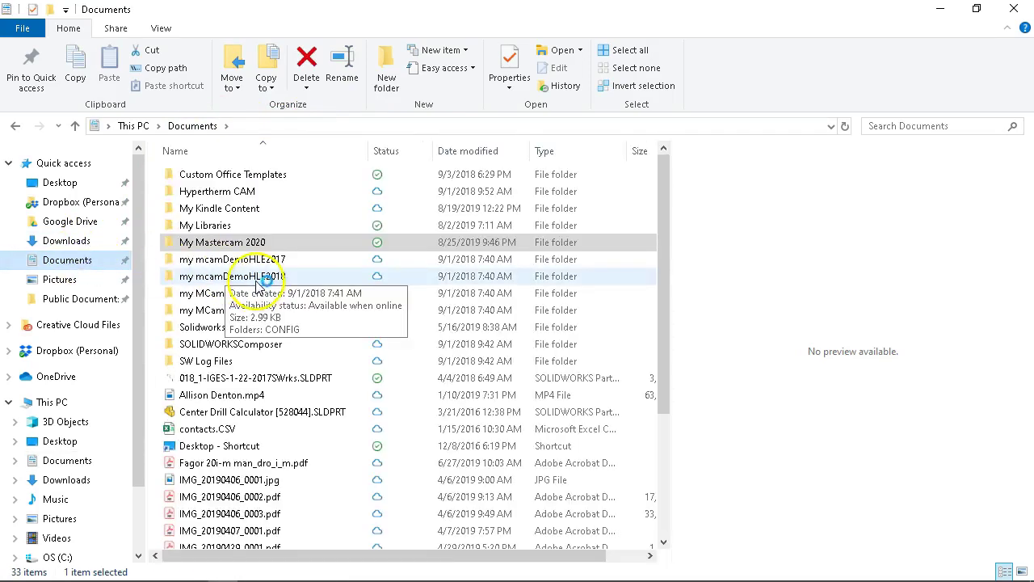
click(263, 246)
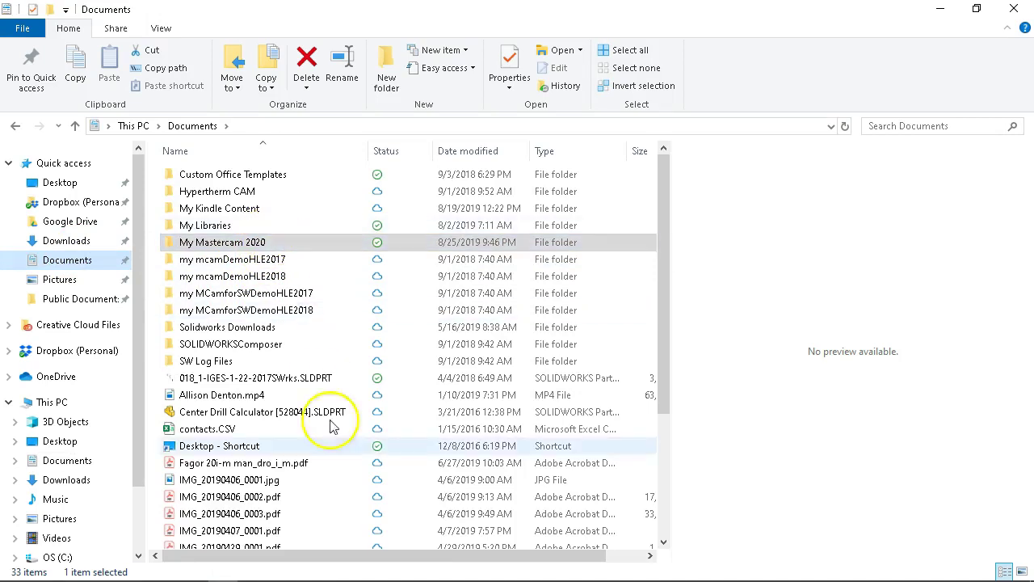
Switch to Mastercam and check which inch and metric configuration files System Configuration offers, discarding any changes
mouse_move(347, 565)
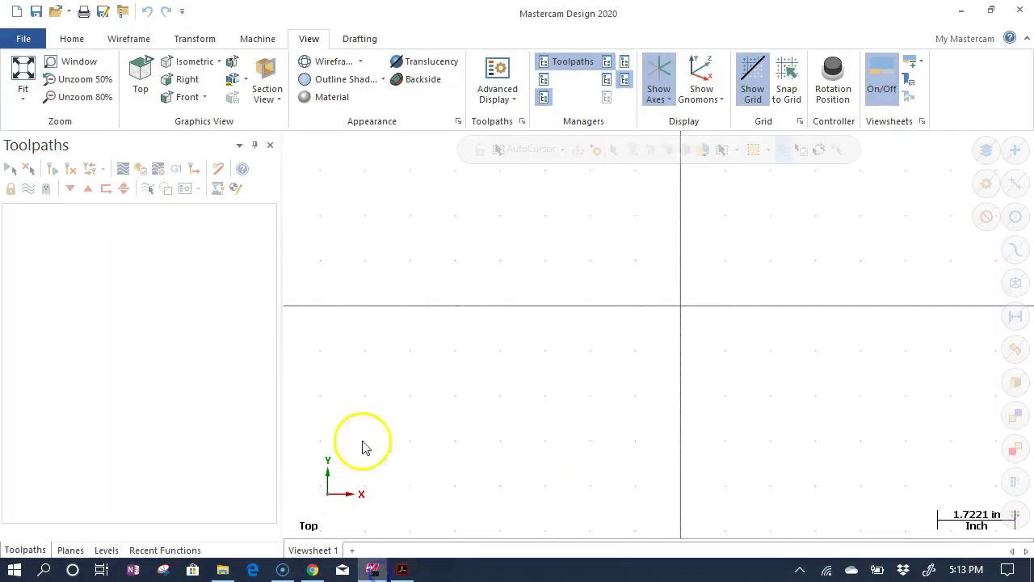
click(24, 40)
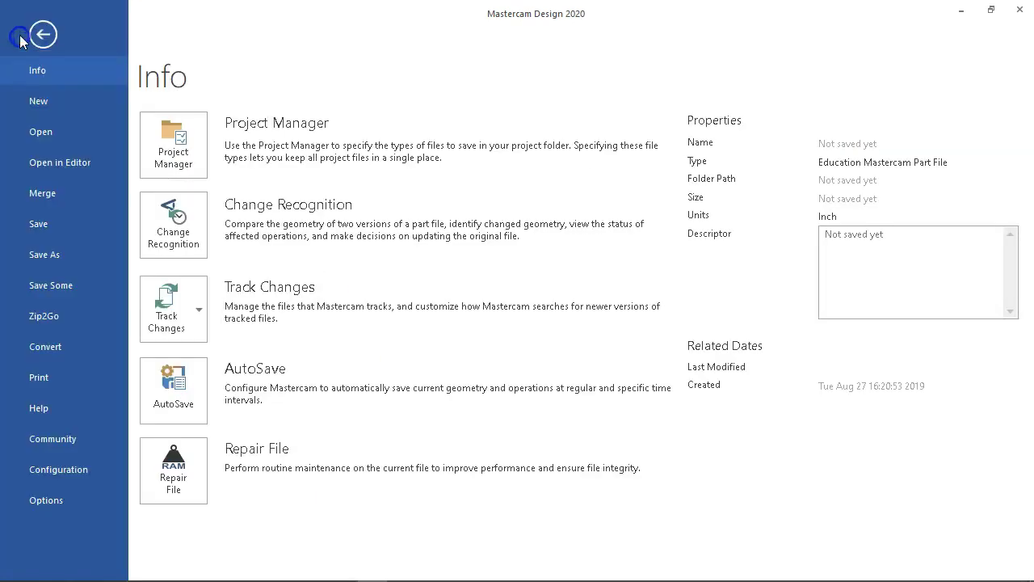
click(72, 473)
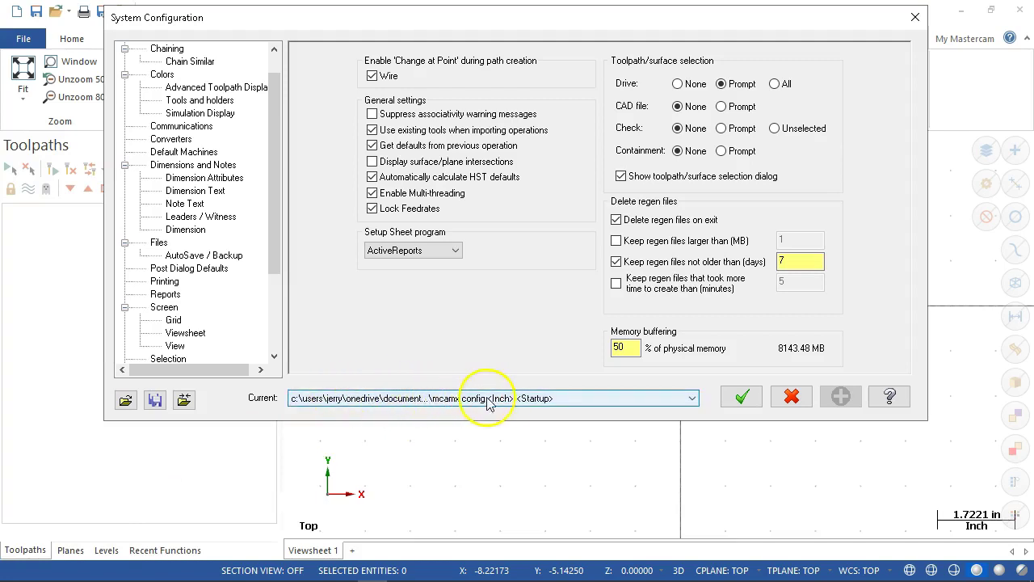
click(578, 399)
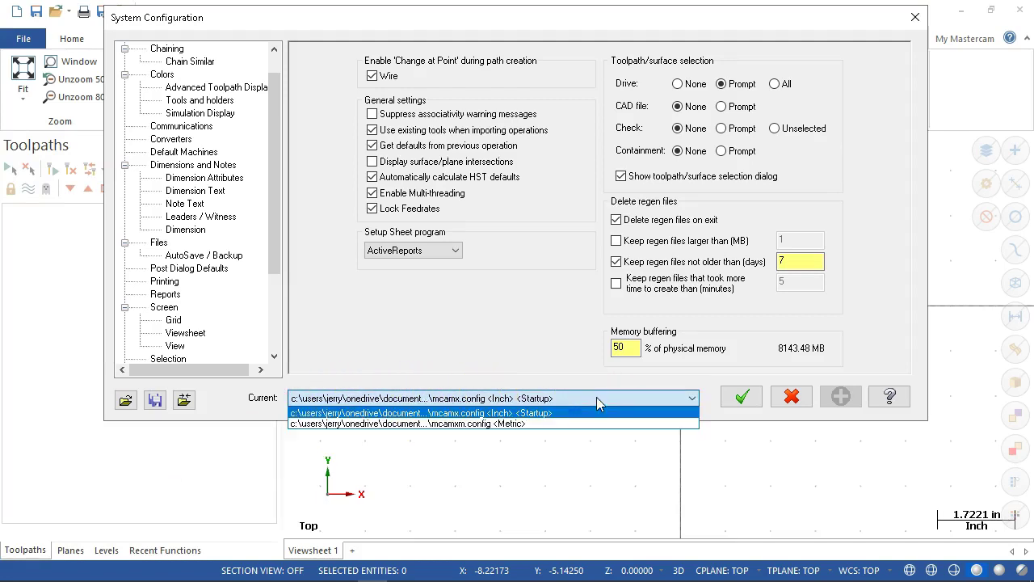
click(596, 397)
click(689, 401)
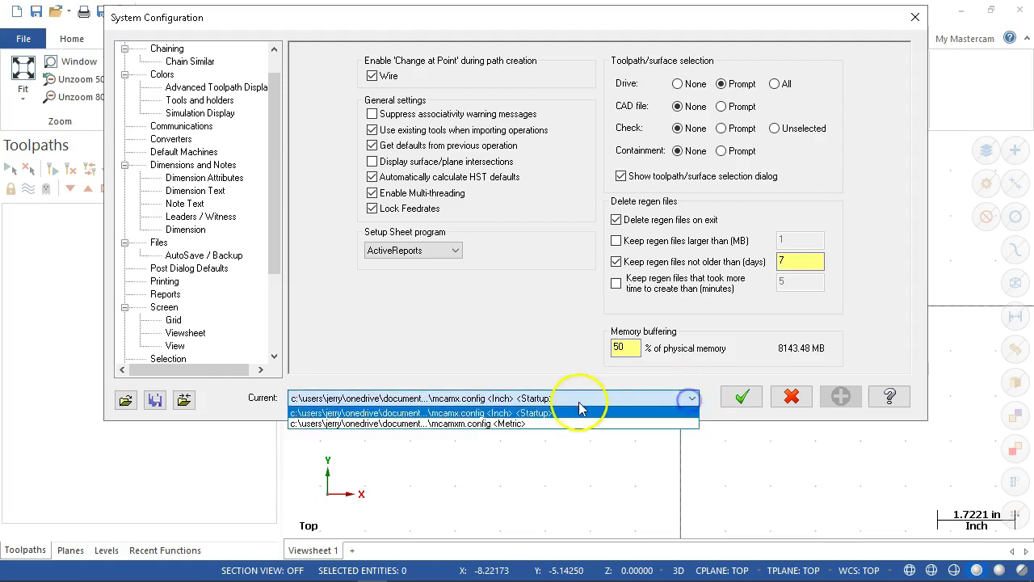
click(602, 411)
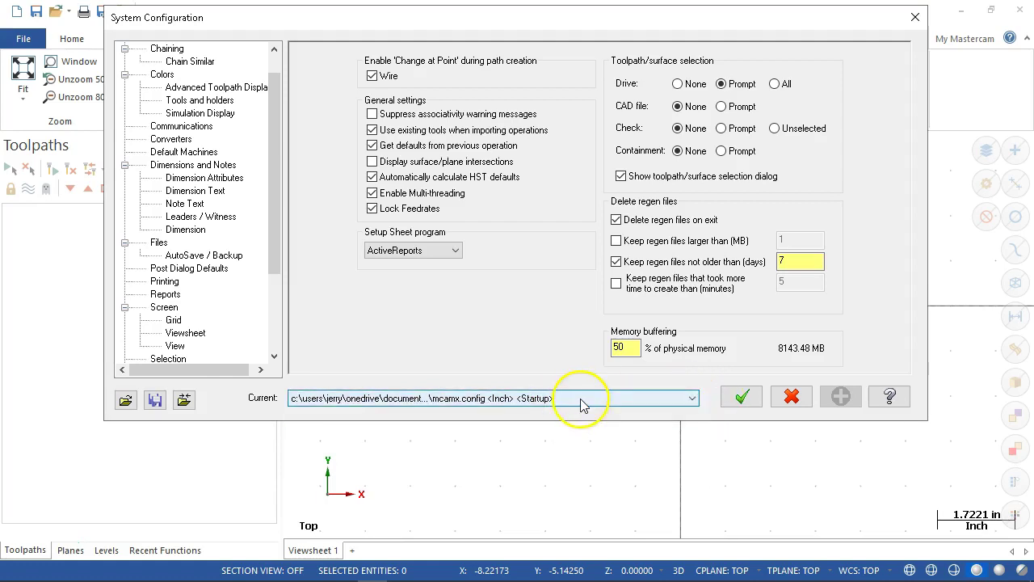
click(793, 397)
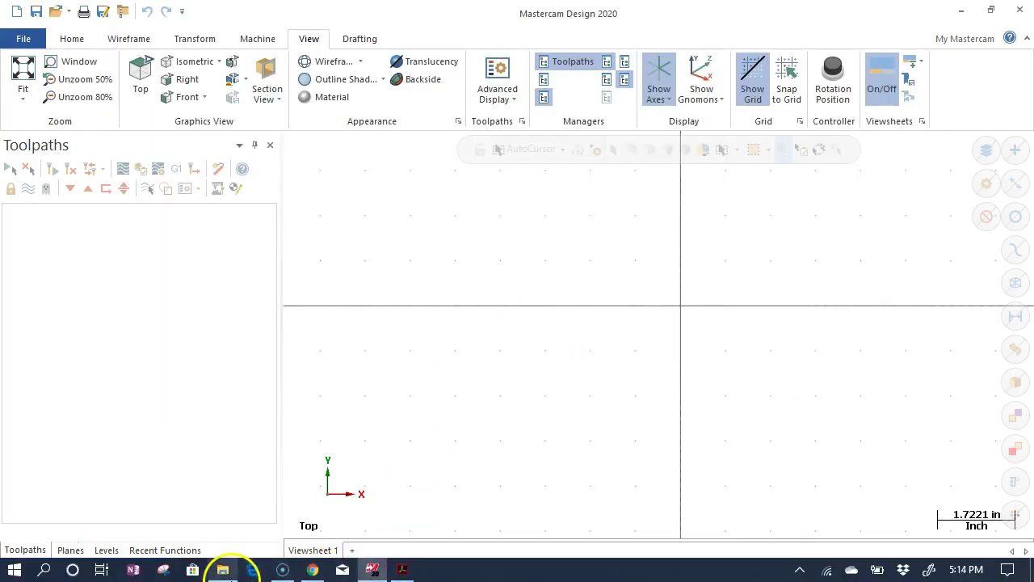
Switch to File Explorer, look through the CONFIG, Extensions and Tool Manager folders of my MCamforSWDemoHLE2018, and return to Mastercam
click(223, 571)
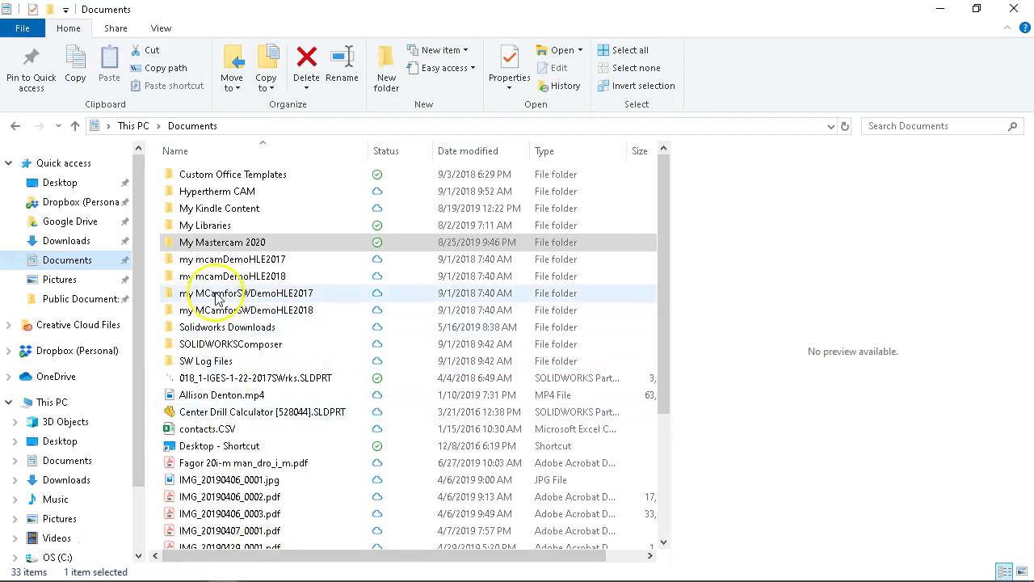
click(65, 256)
click(209, 243)
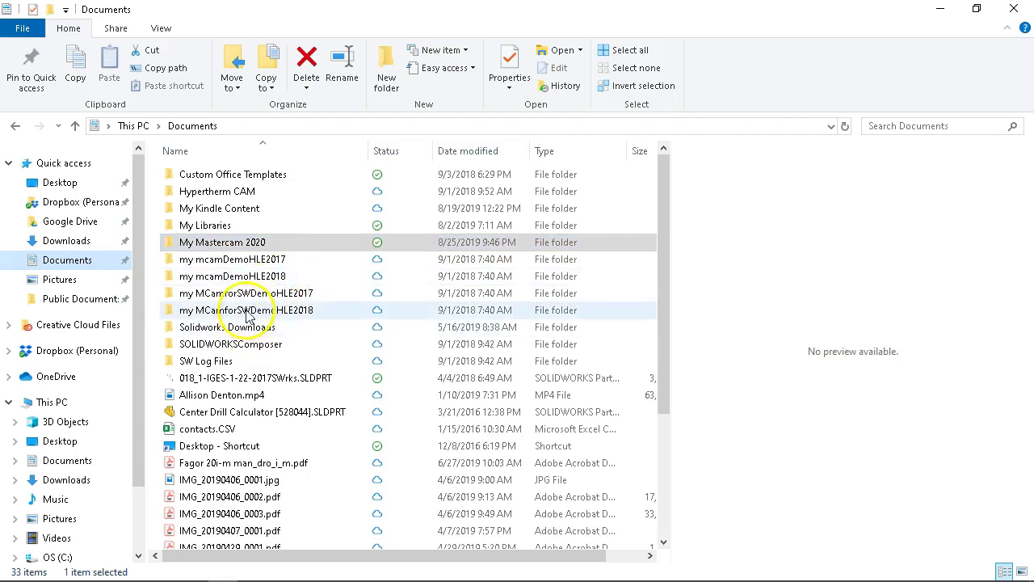
double_click(248, 315)
click(197, 175)
double_click(197, 175)
double_click(203, 178)
double_click(231, 174)
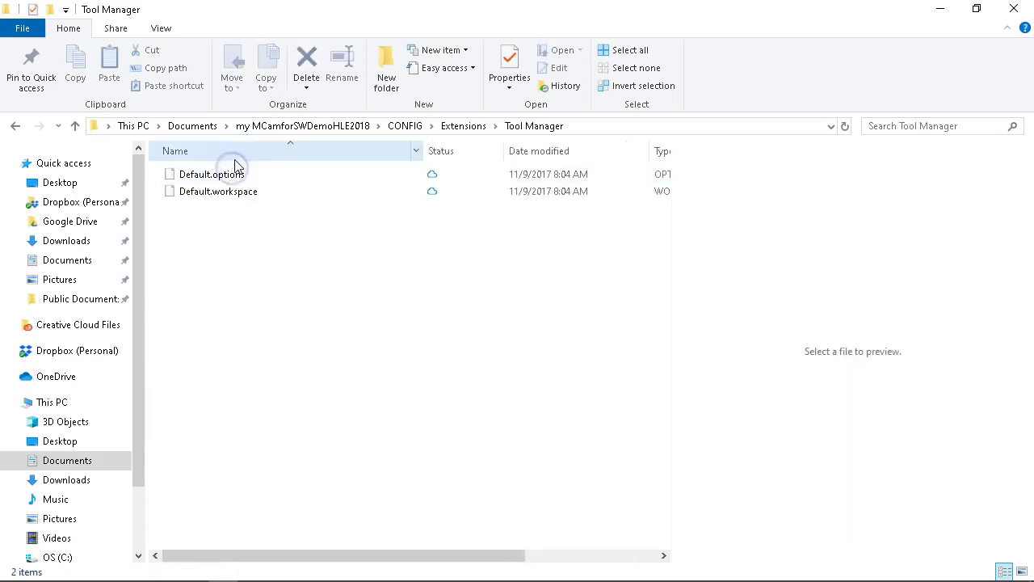
click(328, 126)
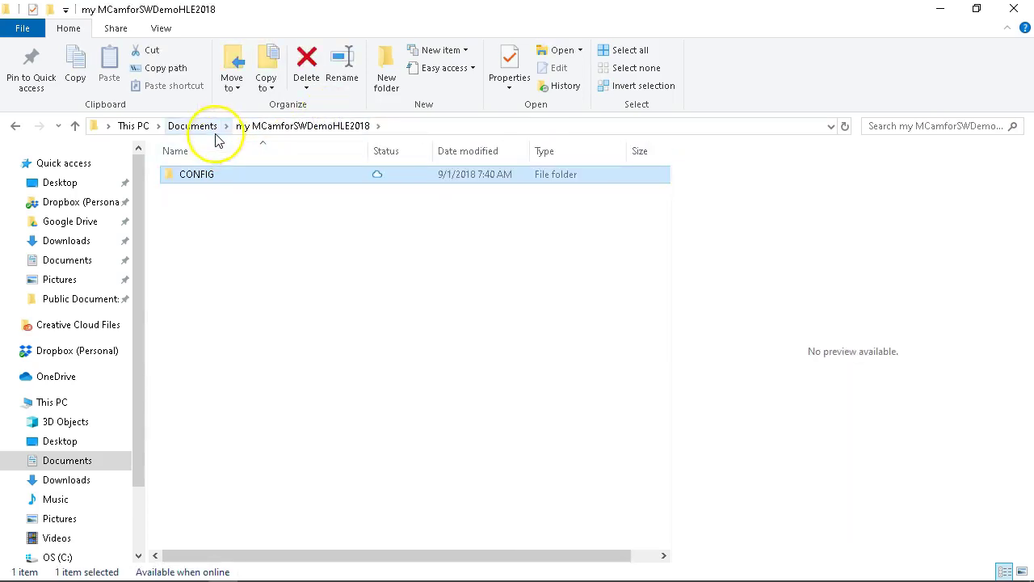
click(212, 127)
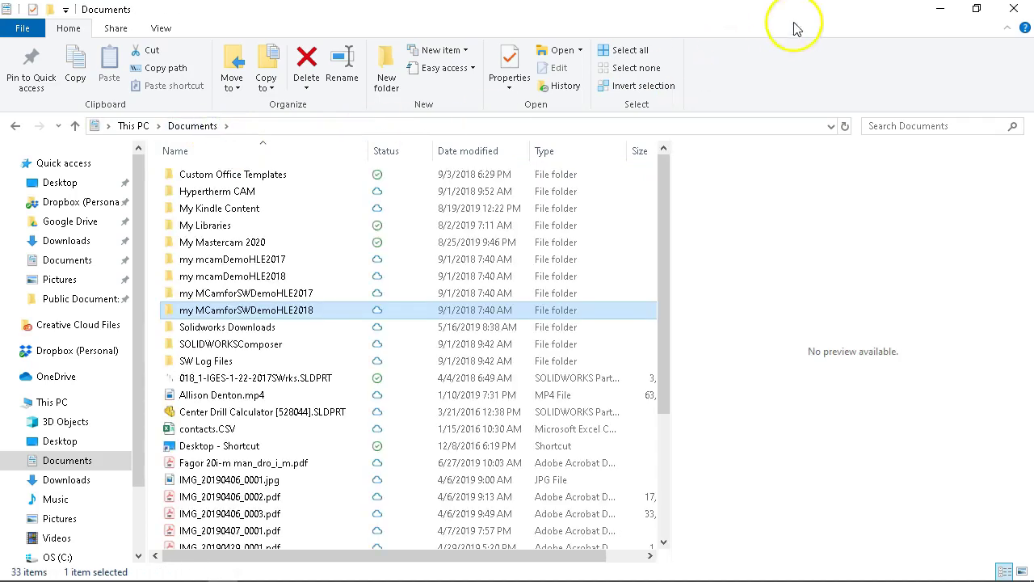
click(937, 10)
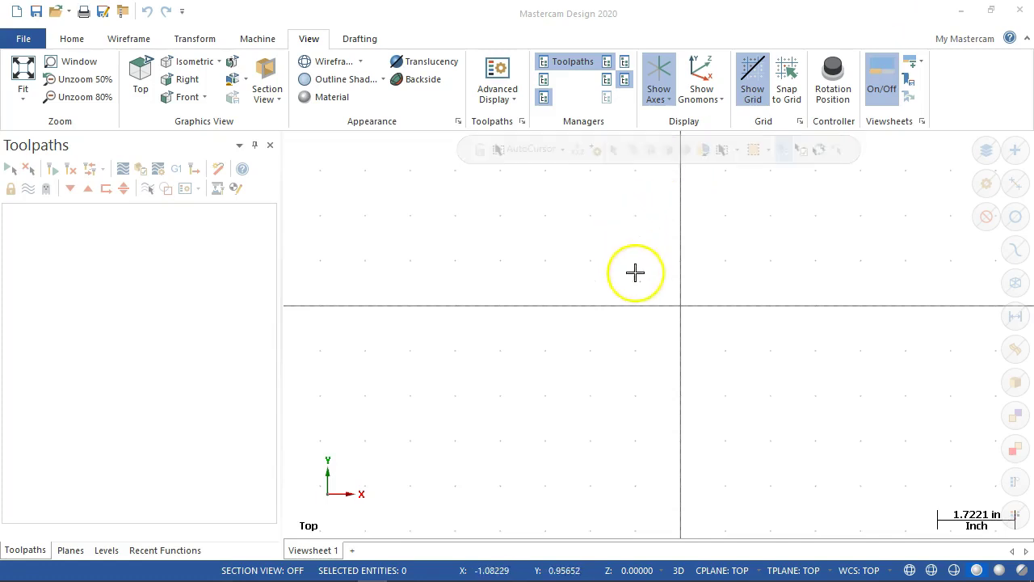
Examine the full extent of the grid around the origin in the graphics window
scroll(656, 357, down, 2)
scroll(704, 295, down, 3)
scroll(826, 231, down, 2)
scroll(539, 256, down, 3)
scroll(921, 194, down, 2)
scroll(615, 297, down, 1)
scroll(610, 295, down, 2)
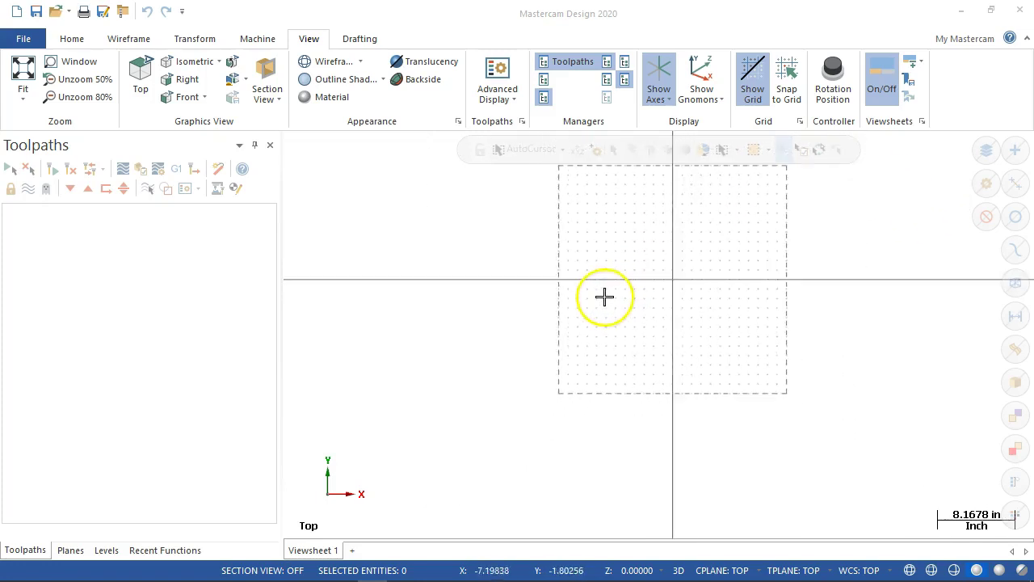
scroll(864, 173, up, 1)
scroll(839, 211, up, 2)
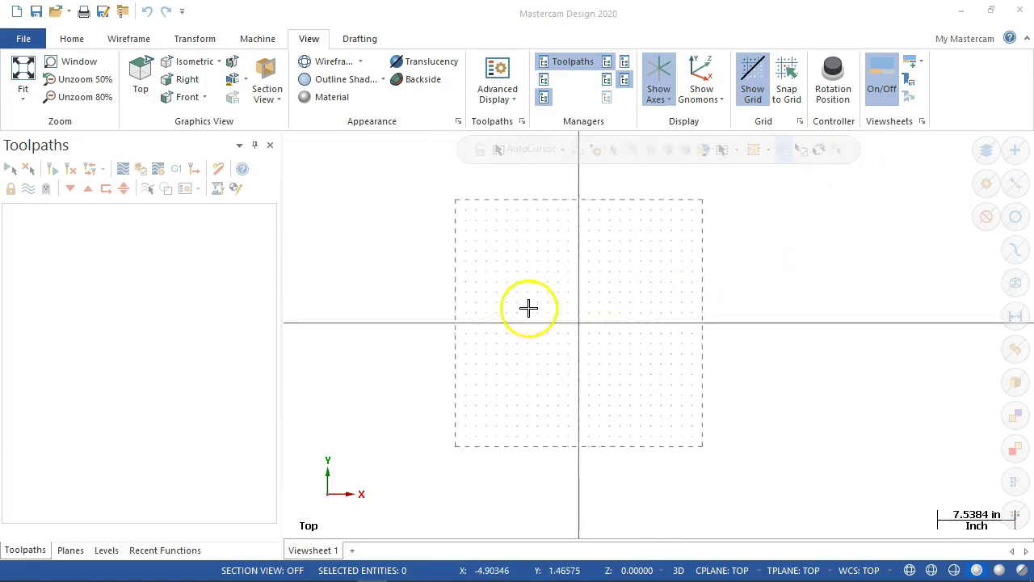
scroll(529, 307, up, 1)
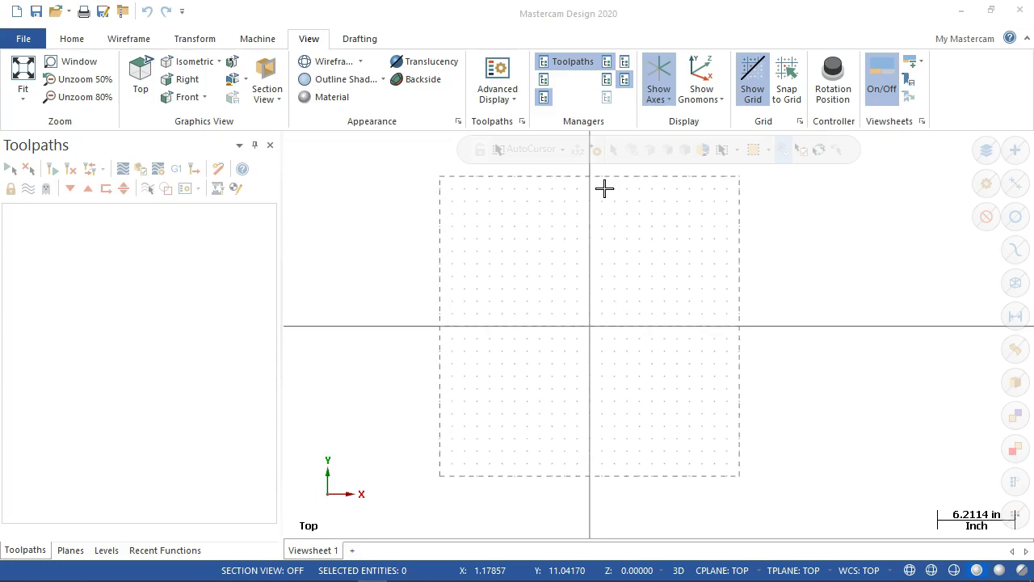
click(631, 277)
click(564, 397)
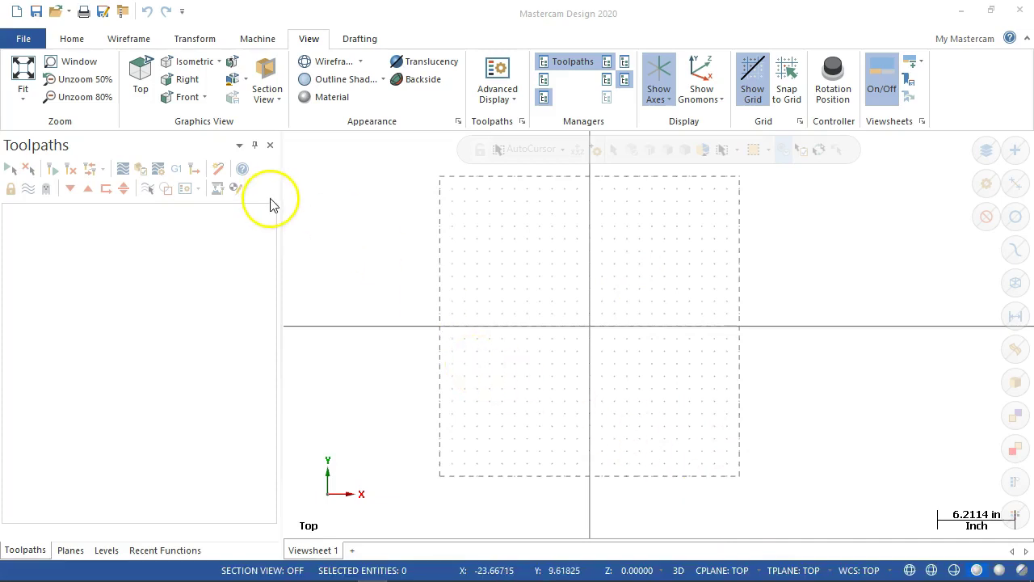
Add MILL DEFAULT.MCAM-MMD from the CNC_Machines directory to the mill machine definition list
click(252, 42)
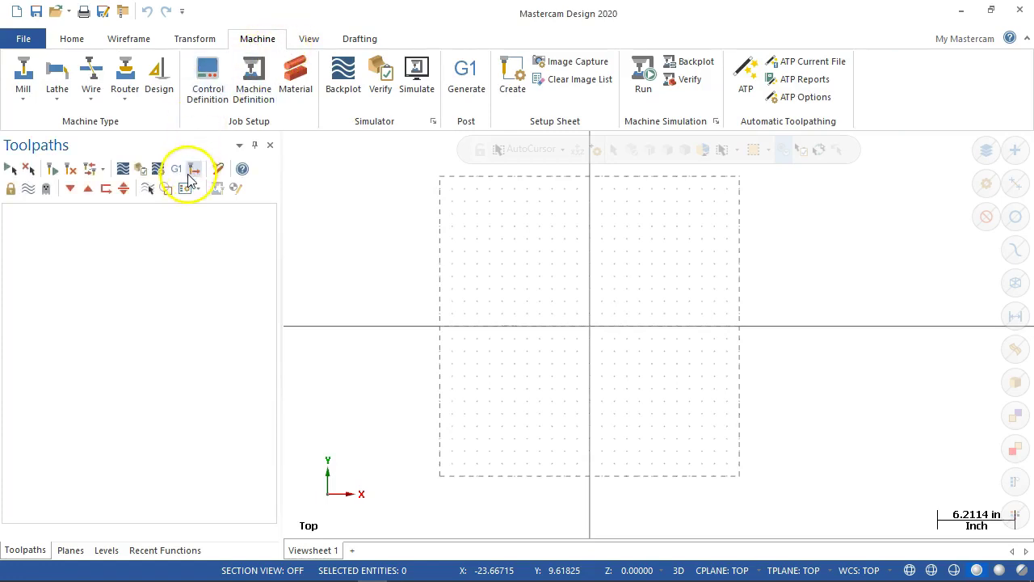
click(21, 100)
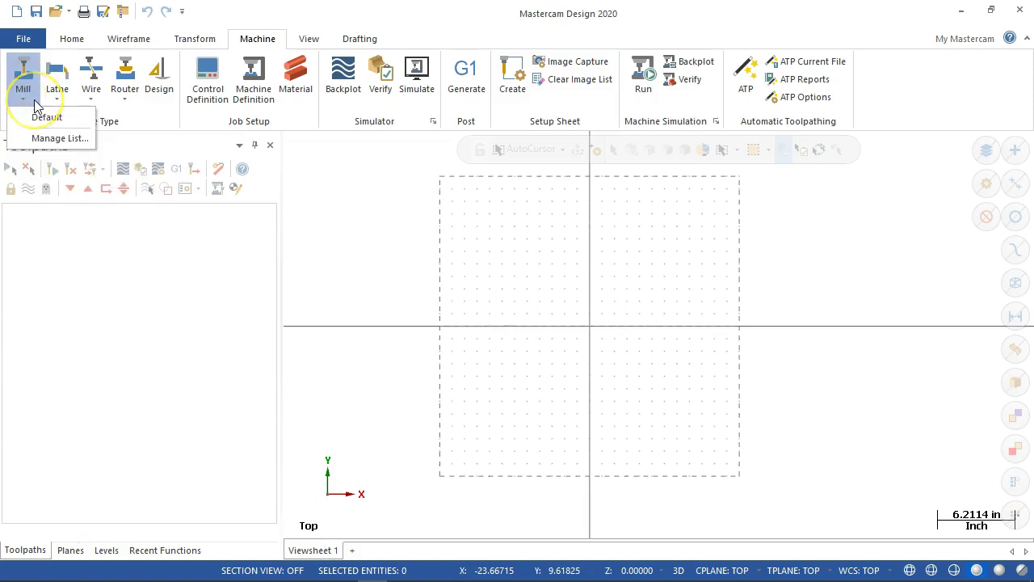
click(37, 137)
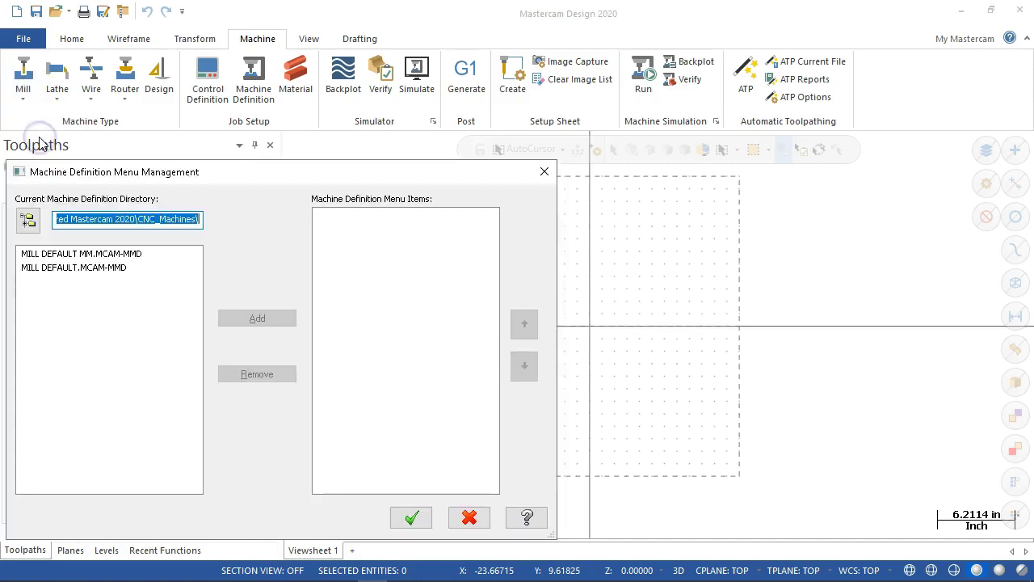
drag(312, 173, 514, 63)
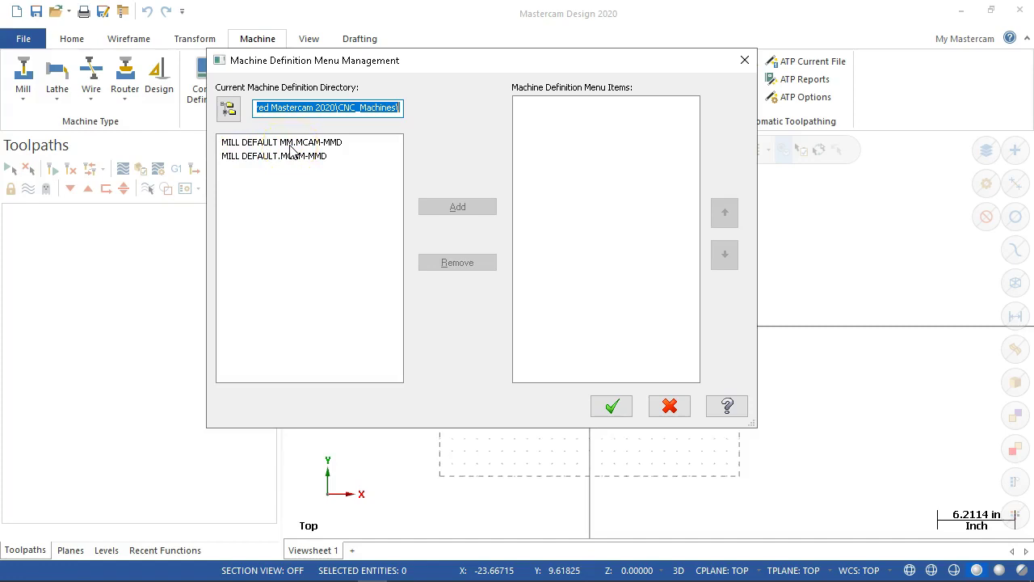
click(259, 156)
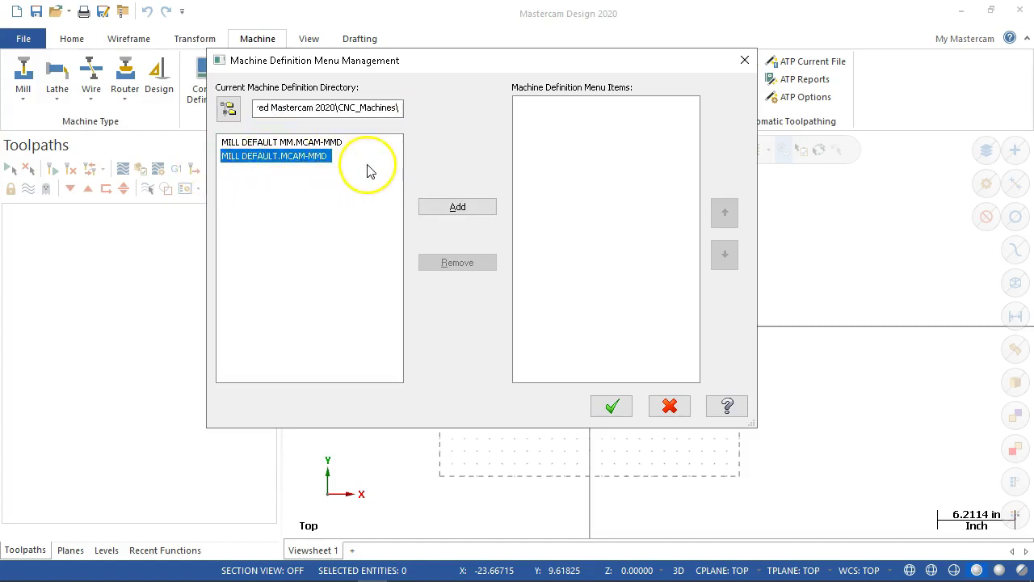
click(442, 209)
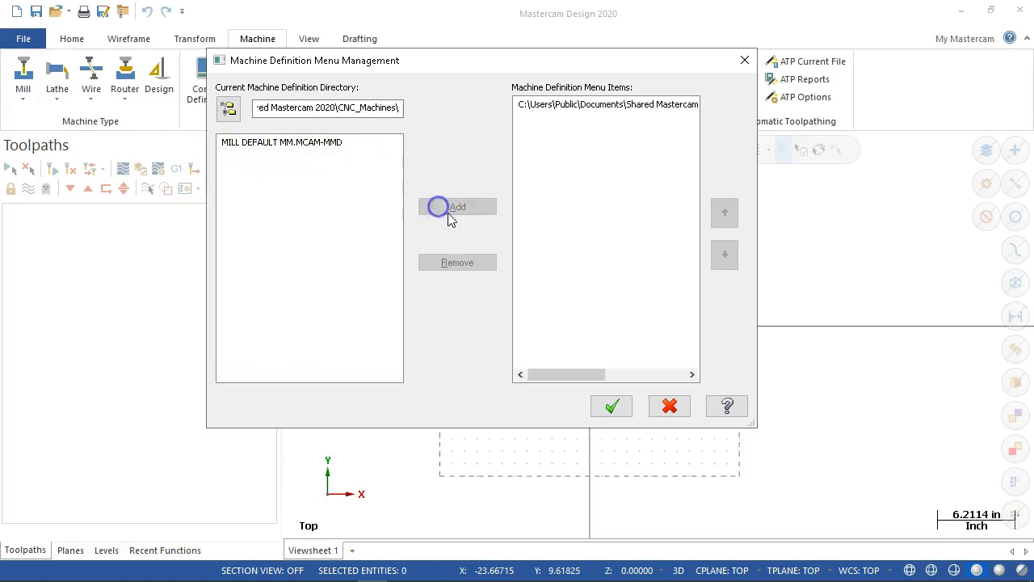
click(613, 406)
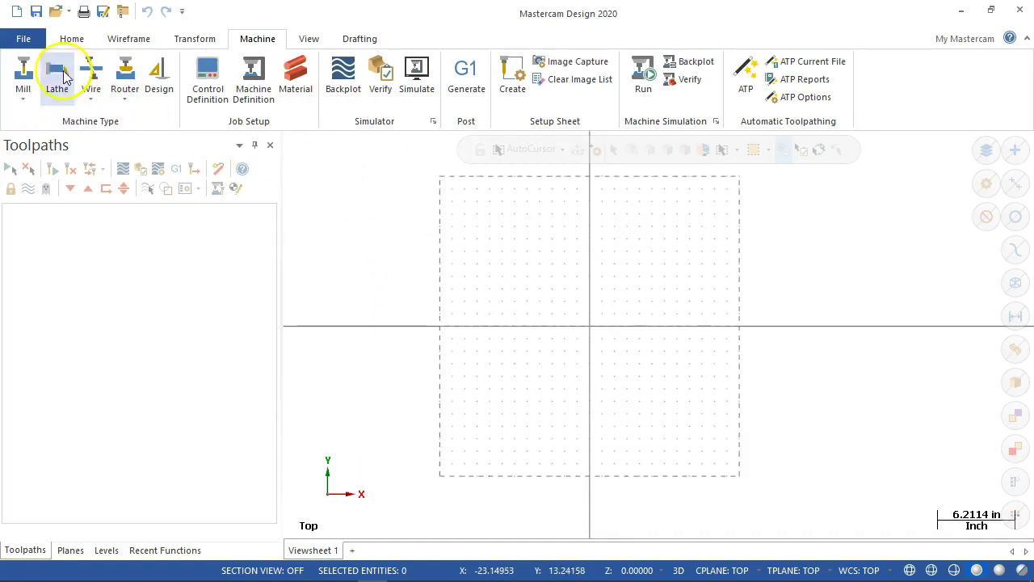
Select MILL DEFAULT.MCAM-MMD as the mill machine for the part and open the Tool Manager
click(21, 97)
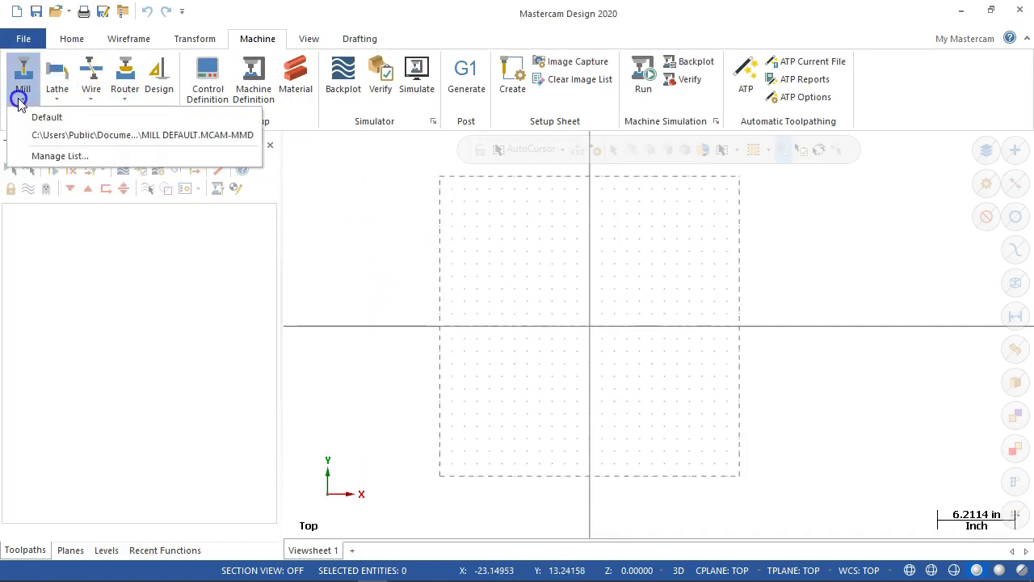
click(62, 135)
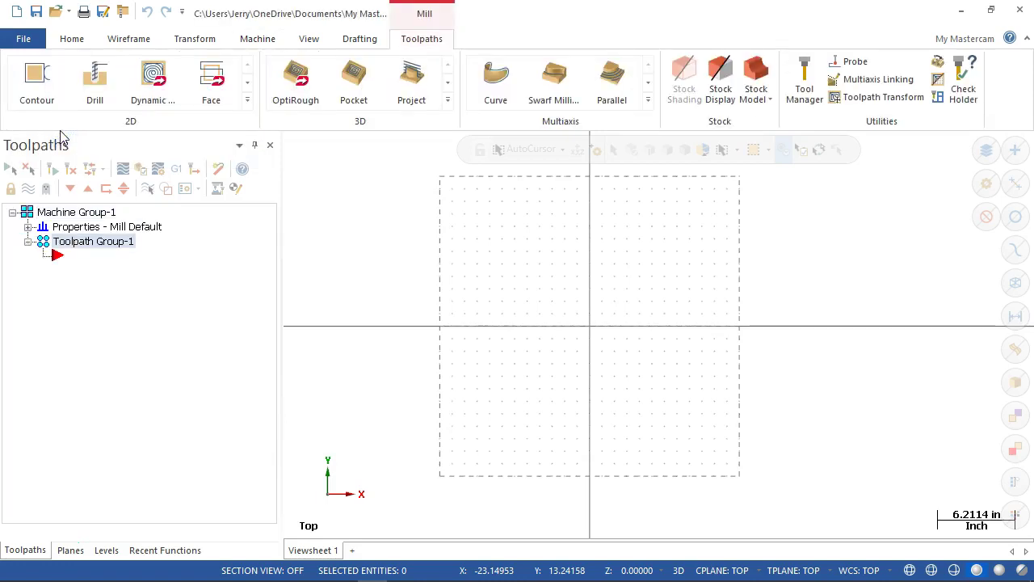
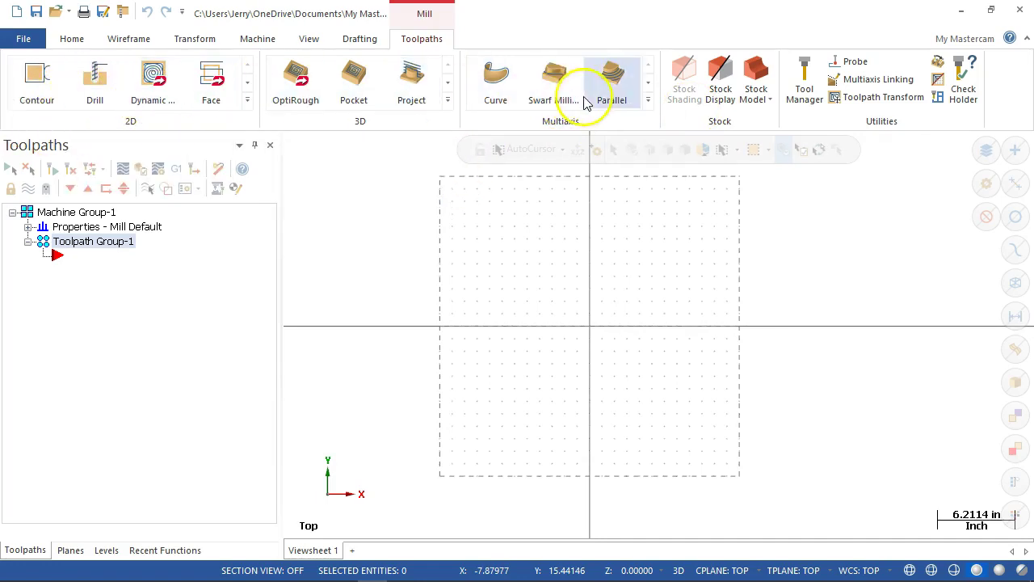
click(804, 86)
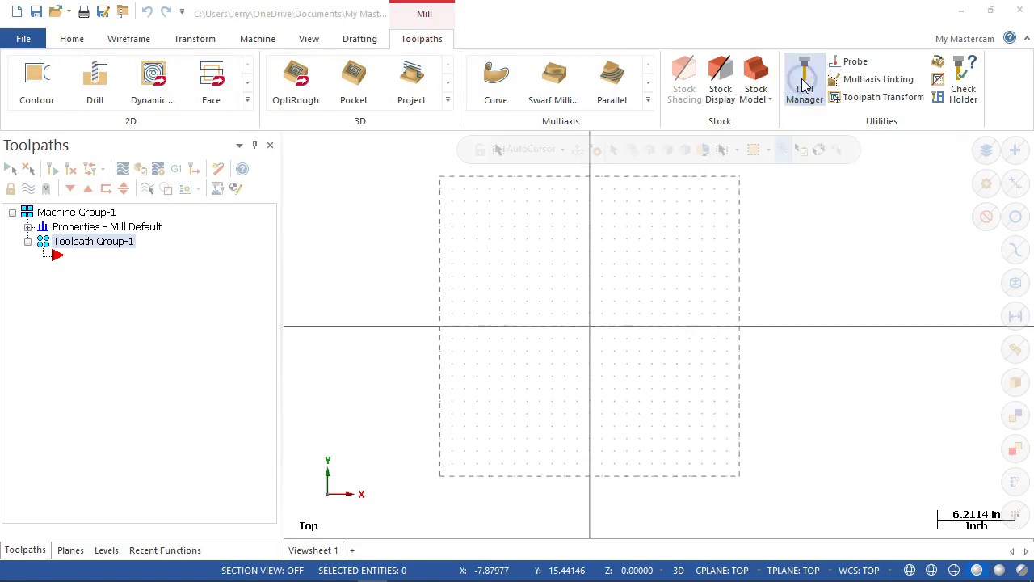
drag(452, 175, 538, 33)
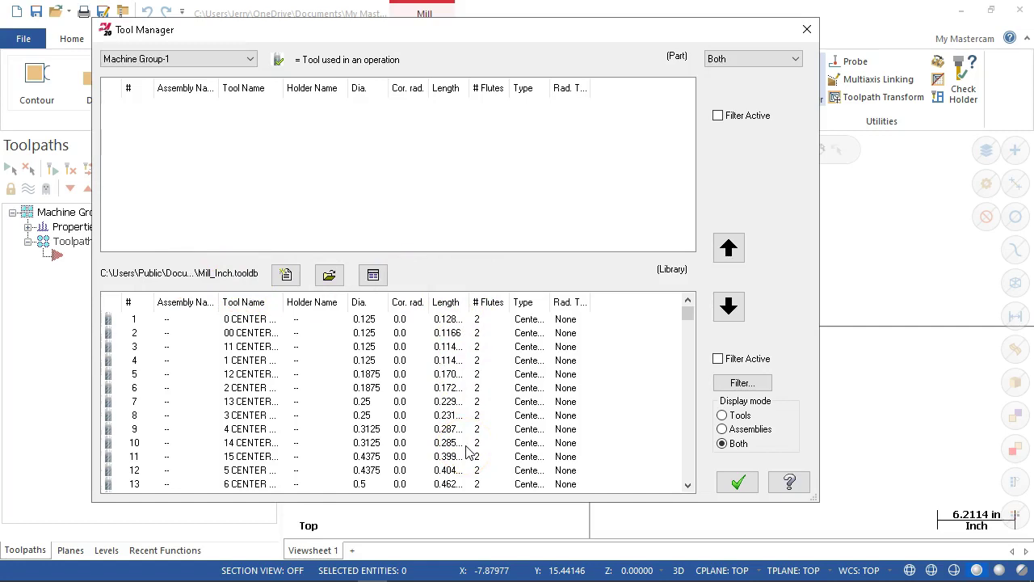
drag(493, 426, 323, 127)
drag(323, 129, 397, 177)
click(586, 248)
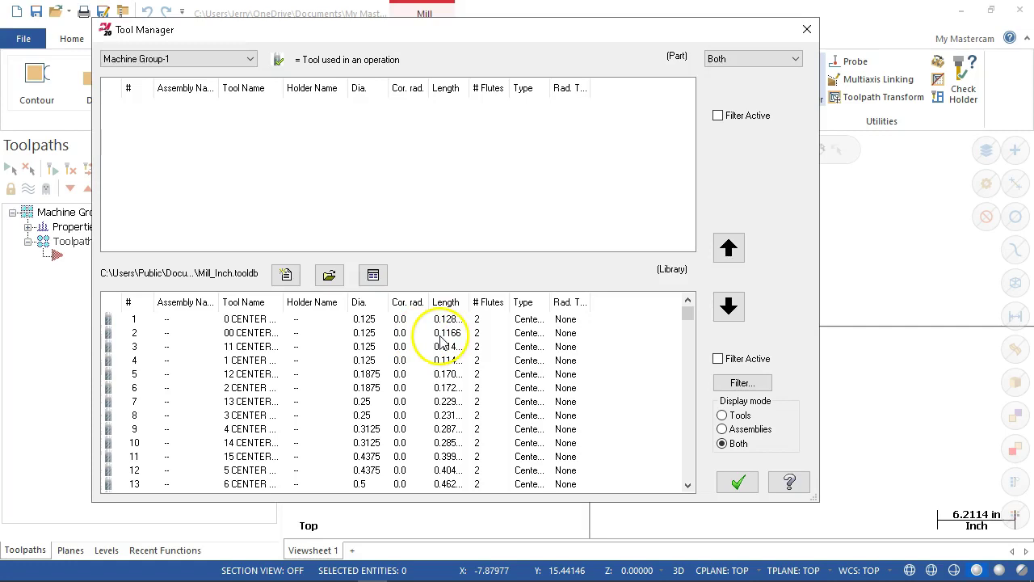
Restrict the Mill_Inch library's tool list filter to flat endmills only and activate the filter
scroll(267, 356, down, 5)
scroll(266, 356, down, 11)
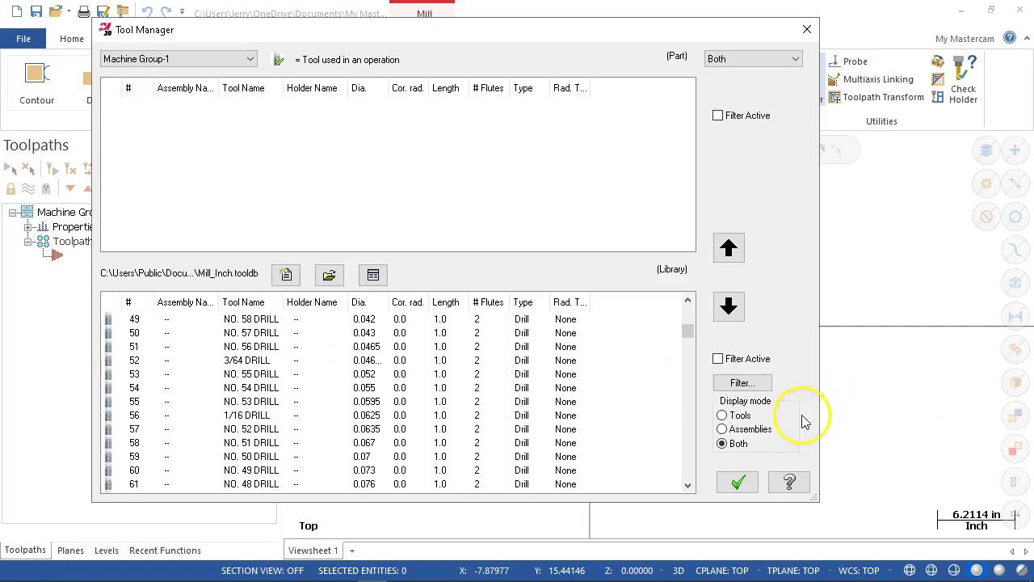
click(740, 385)
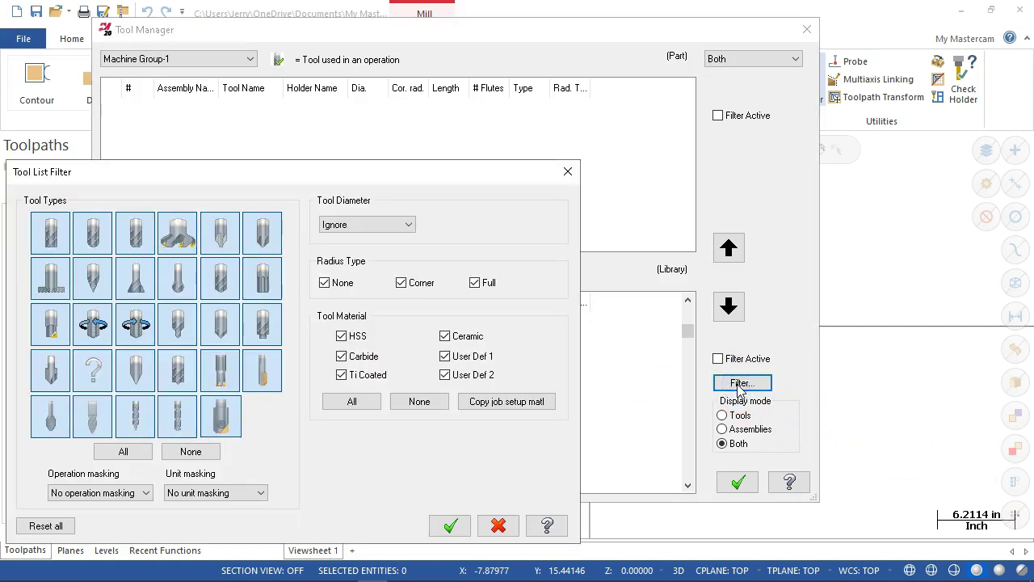
drag(326, 179, 542, 77)
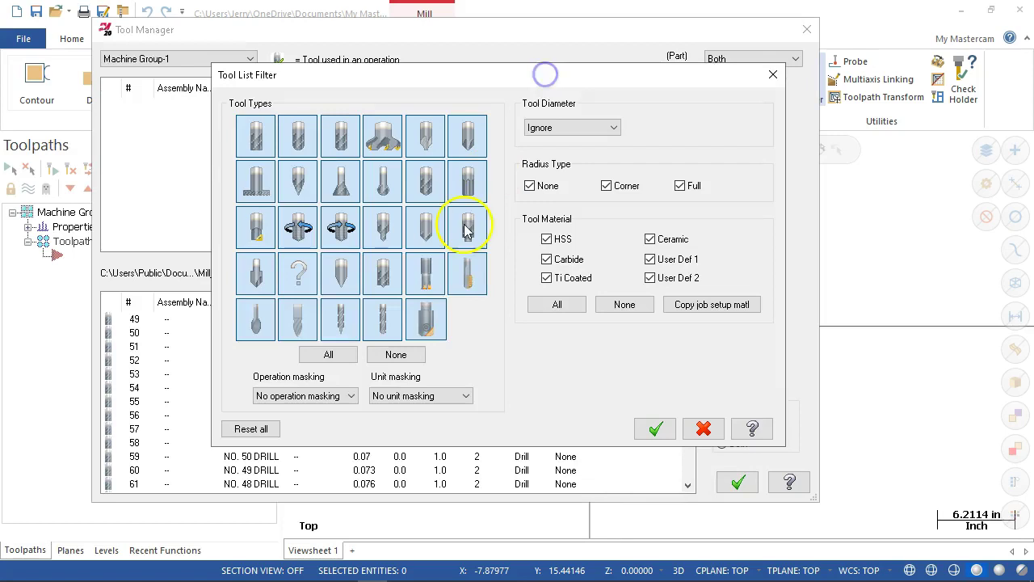
click(396, 355)
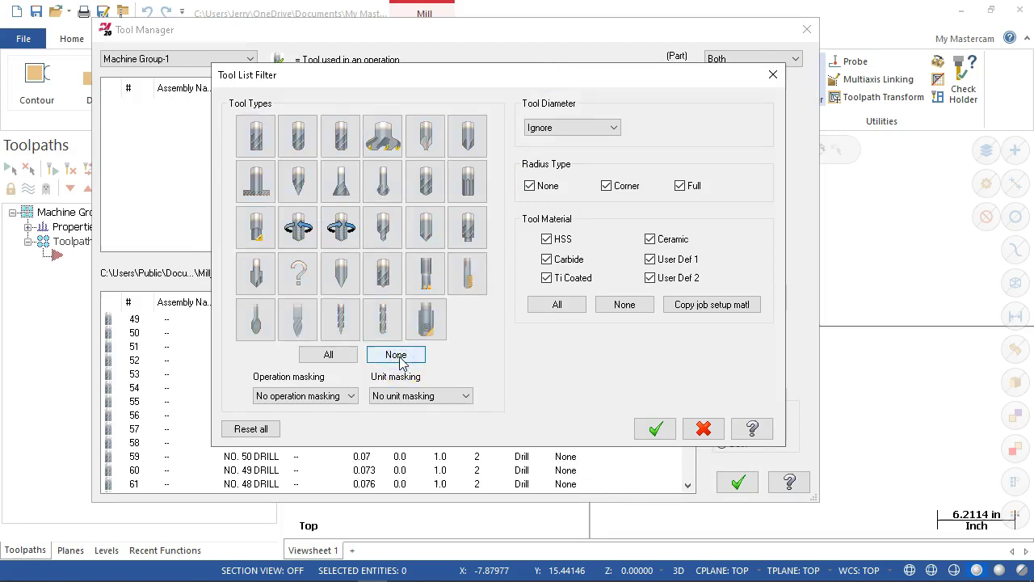
click(257, 144)
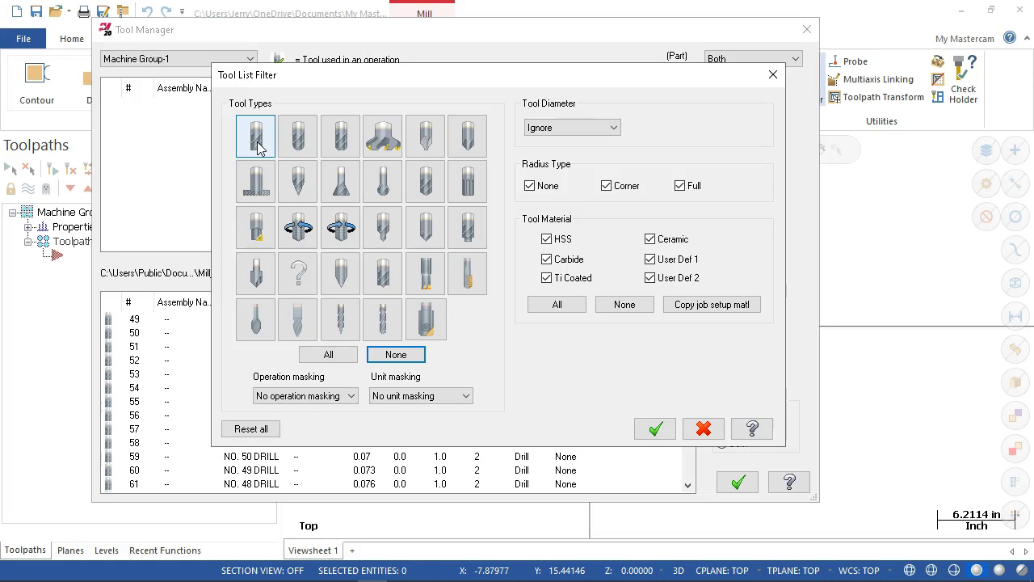
click(257, 142)
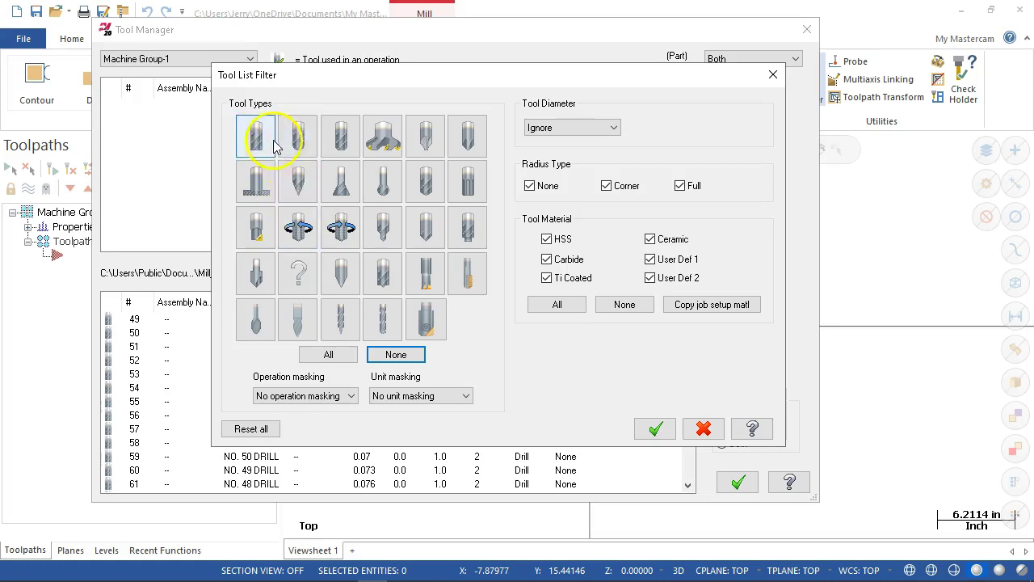
click(656, 431)
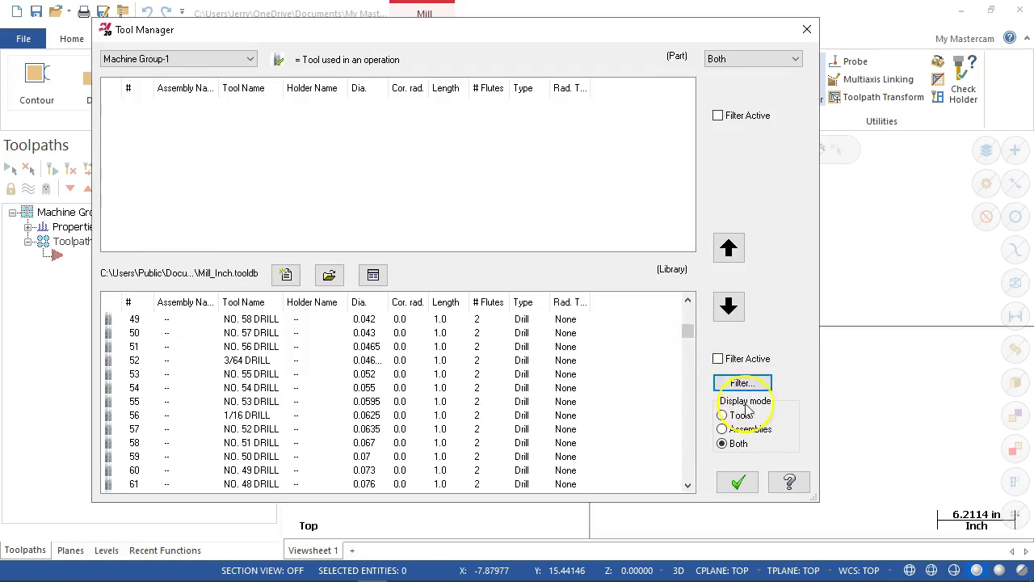
click(718, 361)
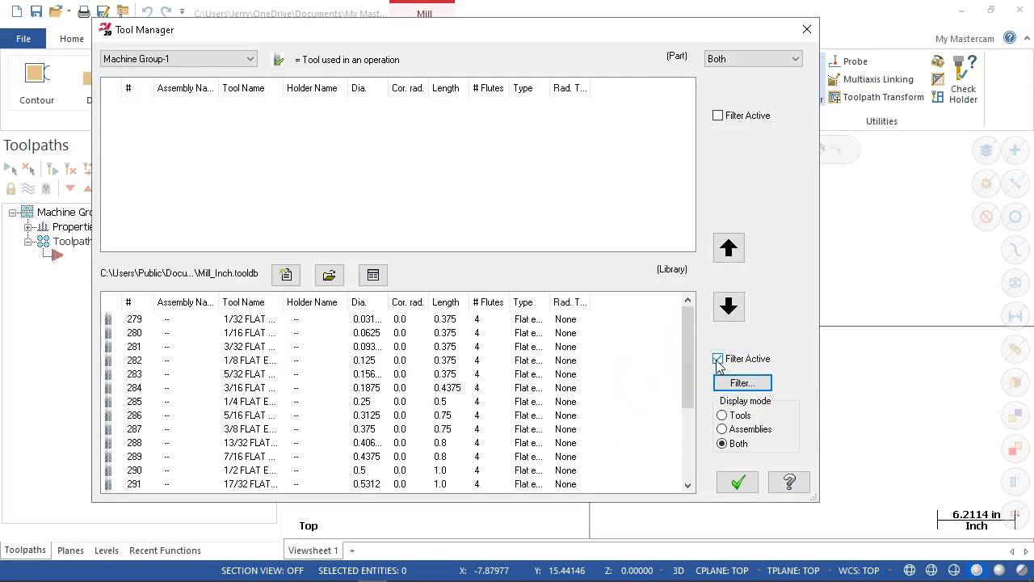
click(717, 361)
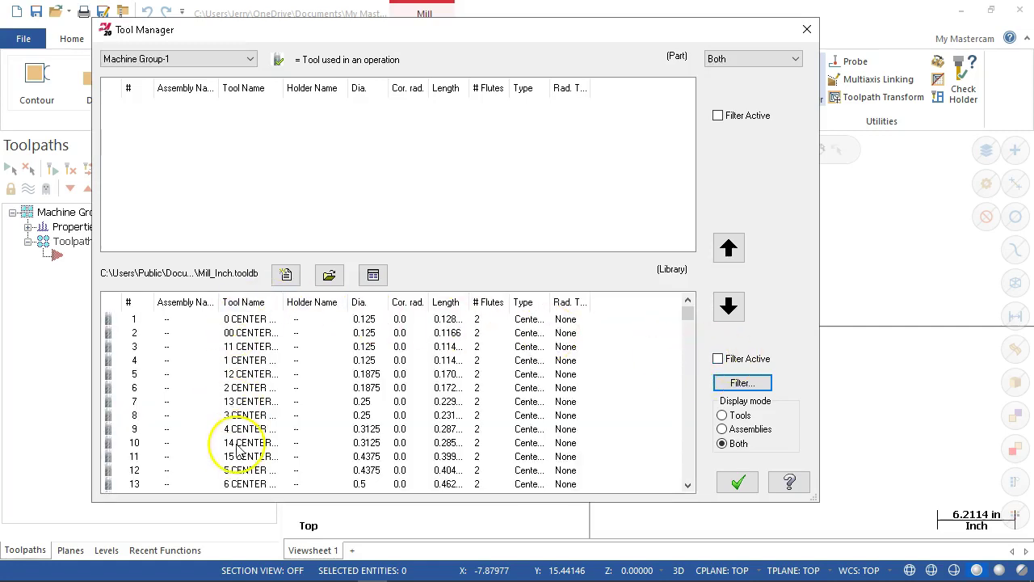
click(717, 359)
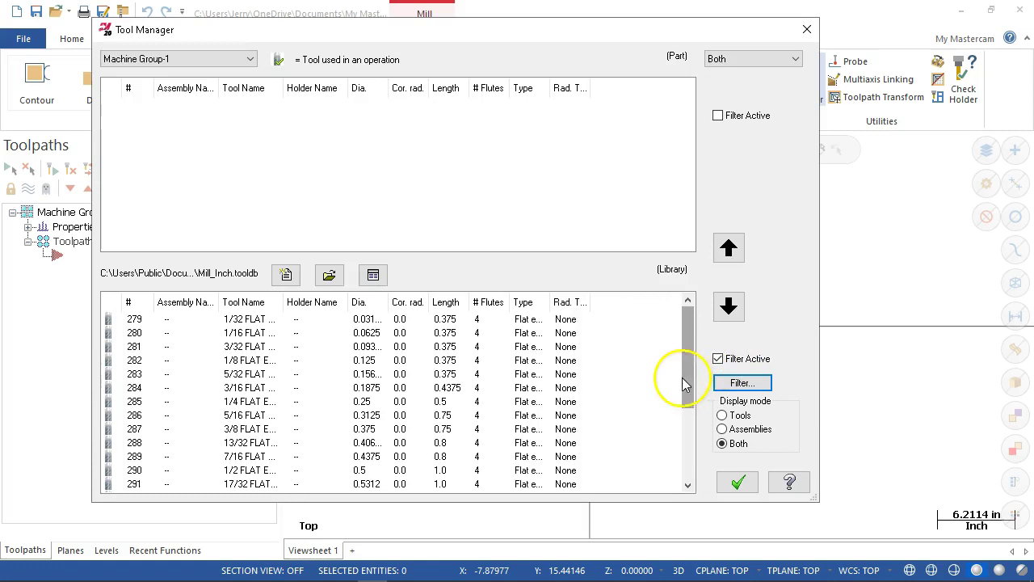
Copy the 1/2 flat endmill, tool 290, from the library to Machine Group-1
drag(688, 360, 687, 383)
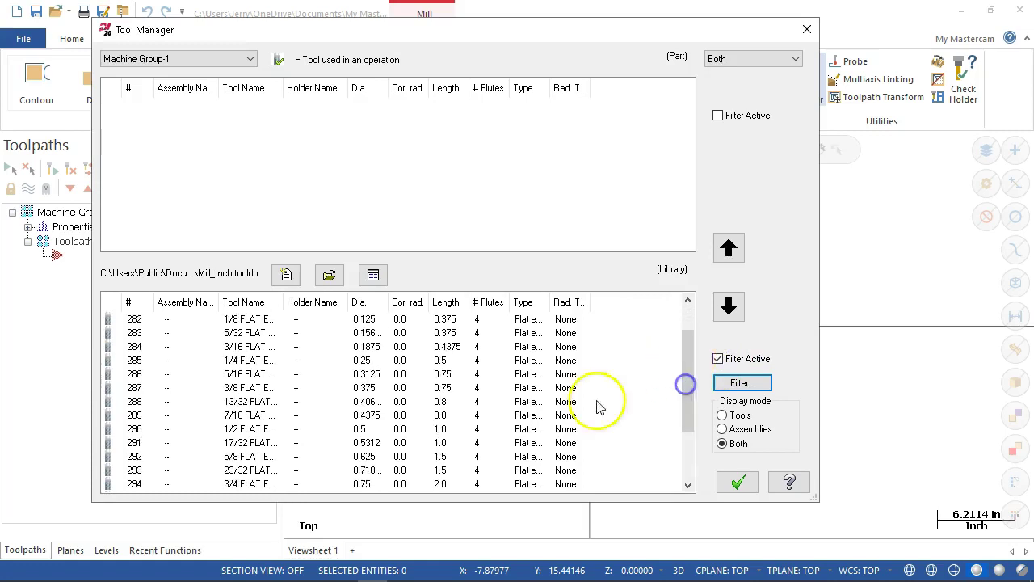
click(246, 428)
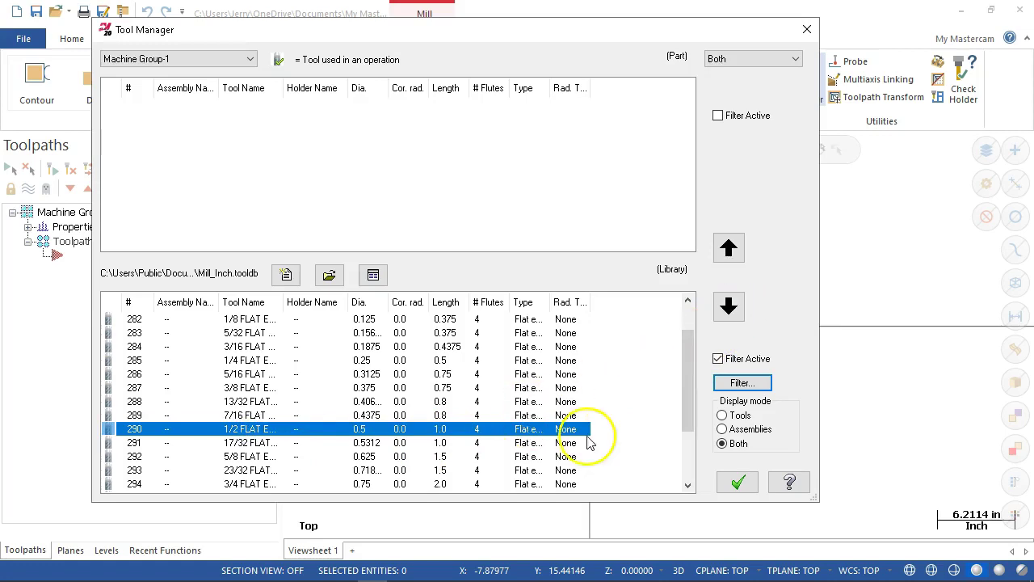
click(739, 257)
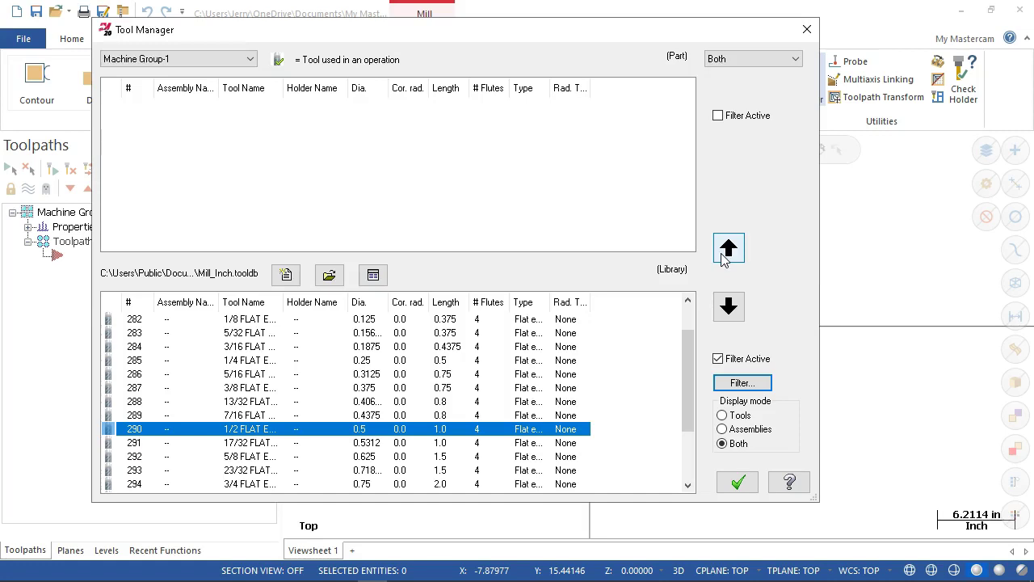
click(725, 252)
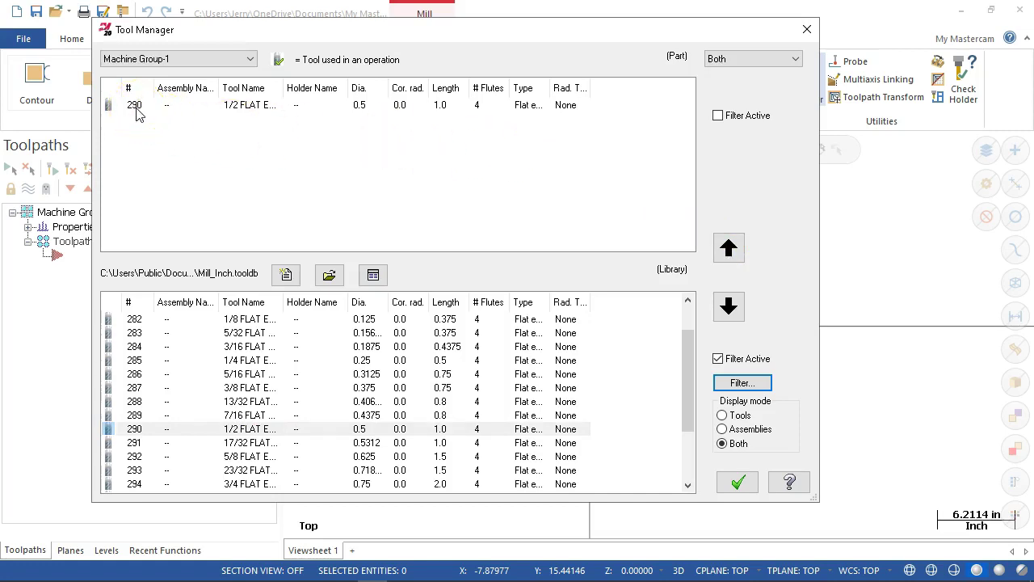
click(139, 110)
click(177, 117)
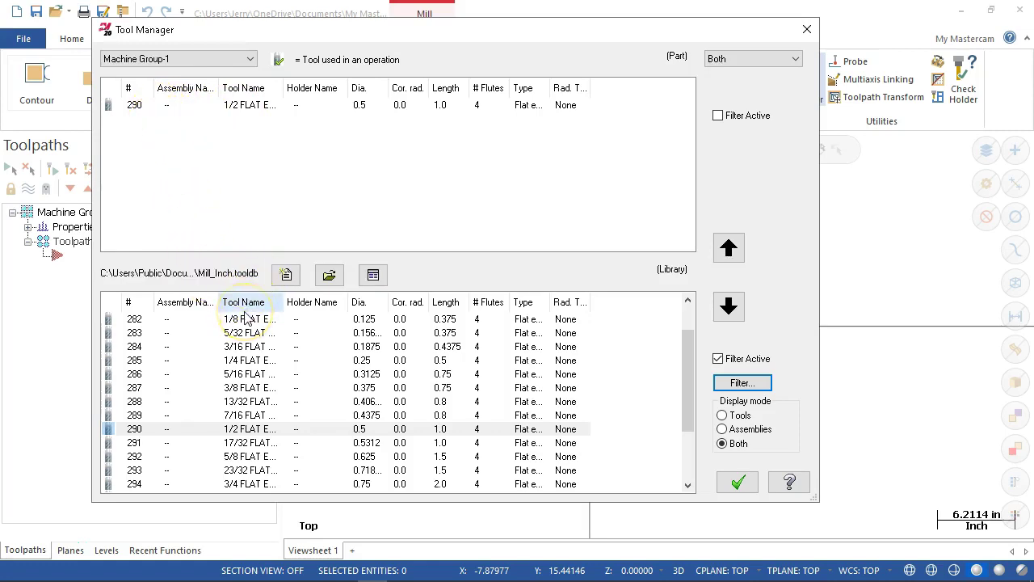
click(330, 380)
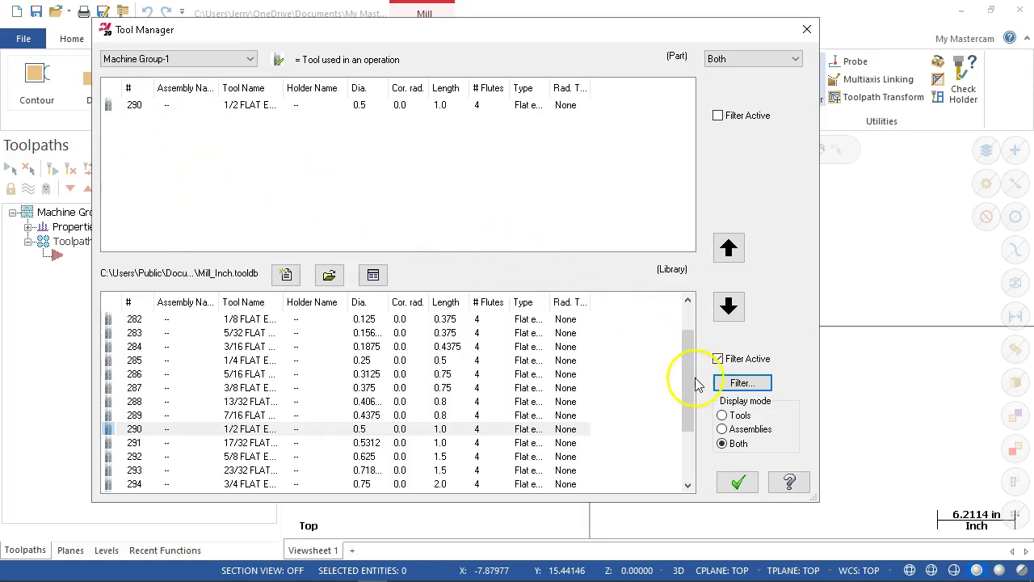
Copy the 3/8, 1/4, 3/16 and 1/8 flat endmills from the library to Machine Group-1
mouse_move(683, 392)
mouse_down()
mouse_move(677, 417)
mouse_move(684, 380)
mouse_up()
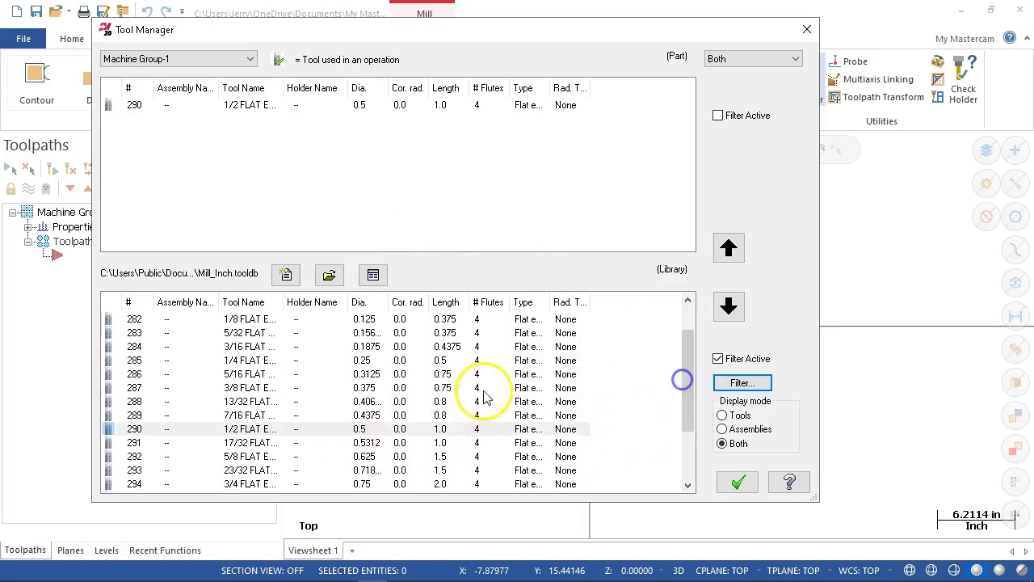
click(246, 390)
click(729, 248)
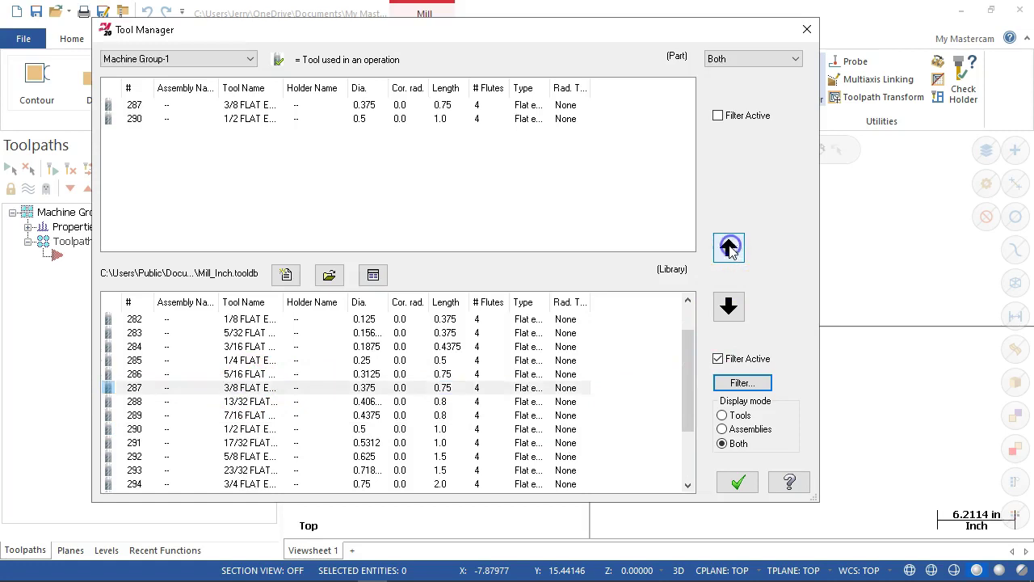
click(240, 361)
click(729, 244)
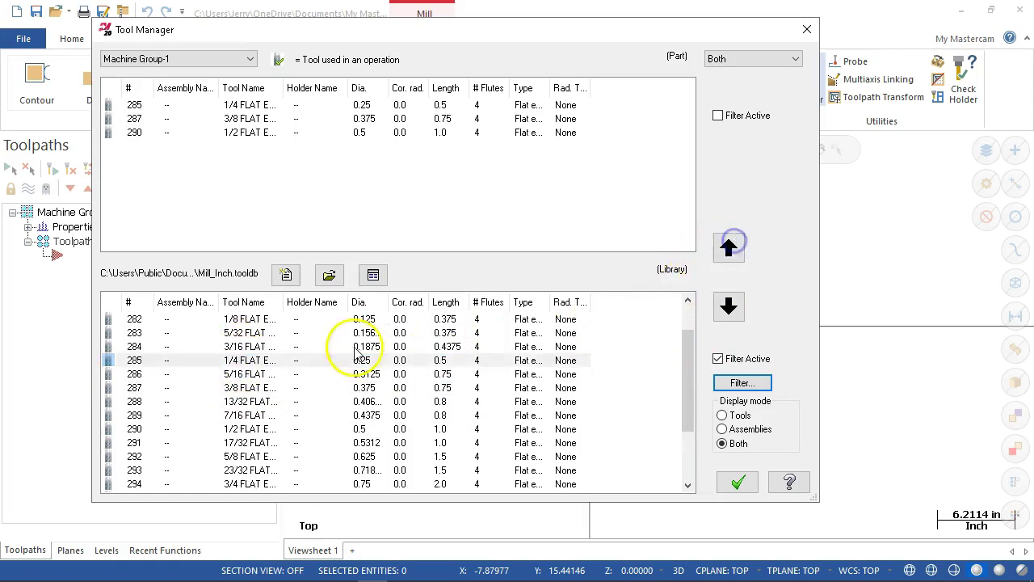
click(355, 349)
click(729, 248)
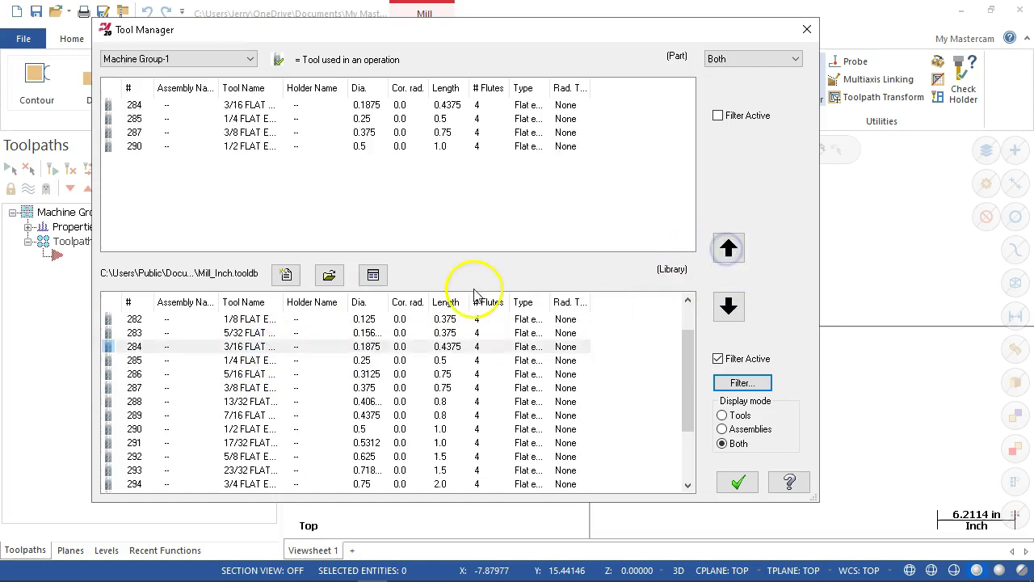
click(233, 319)
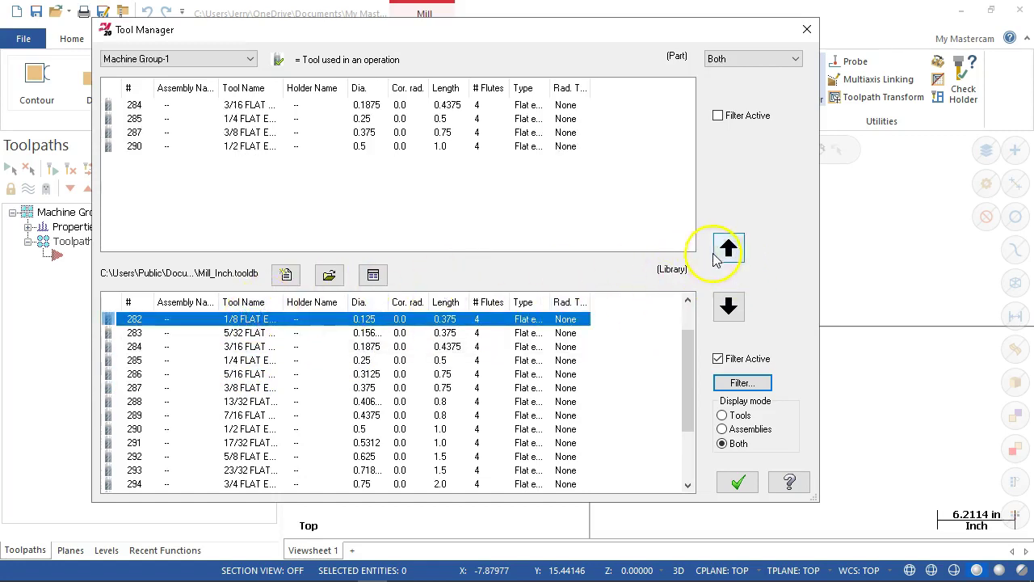
click(728, 251)
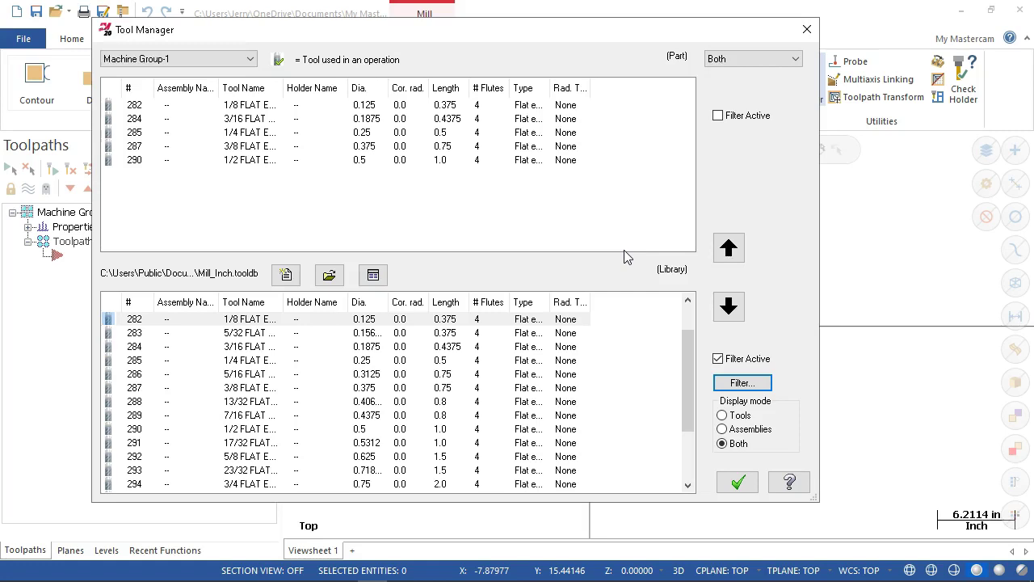
Change the library's tool list filter from flat endmills to face mills only
click(742, 384)
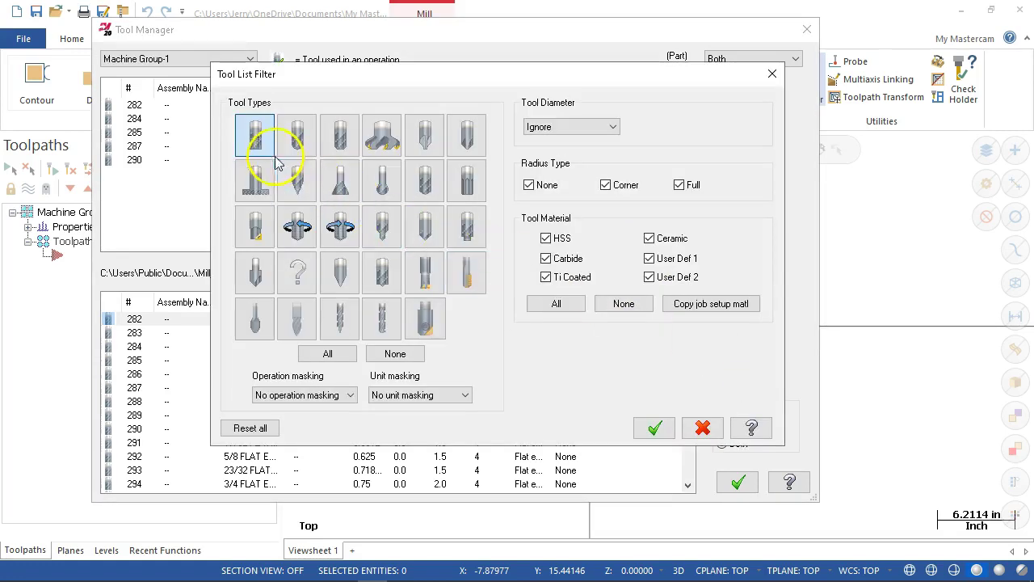
click(258, 139)
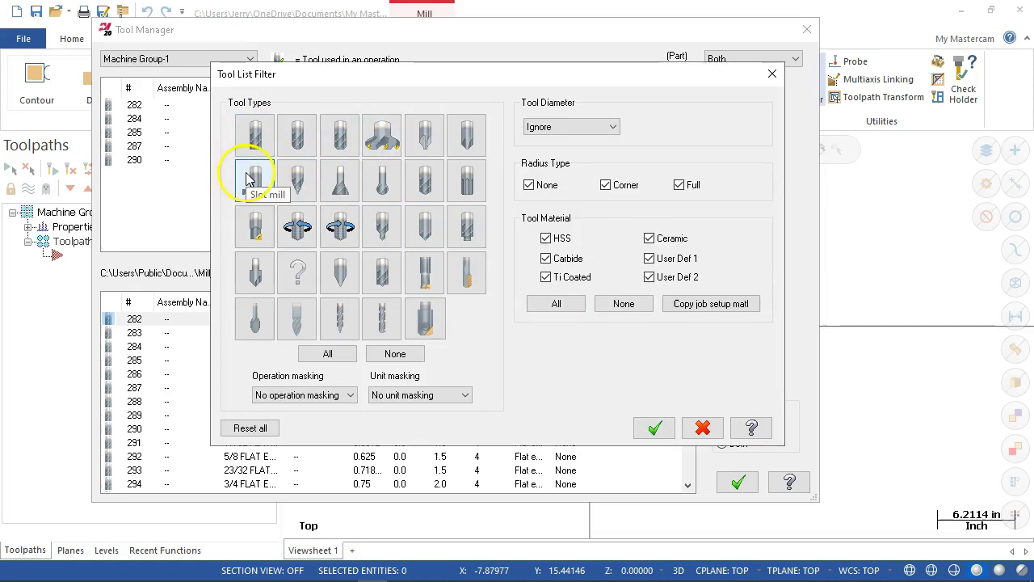
click(345, 129)
click(427, 129)
click(467, 132)
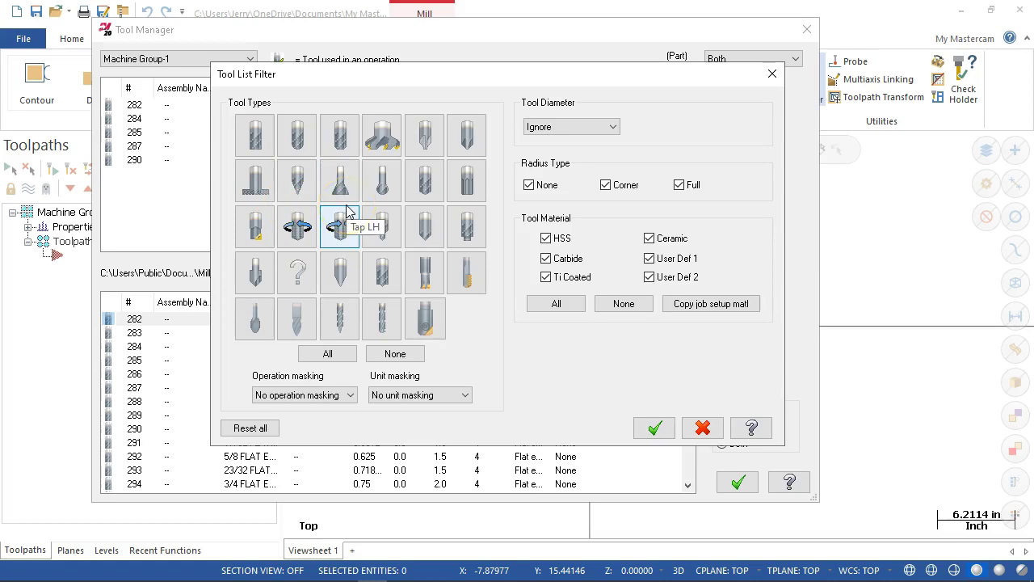
click(386, 139)
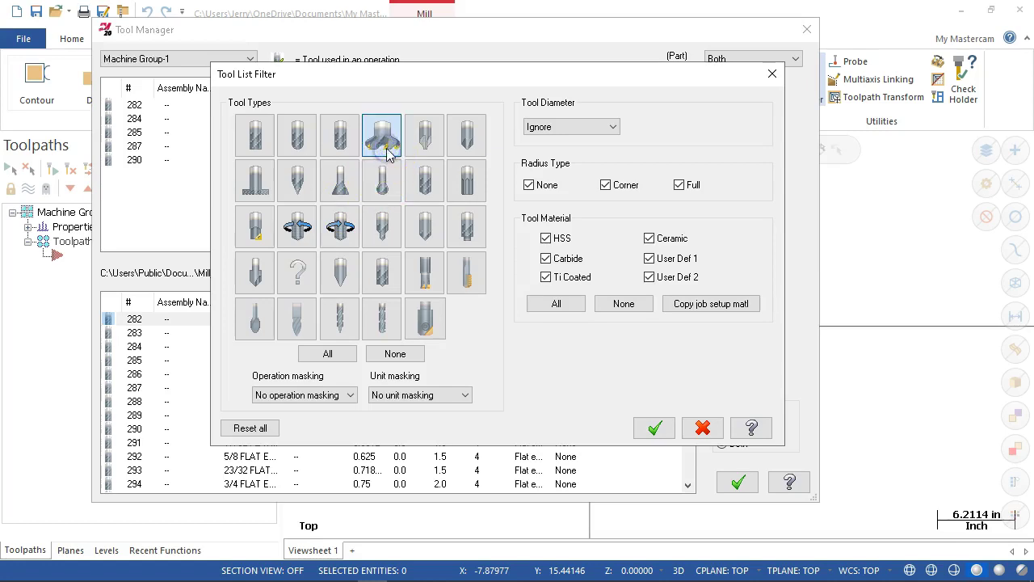
click(656, 429)
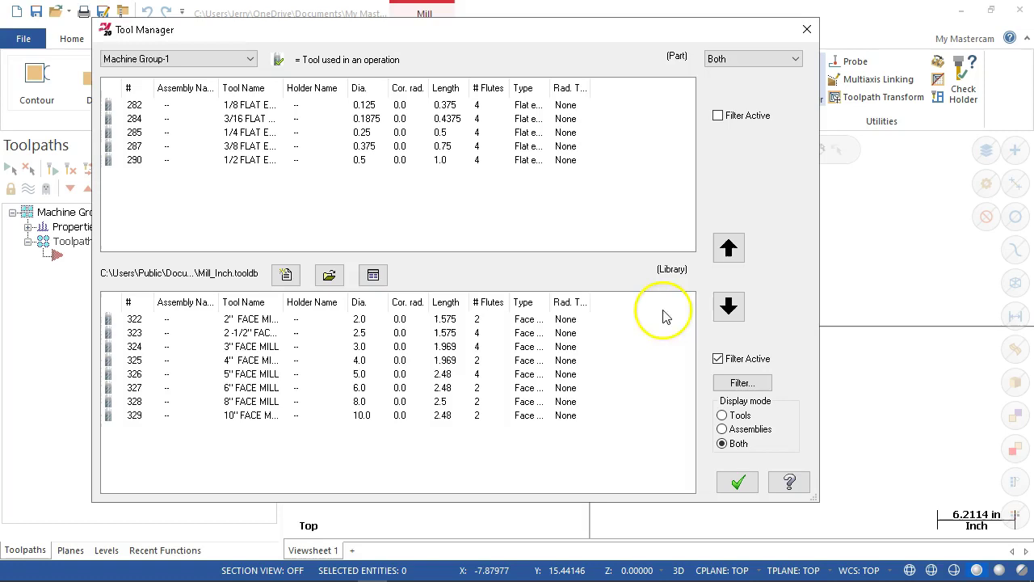
Copy the 3" face mill, tool 324, from the library to Machine Group-1
click(252, 347)
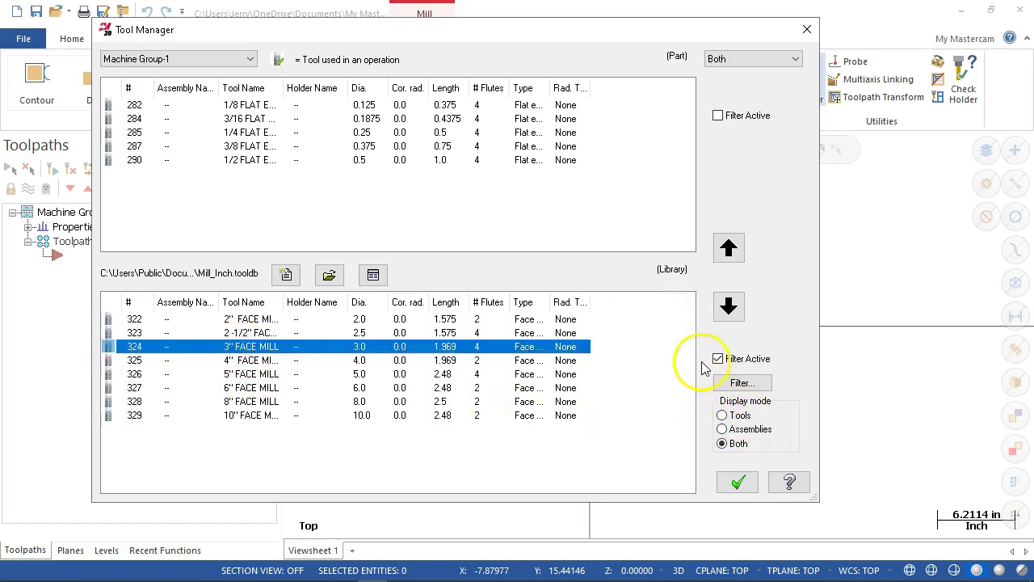
click(728, 252)
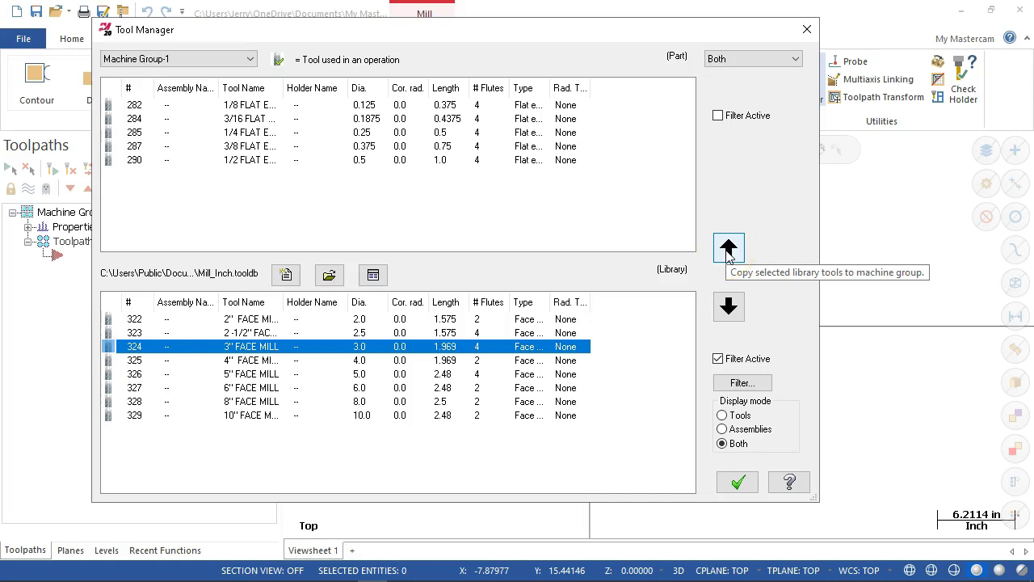
click(732, 253)
click(732, 252)
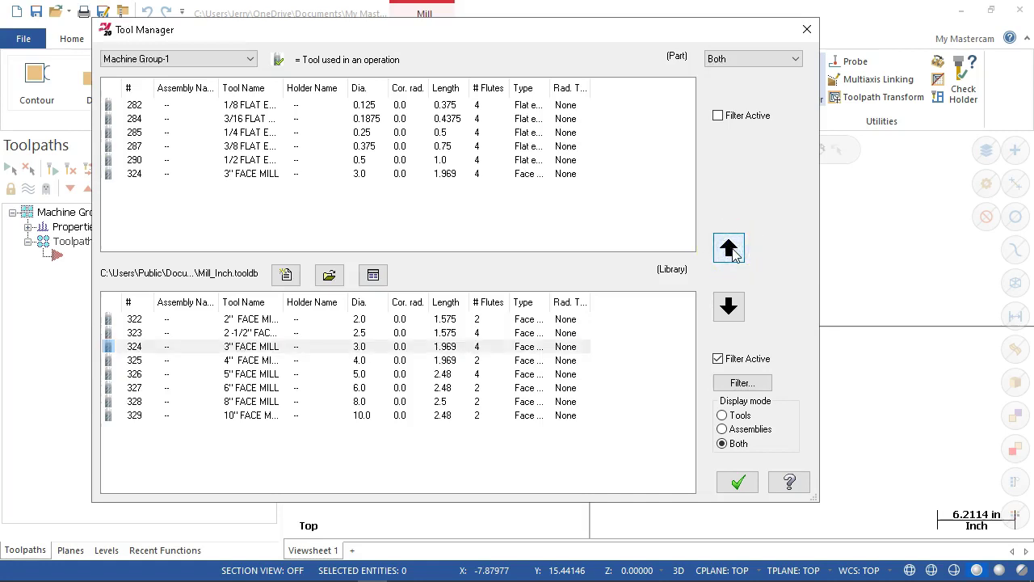
Filter the library to chamfer mills only and copy the 1/4 chamfer mill, tool 318, to Machine Group-1
click(718, 359)
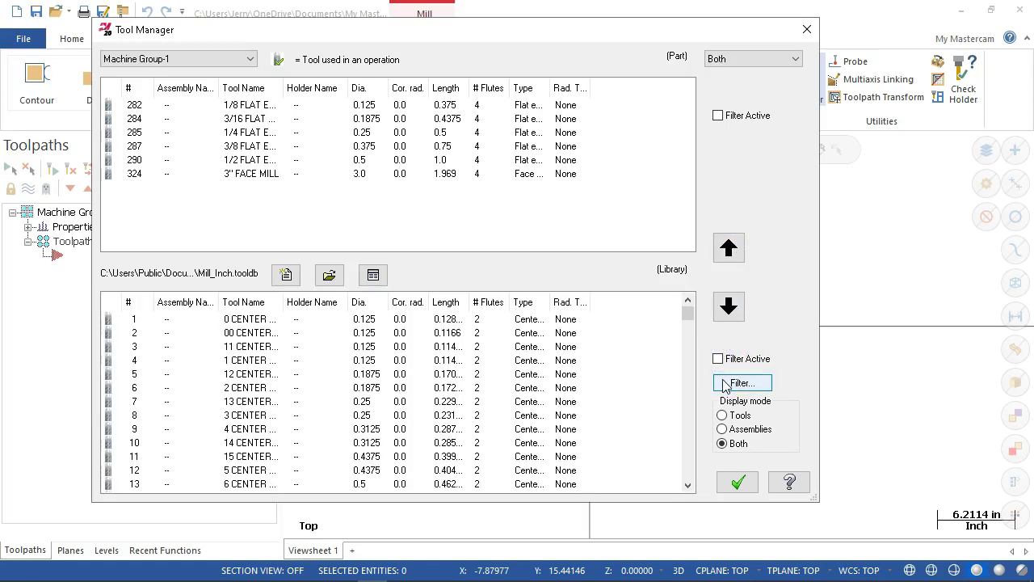
click(718, 358)
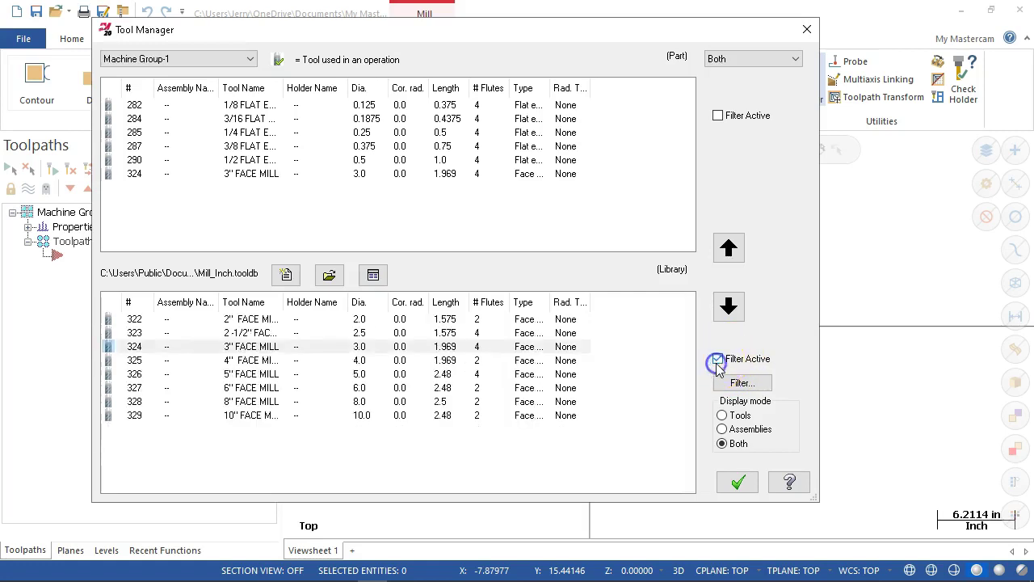
click(732, 385)
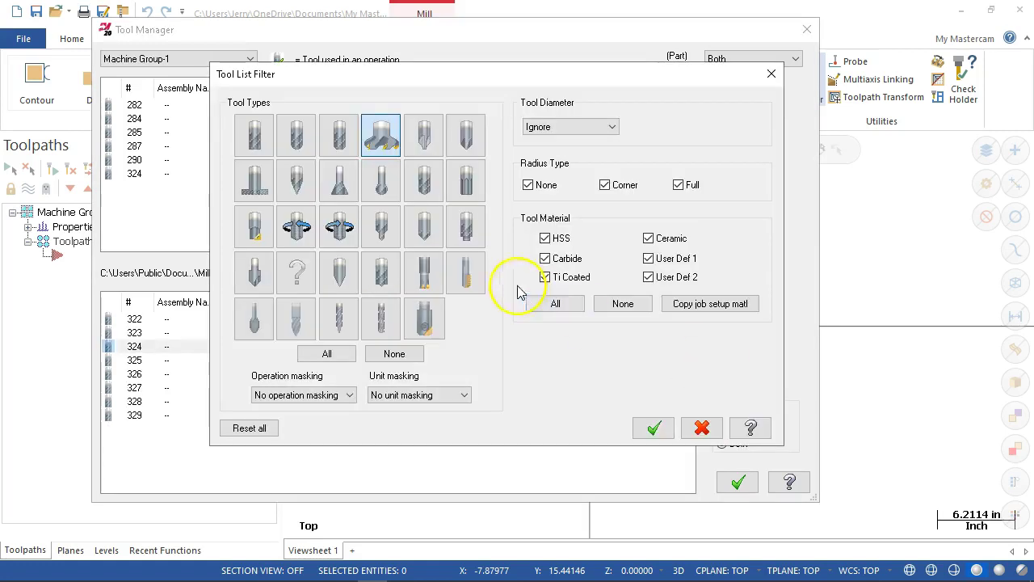
click(467, 139)
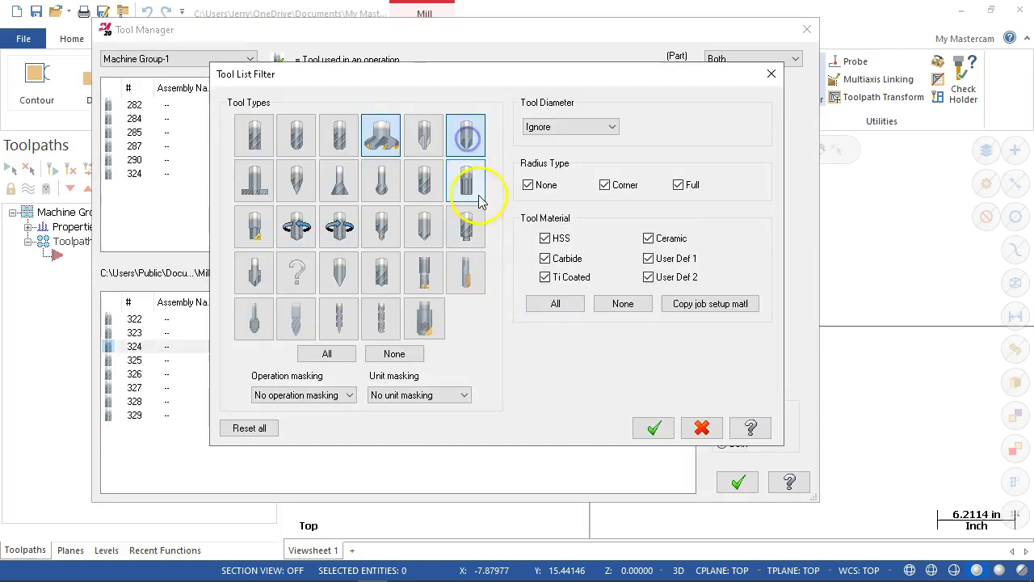
click(381, 135)
click(654, 427)
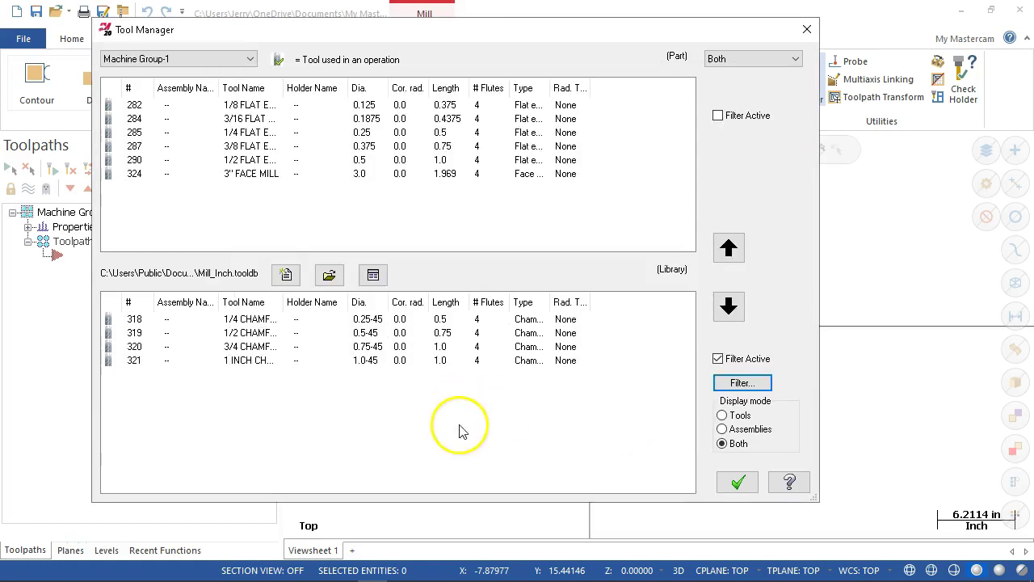
click(250, 322)
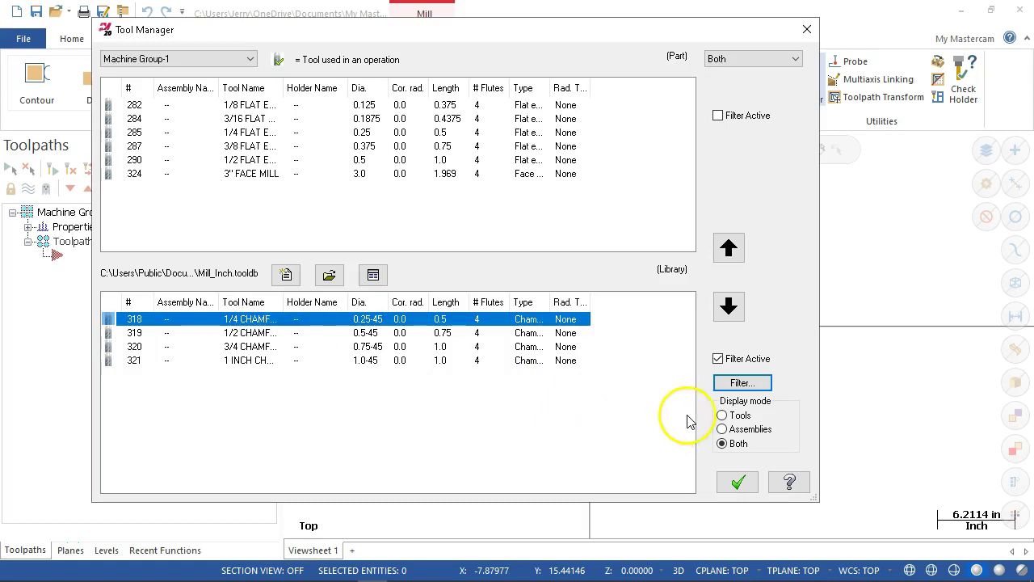
click(729, 250)
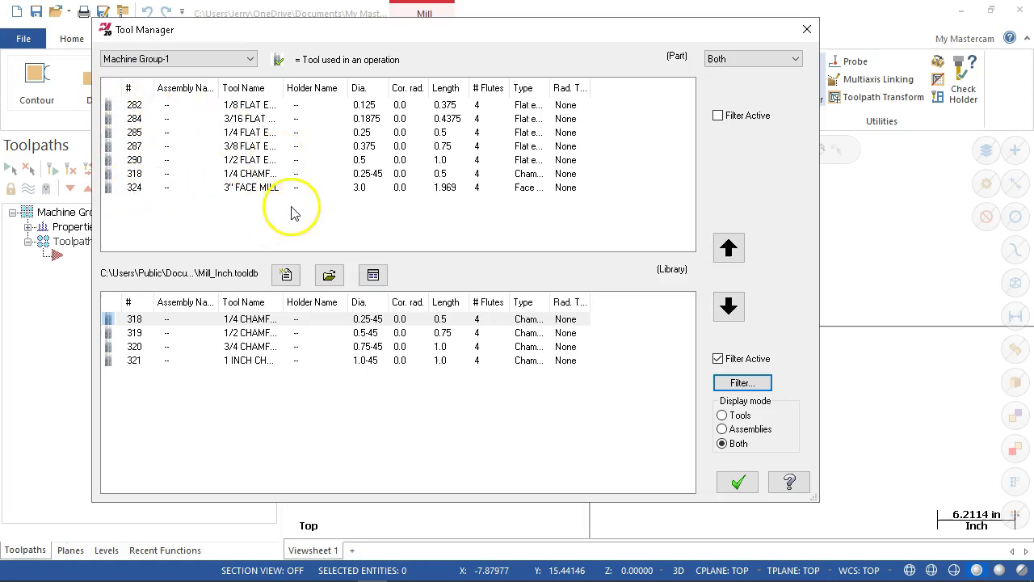
Edit Machine Group-1's 1/2 flat endmill to use tool number 1 with length and diameter offsets of 1
click(240, 160)
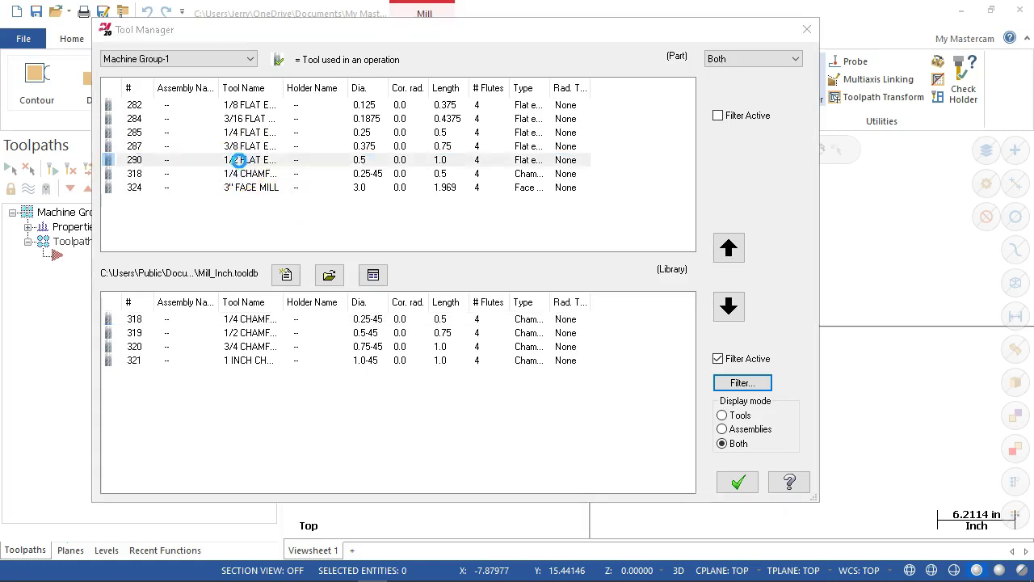
double_click(239, 160)
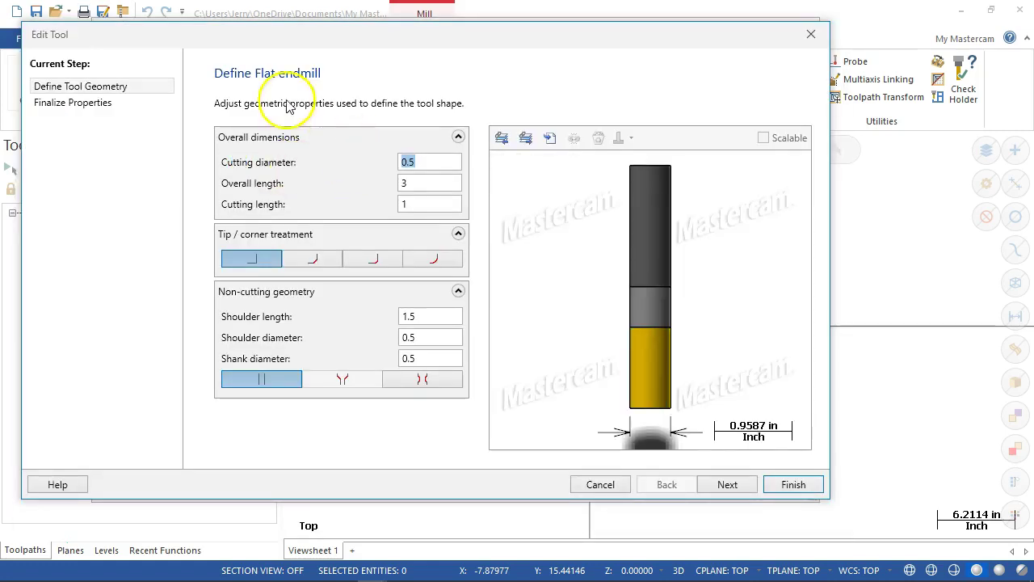
click(115, 105)
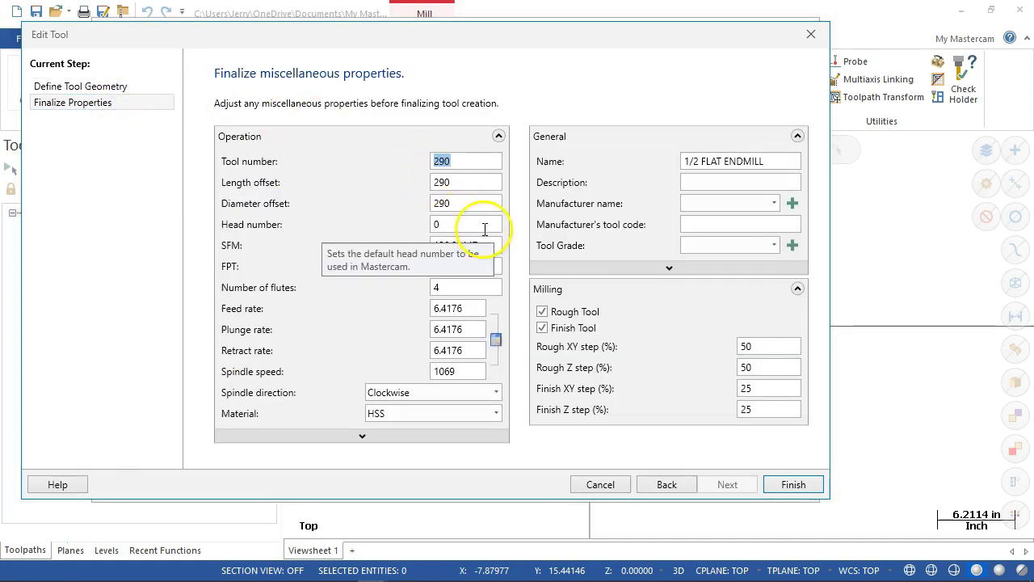
text(1)
key(Tab)
key(Tab)
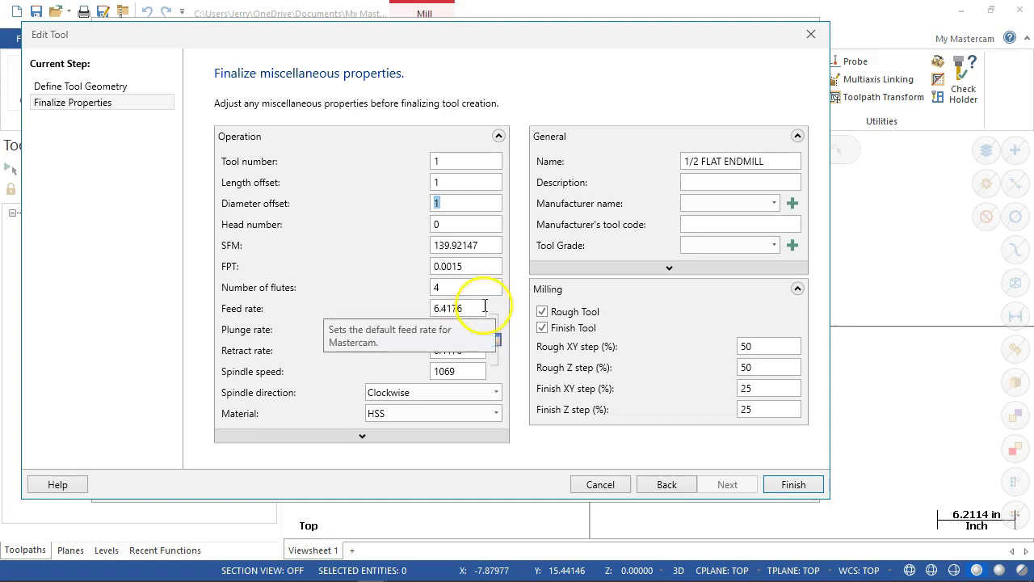
Set the 1/2 flat endmill's spindle speed to 4000
drag(464, 373, 413, 380)
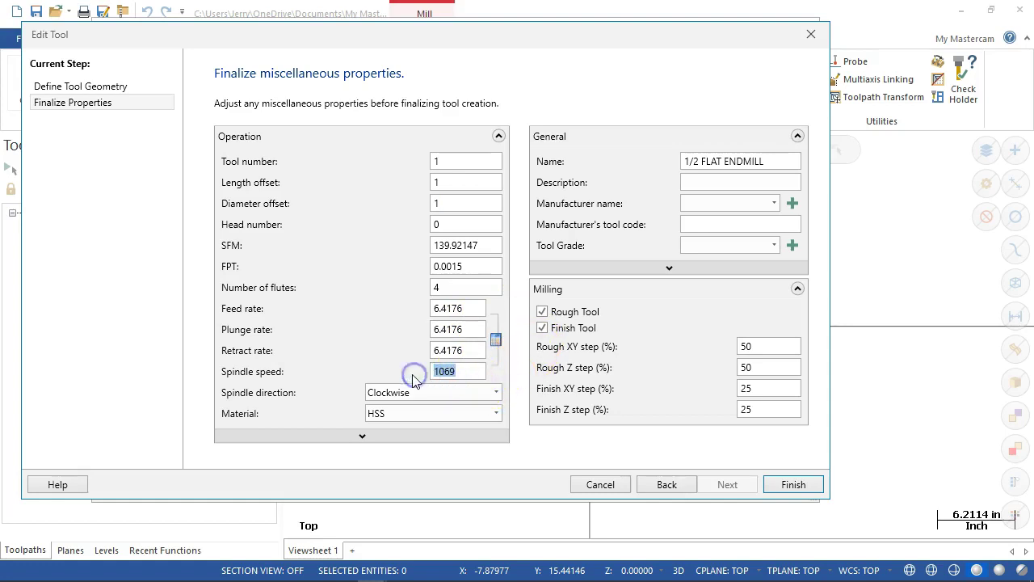
text(4000)
key(Tab)
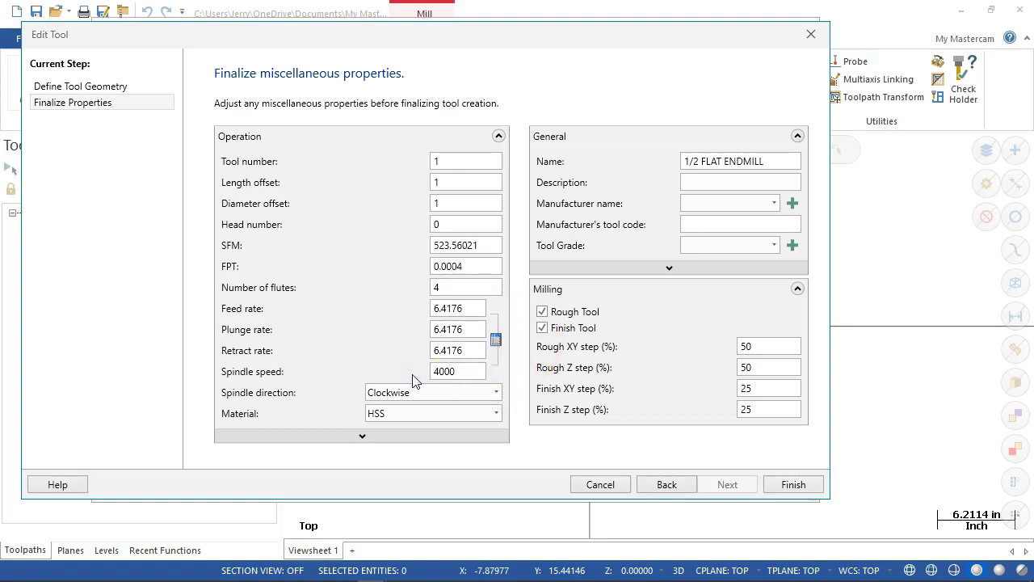
Set the 1/2 flat endmill's feed rate, plunge rate and retract rate each to 12
double_click(468, 312)
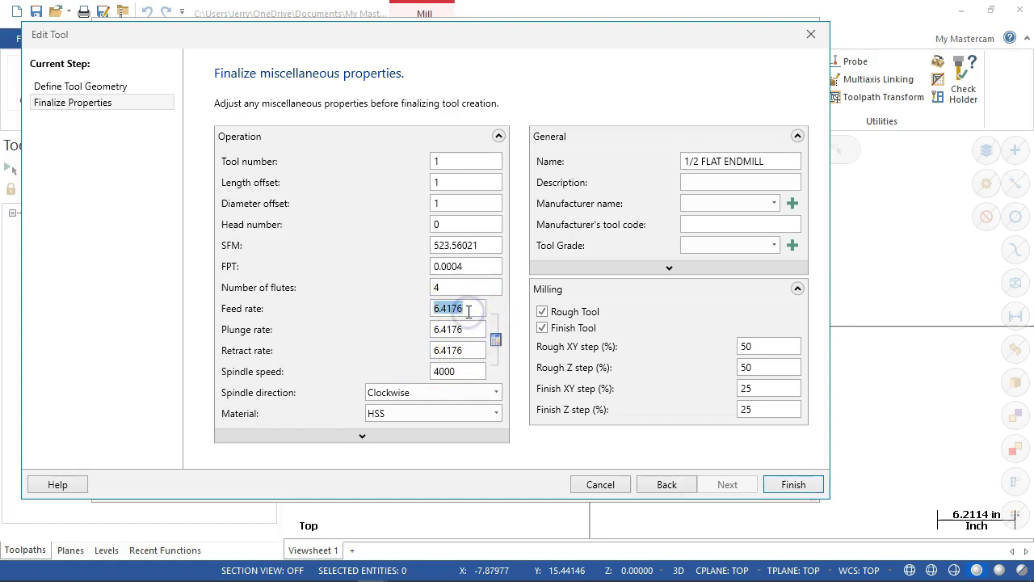
text(12)
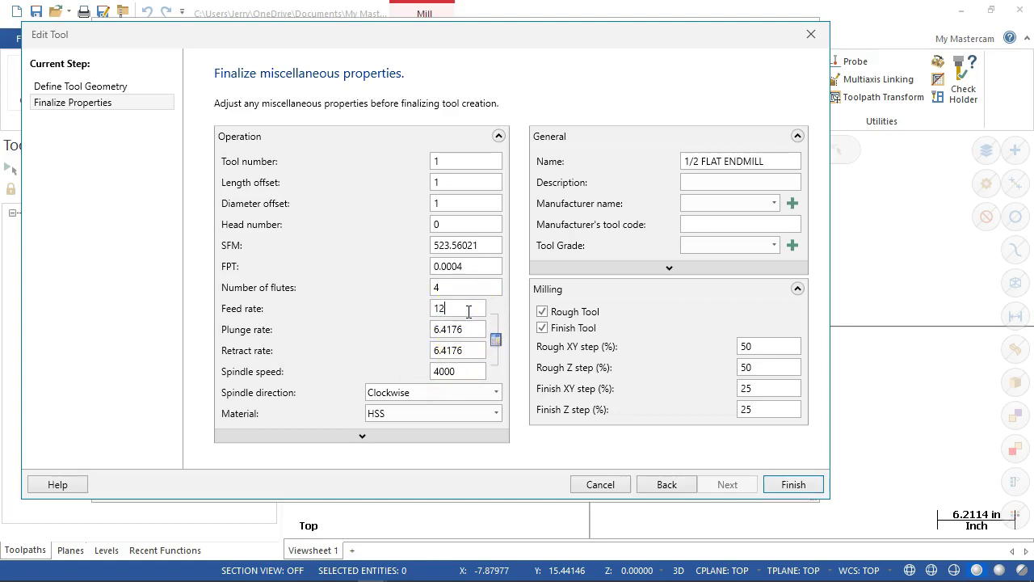
key(Tab)
click(486, 323)
text(12)
key(Tab)
click(694, 327)
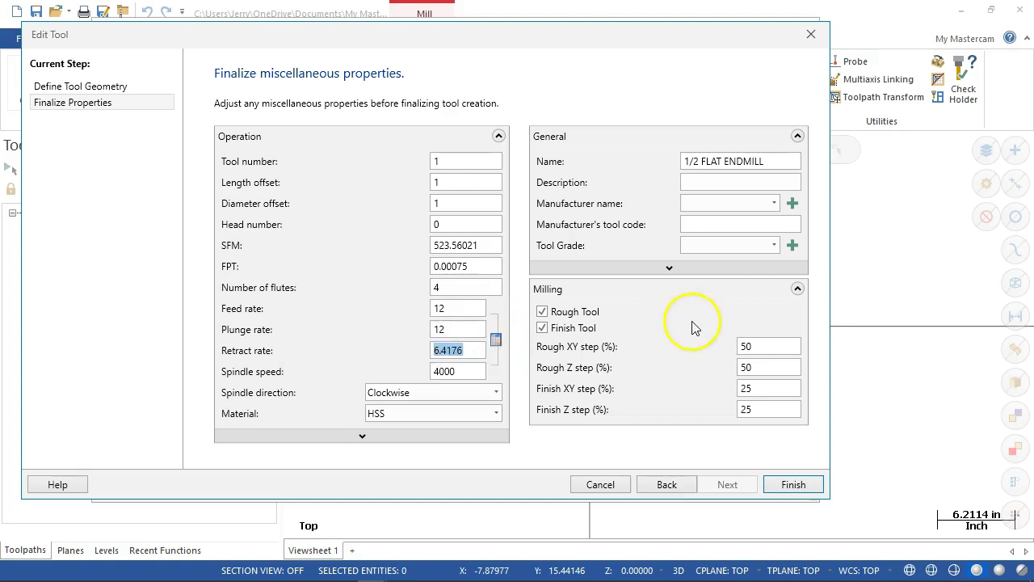
text(12)
key(Tab)
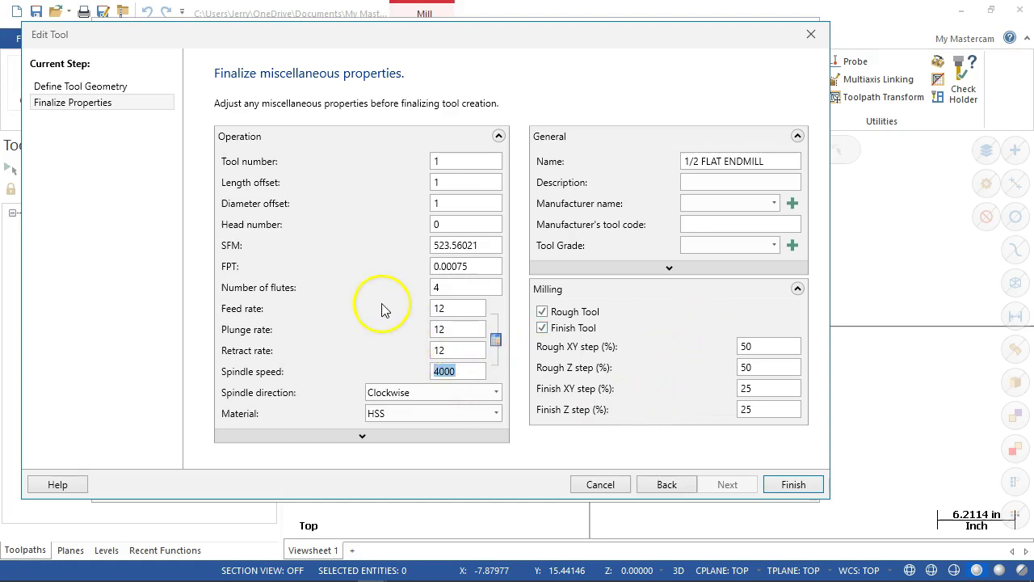
Set the 1/2 flat endmill's number of flutes to 3 and its SFM to 800
click(433, 287)
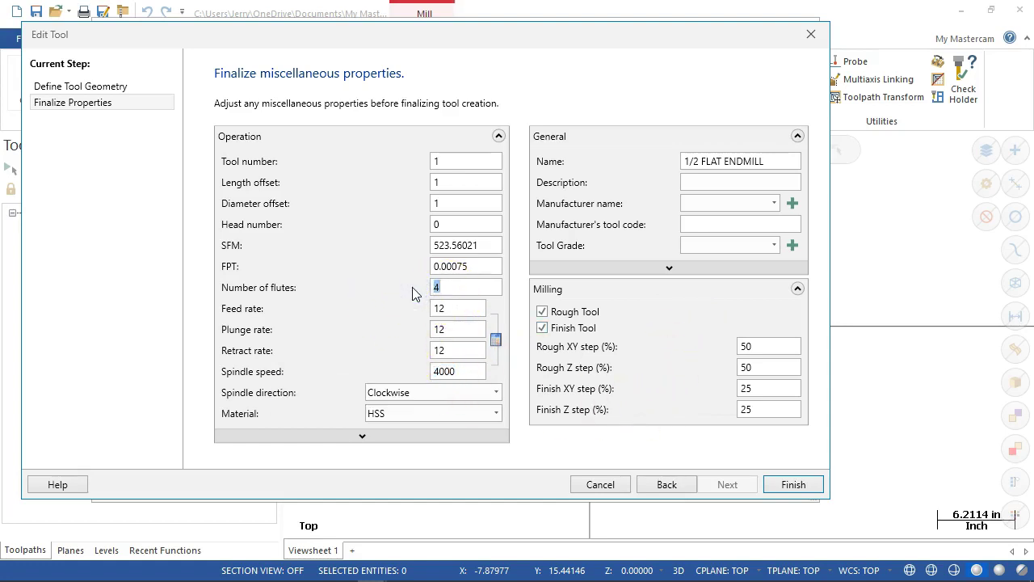
text(3)
key(Tab)
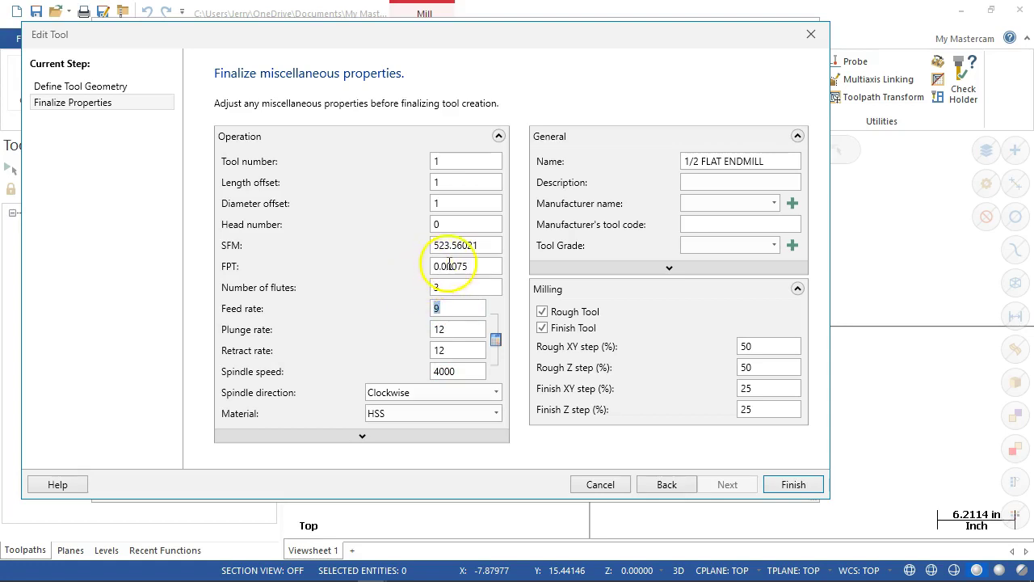
click(489, 245)
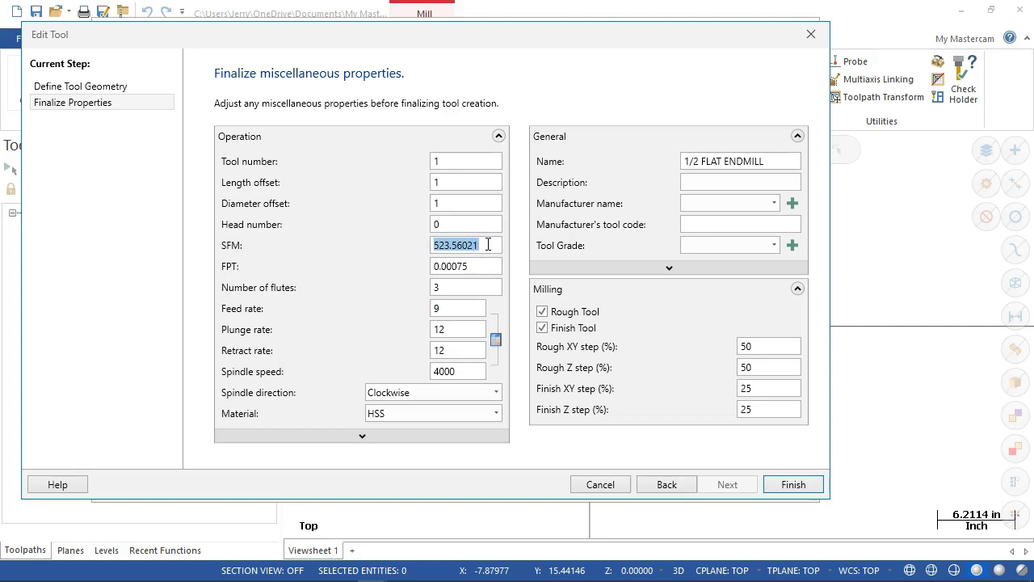
text(800)
key(Tab)
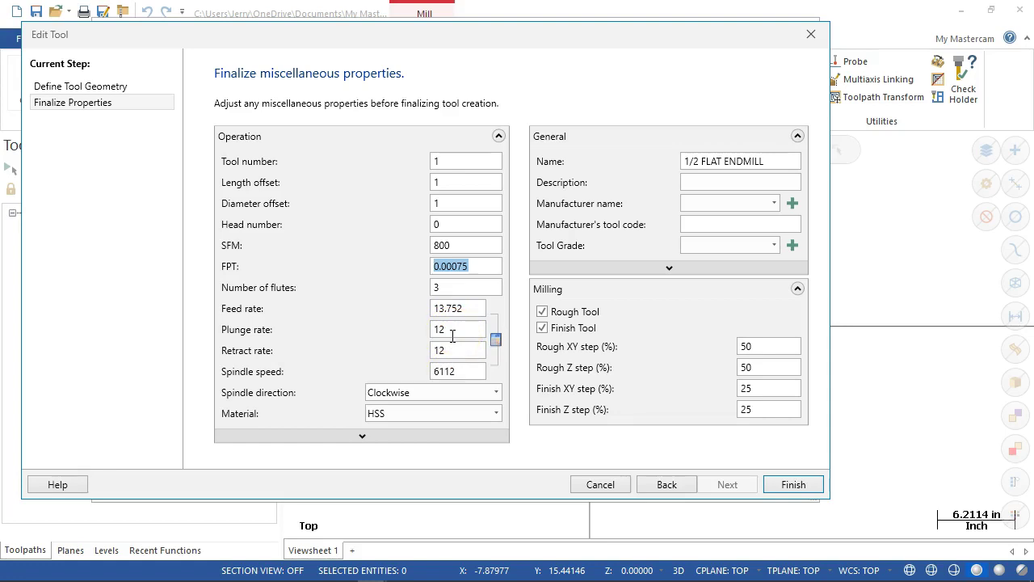
Set the 1/2 flat endmill's feed rate back to 12 and finish editing the tool
drag(474, 315, 423, 314)
text(12)
key(Tab)
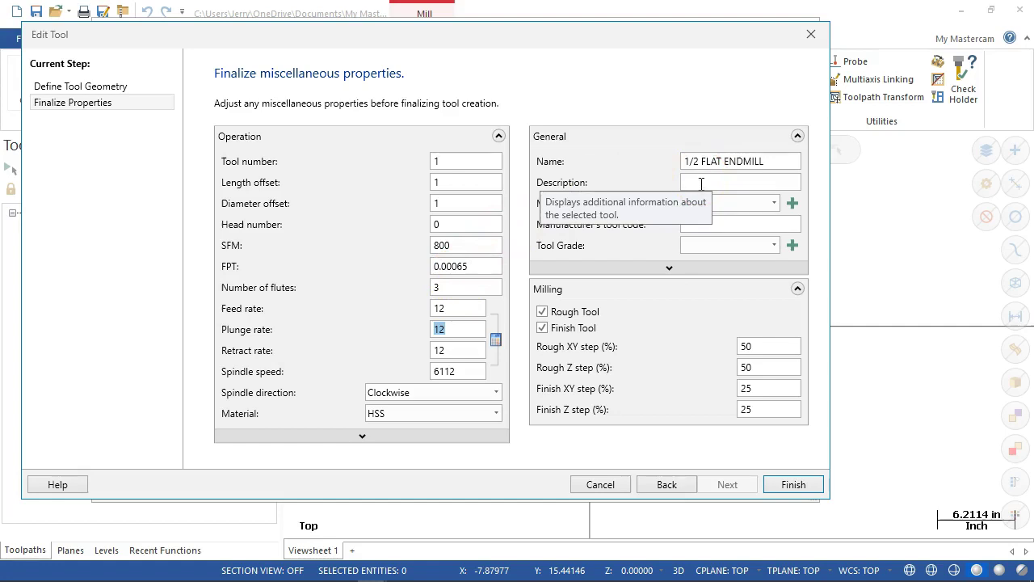
click(724, 216)
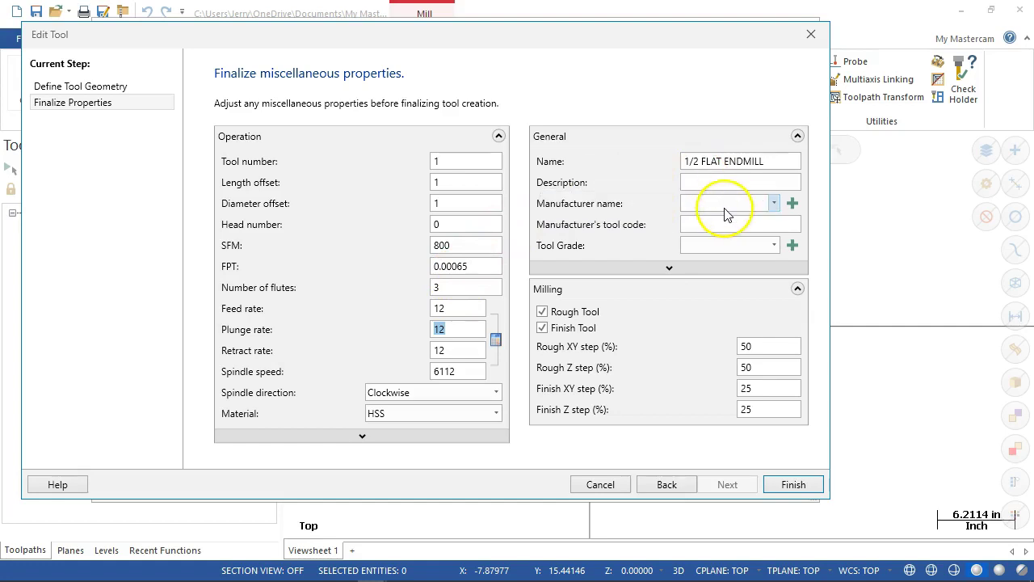
click(743, 261)
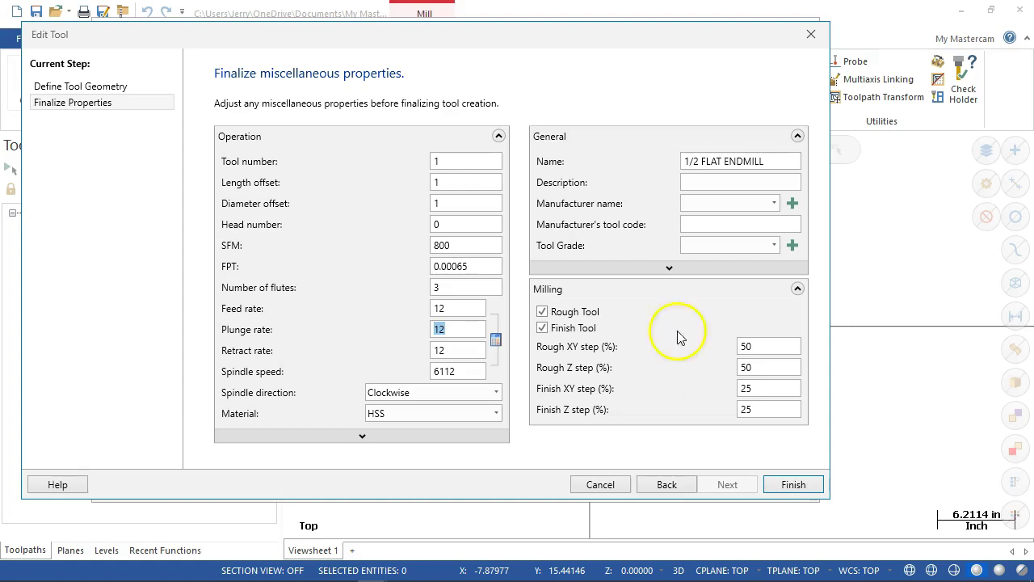
click(794, 484)
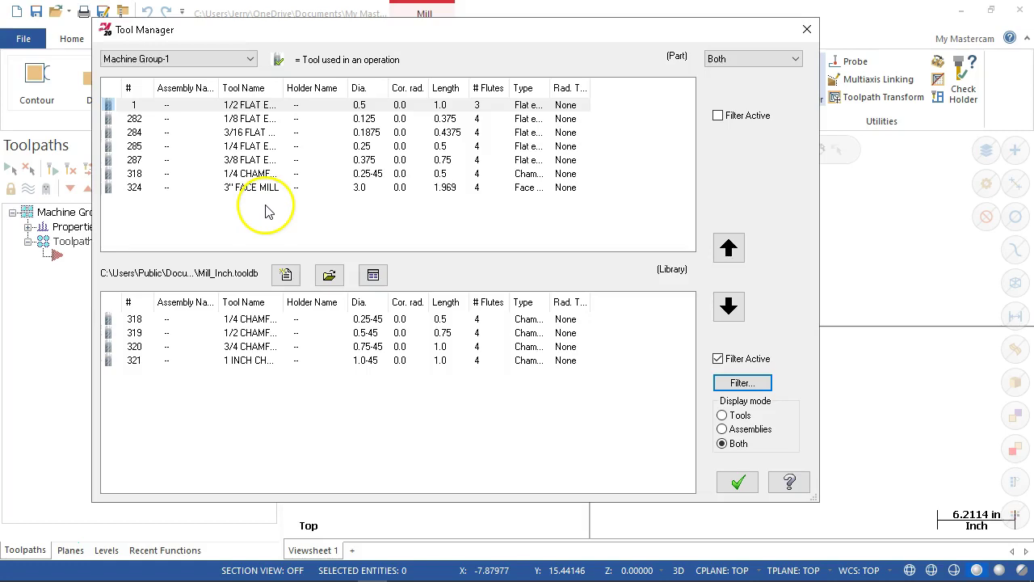
Create a new tool library named MillTools TM Al.tooldb in the My Mastercam 2020 folder under Documents
click(284, 276)
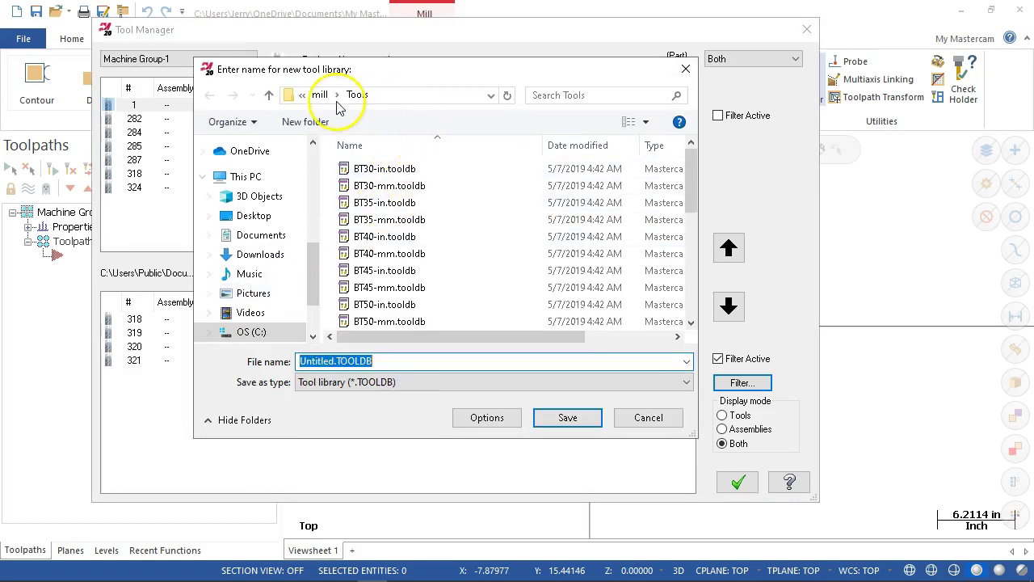
drag(313, 267, 313, 274)
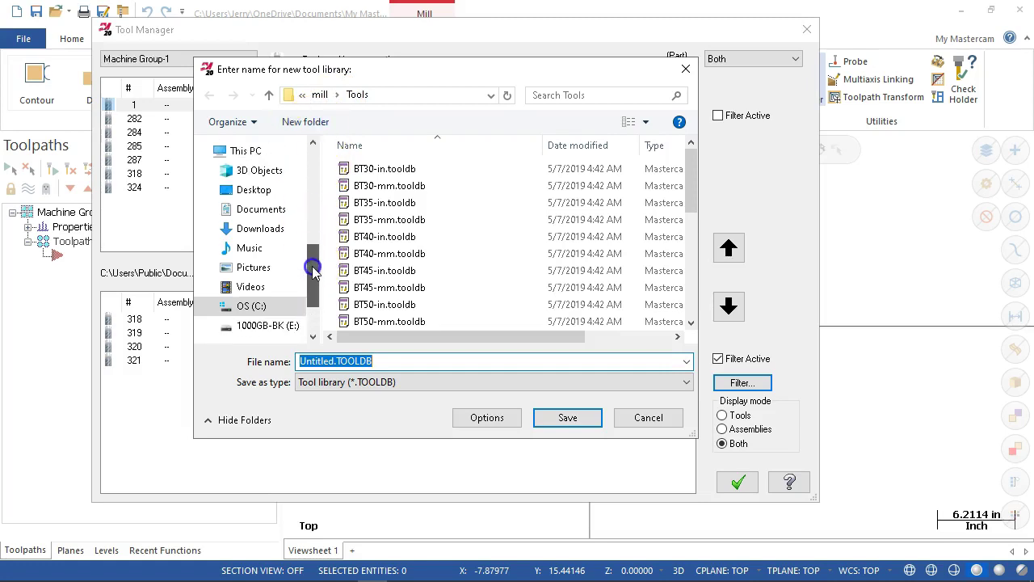
click(261, 209)
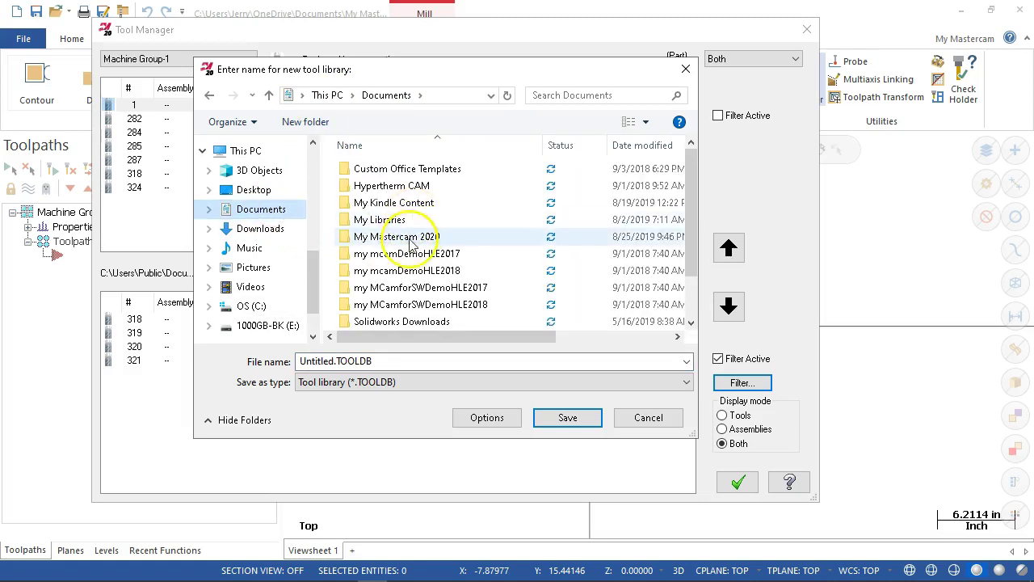
double_click(404, 237)
click(387, 187)
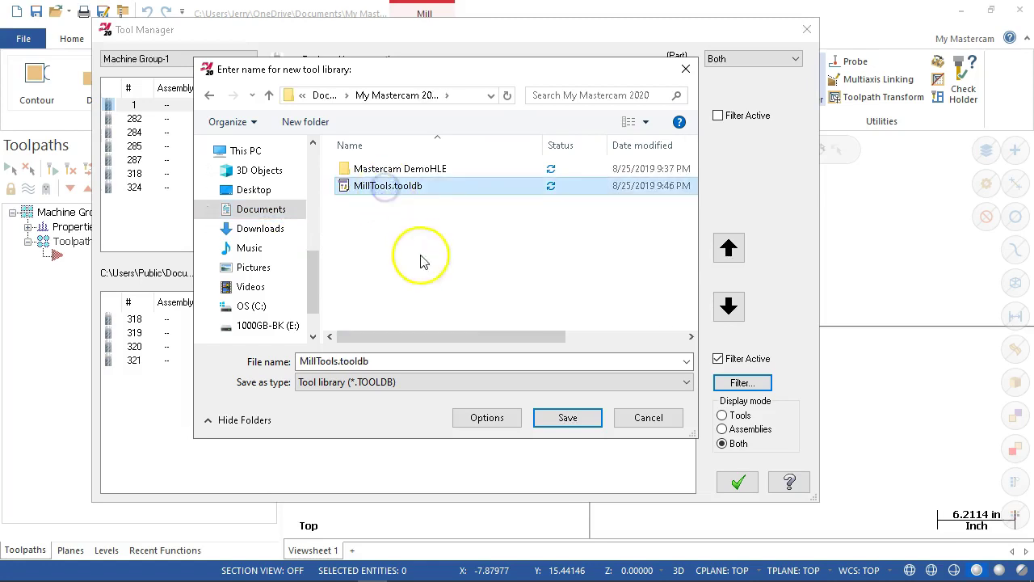
double_click(336, 361)
click(335, 361)
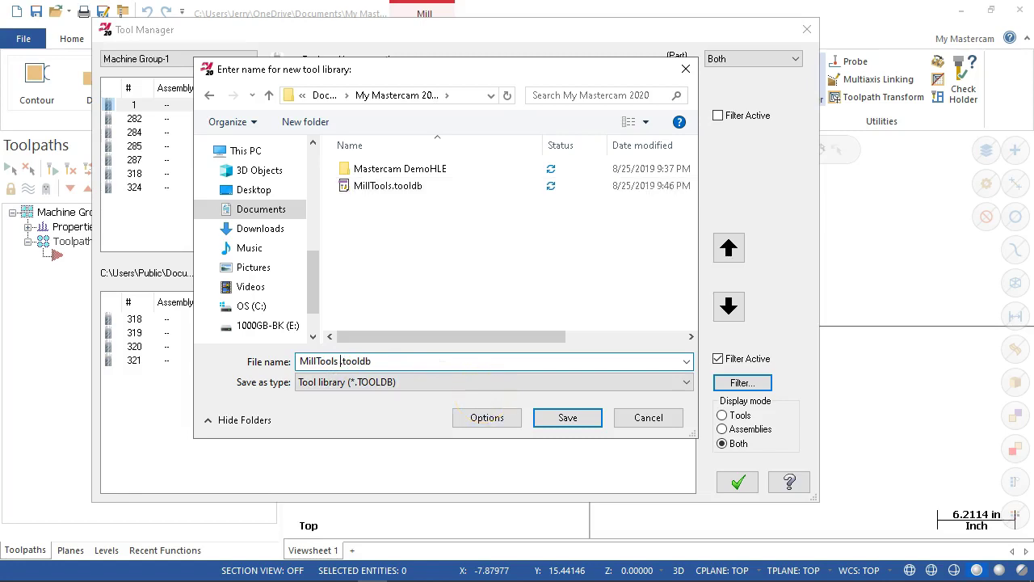
text(TM Al)
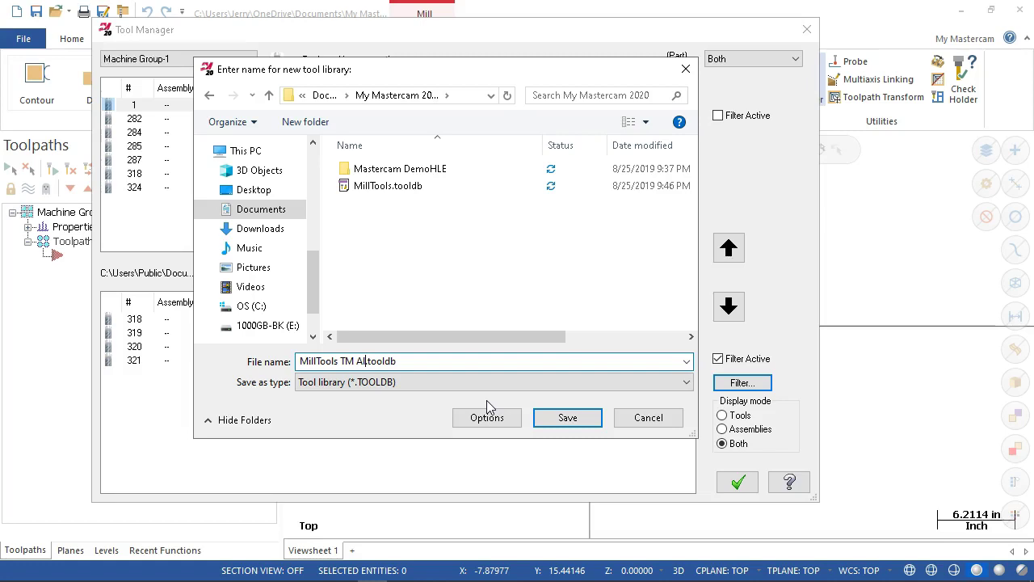
click(544, 420)
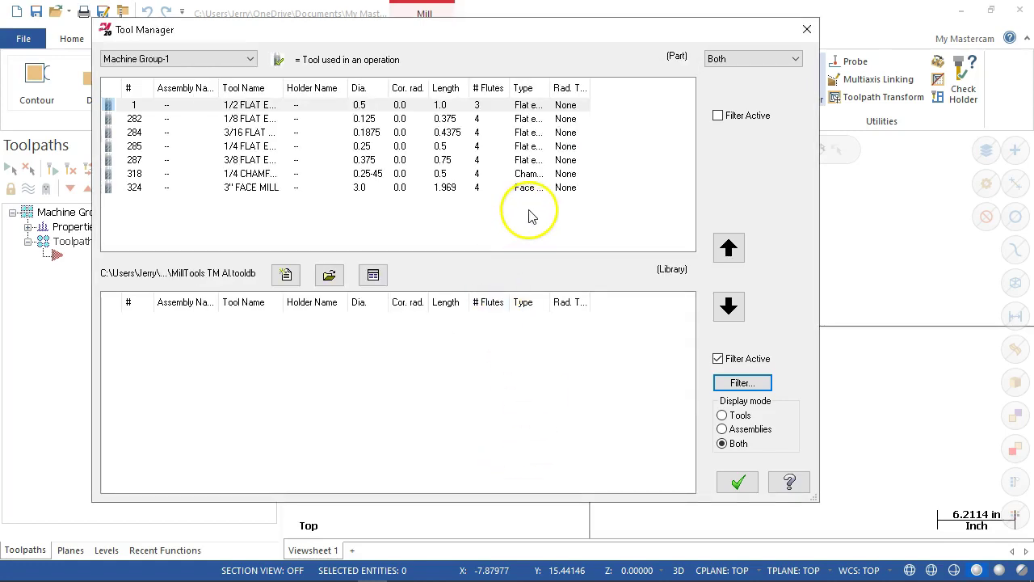
Copy all the Machine Group-1 tools, from the 1/2 flat endmill to the 3" face mill, into the MillTools TM Al library
shift+click(272, 189)
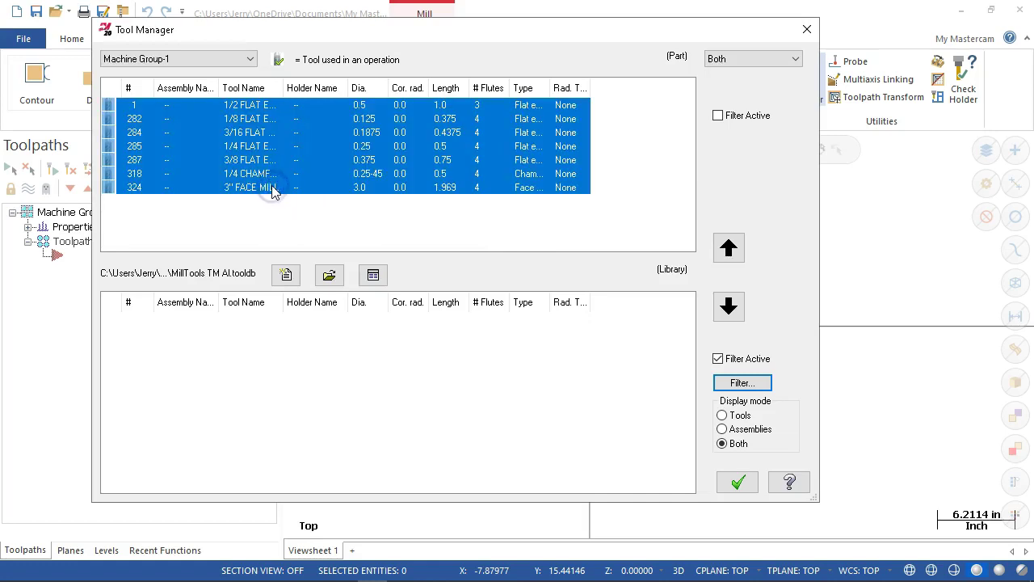
drag(295, 186, 356, 112)
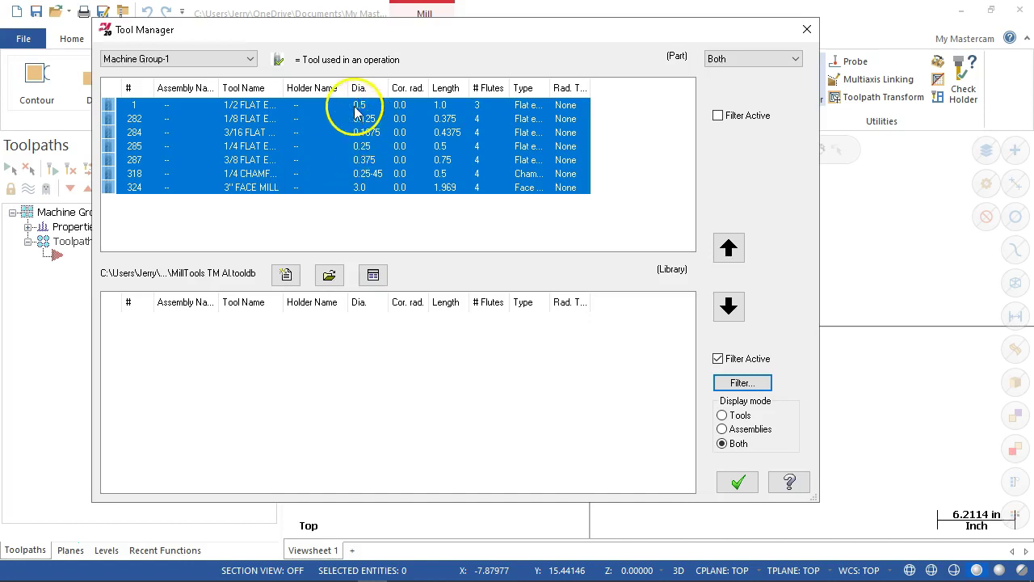
click(729, 307)
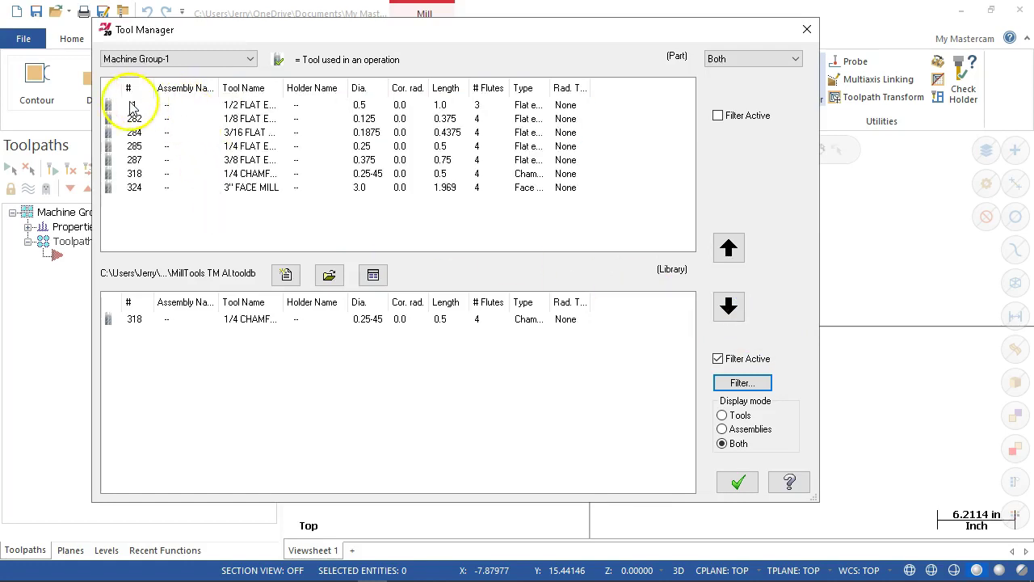
Copy the Machine Group-1 1/2 flat endmill into the MillTools TM Al library once more
click(133, 105)
click(729, 307)
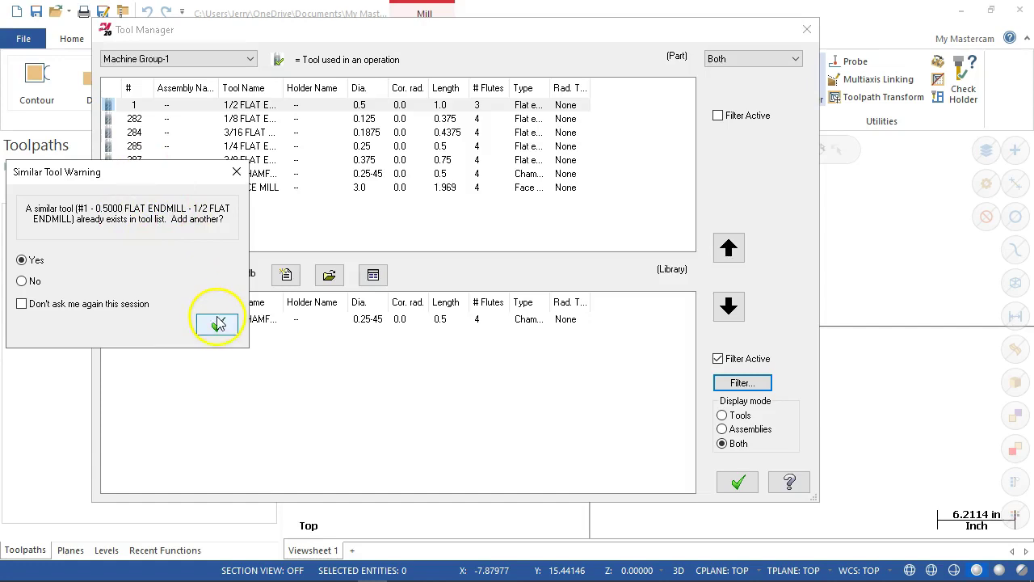
click(236, 172)
Turn off the library's tool filter and delete the duplicate 1/2 flat endmill from the MillTools TM Al library
click(718, 358)
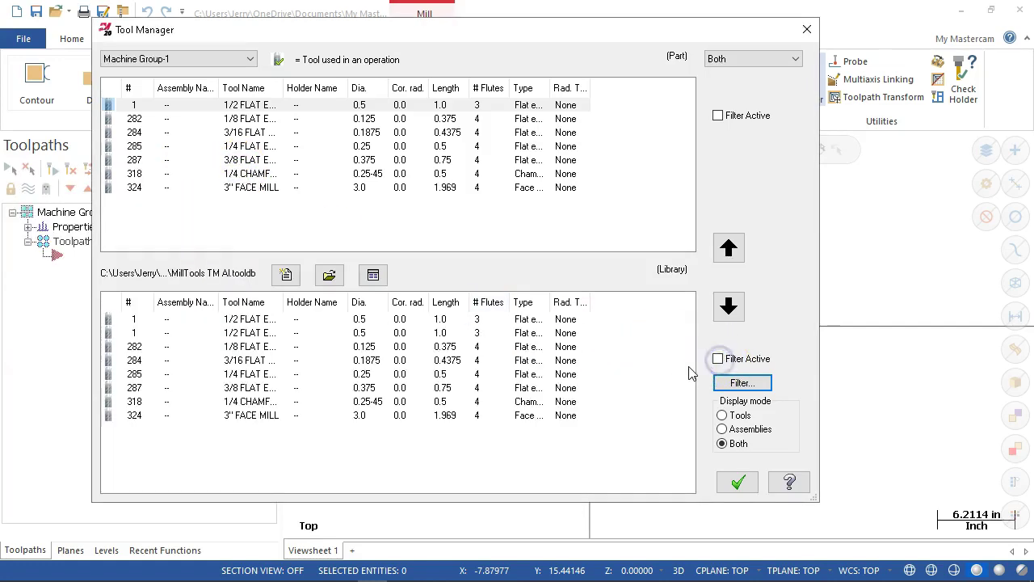
click(132, 320)
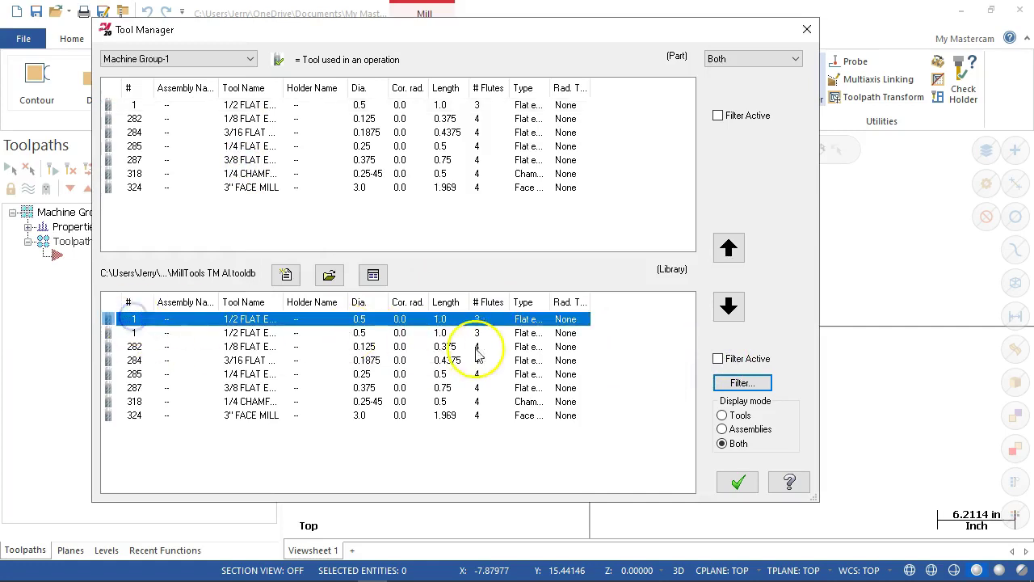
right_click(228, 321)
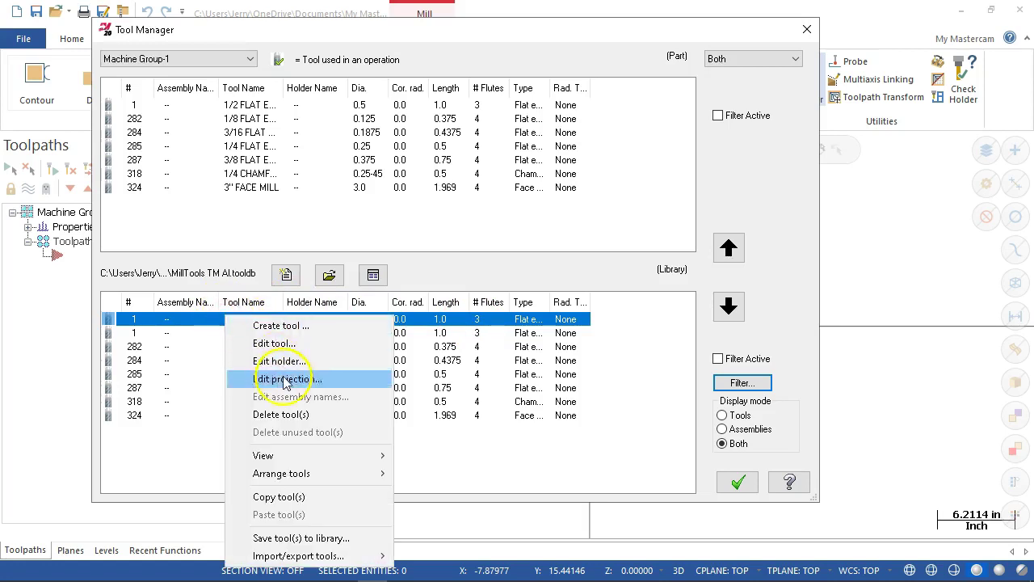
click(281, 414)
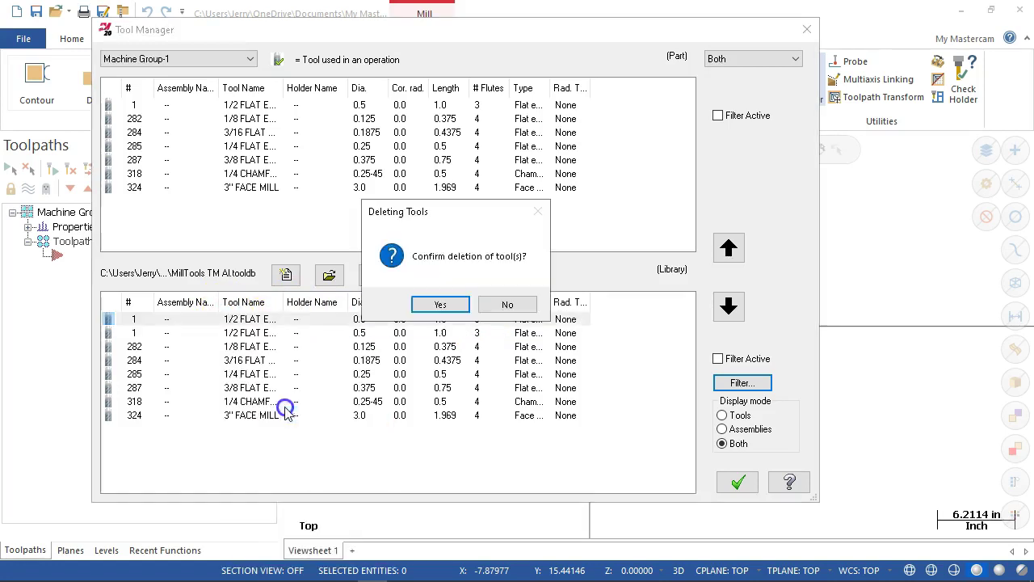
click(429, 306)
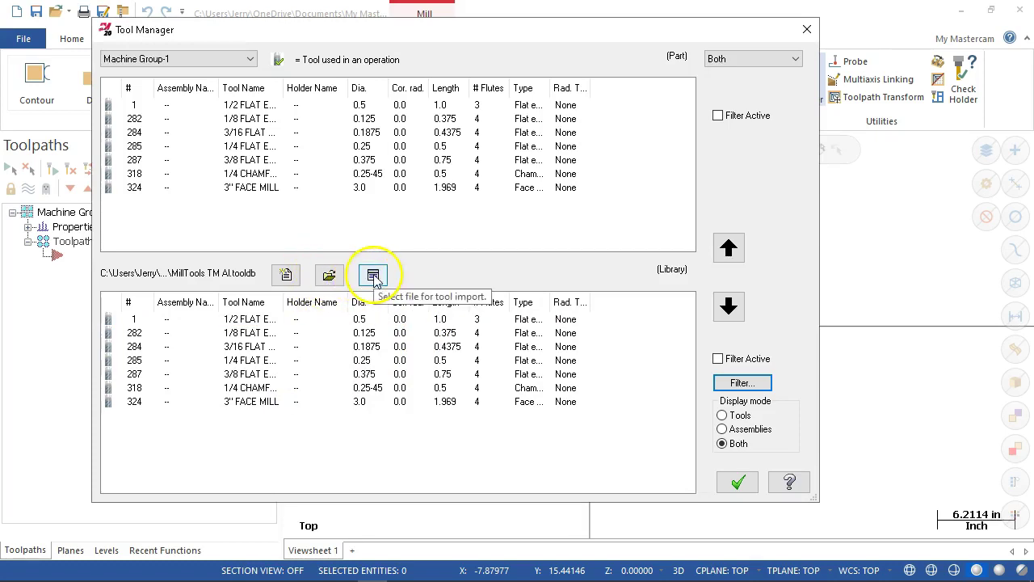
Save the changes to the MillTools TM Al library, and reopen the Tool Manager briefly to check the stored tools
click(738, 483)
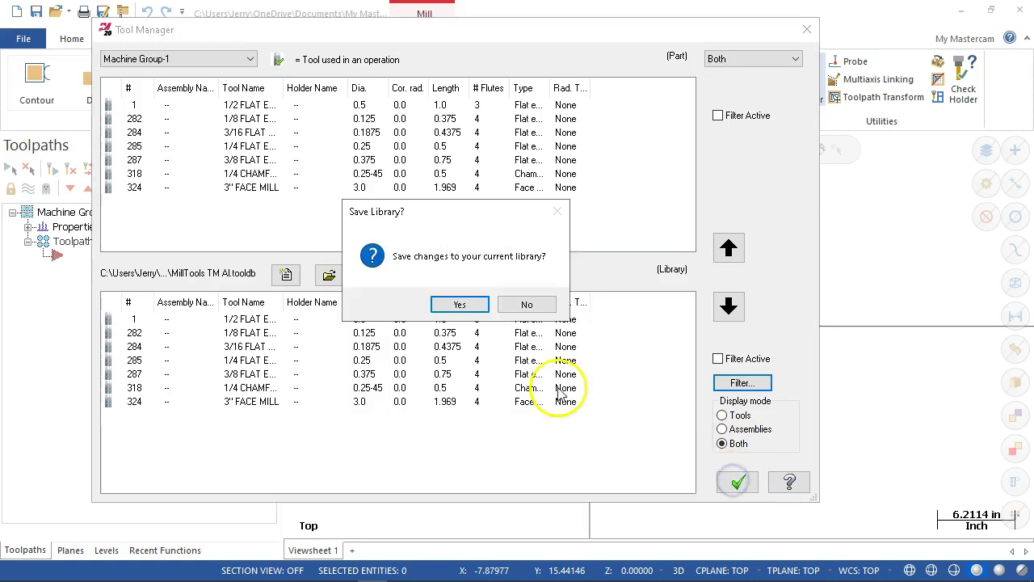
click(458, 308)
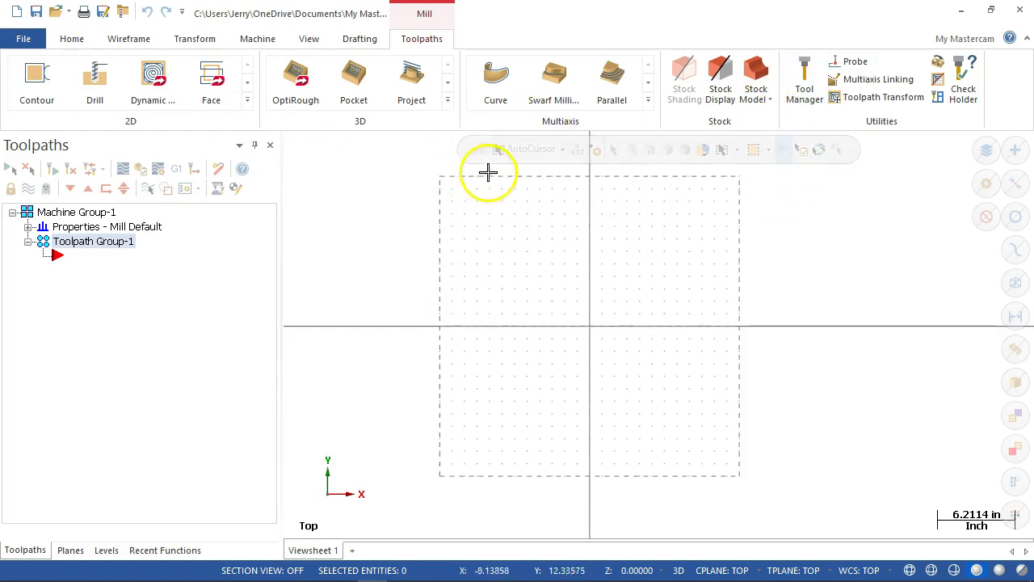
click(803, 84)
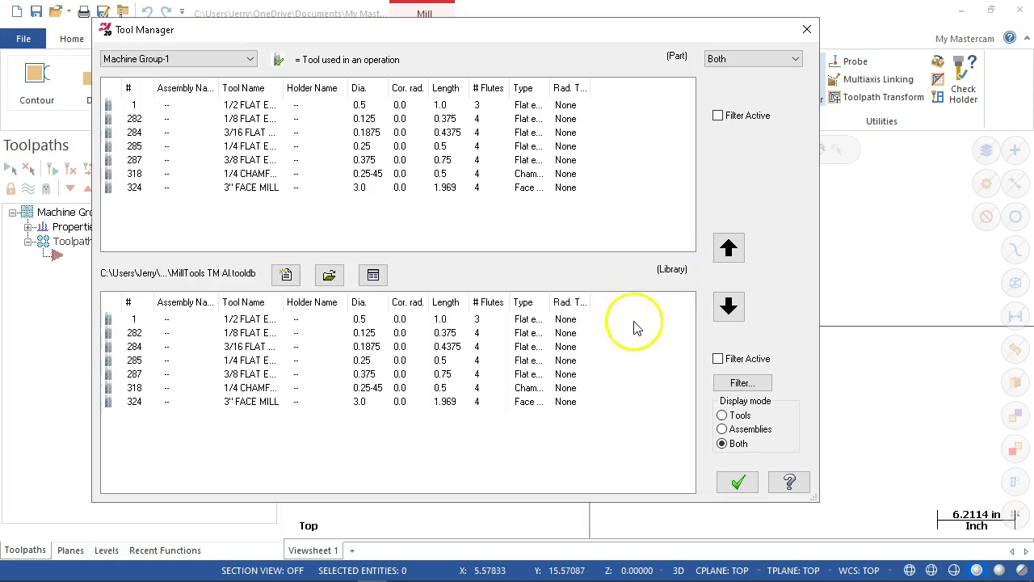
click(738, 485)
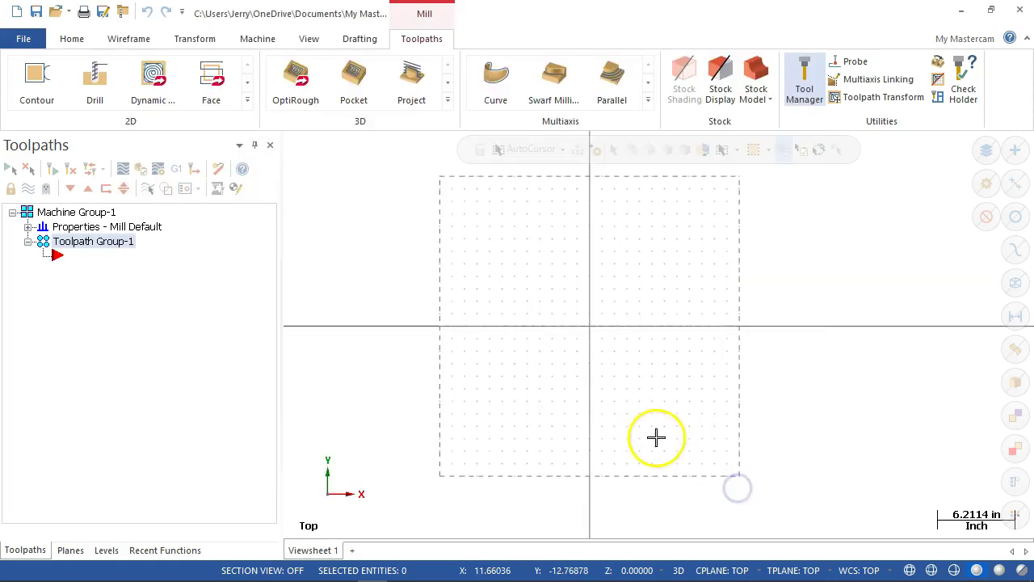
Launch the standalone Tool Manager application from the Mastercam 2020 Demo-HLE program group in Windows
mouse_move(138, 566)
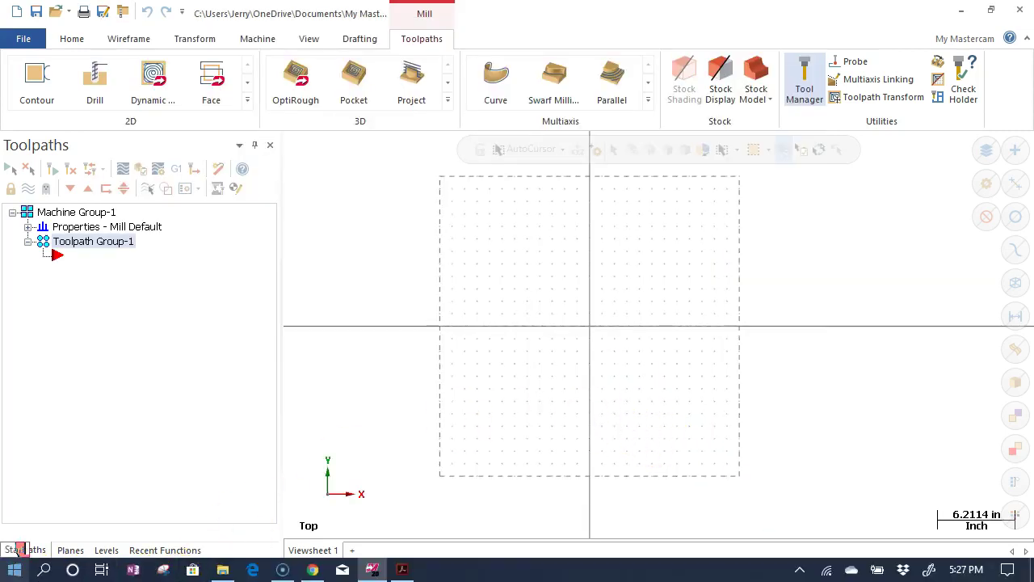
click(14, 569)
scroll(105, 364, down, 3)
scroll(109, 358, down, 6)
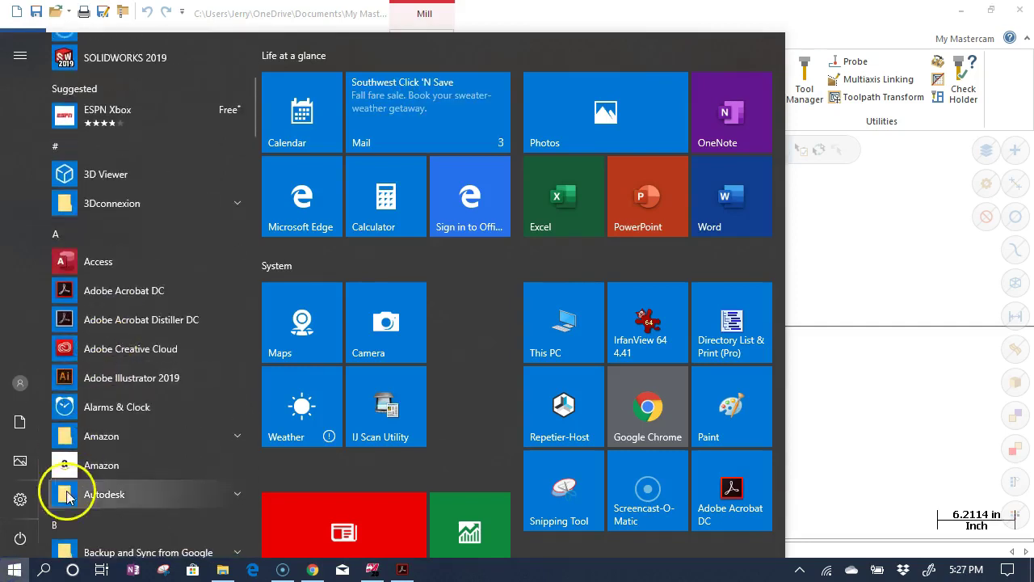
scroll(114, 385, down, 8)
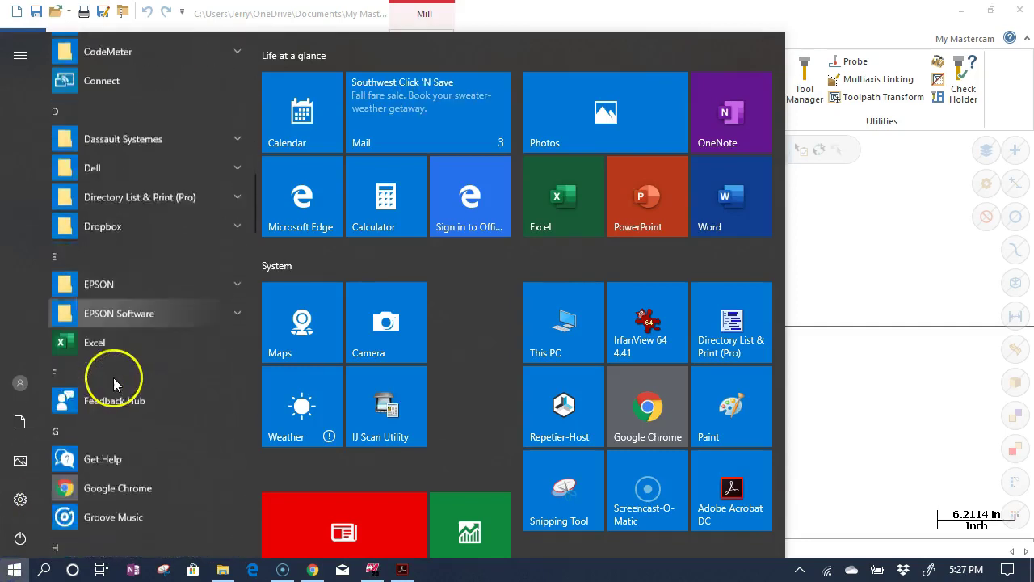
scroll(114, 385, down, 4)
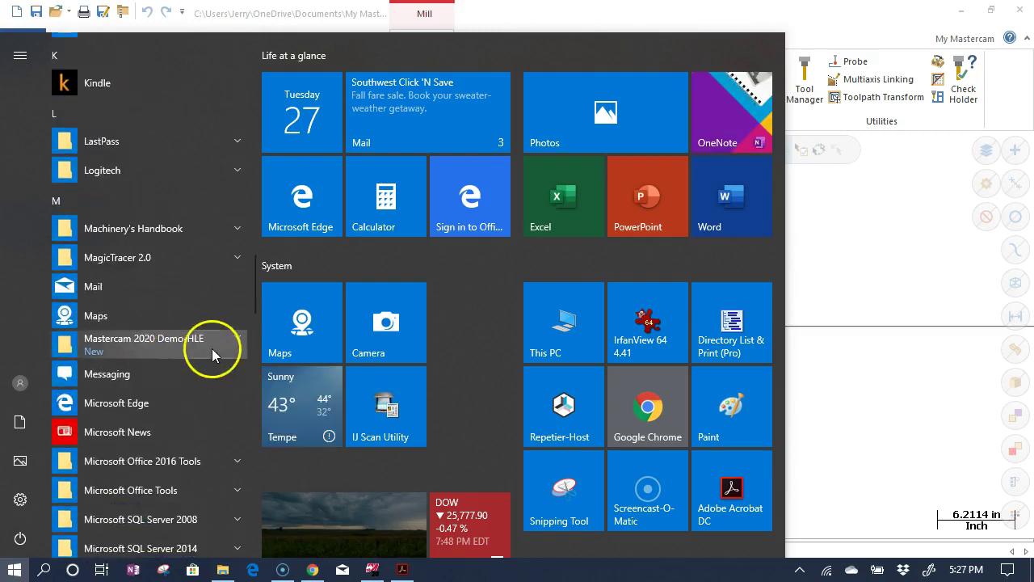
click(238, 338)
scroll(220, 347, down, 3)
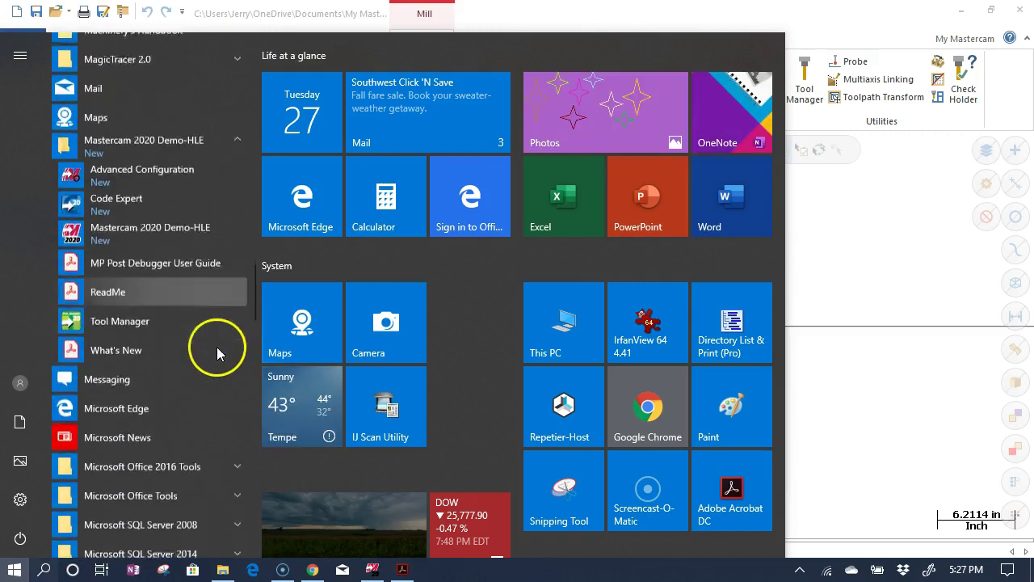
click(138, 282)
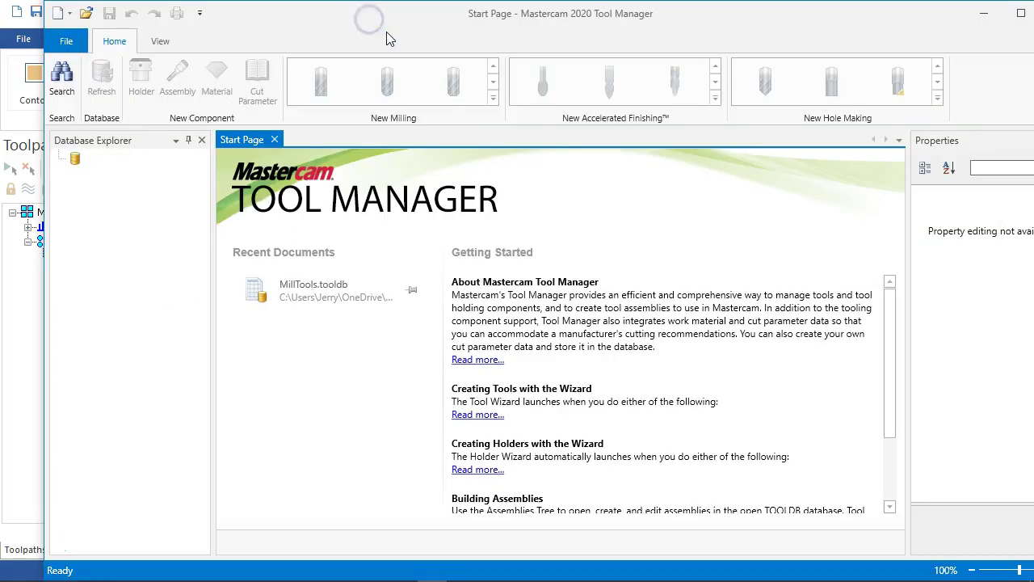
Open the MillTools TM Al.tooldb database from the My Mastercam 2020 folder
click(86, 14)
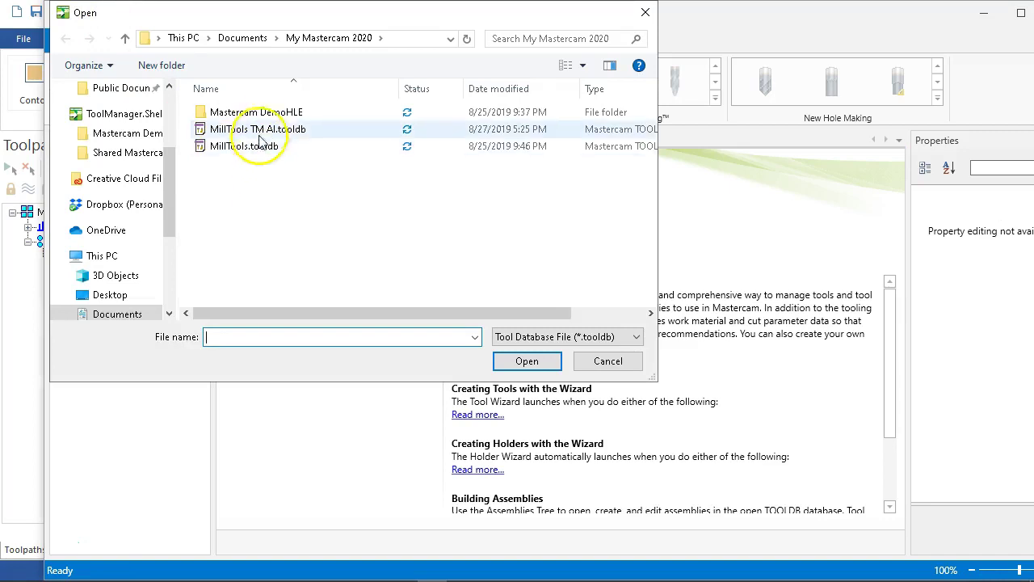
click(261, 132)
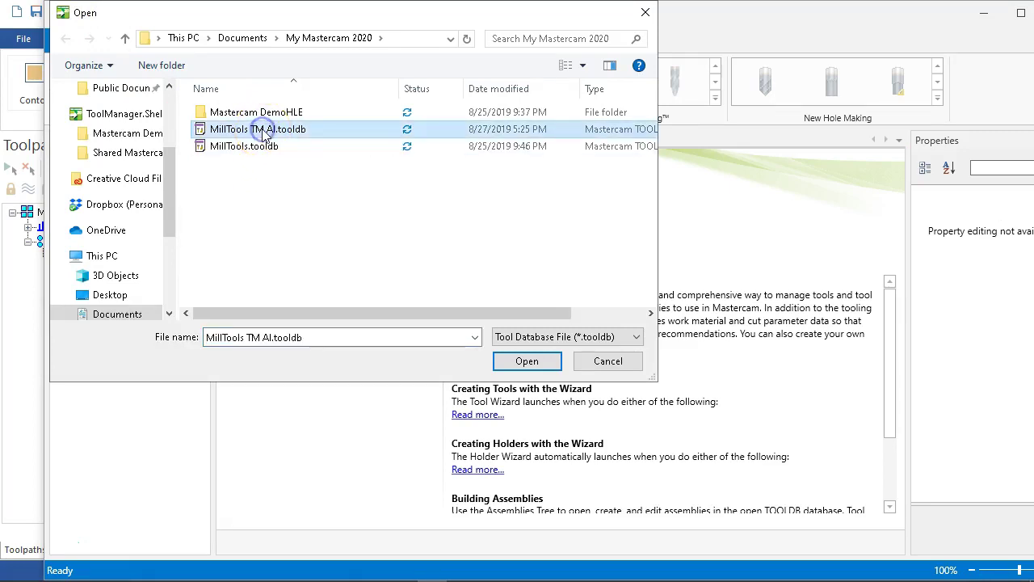
click(530, 361)
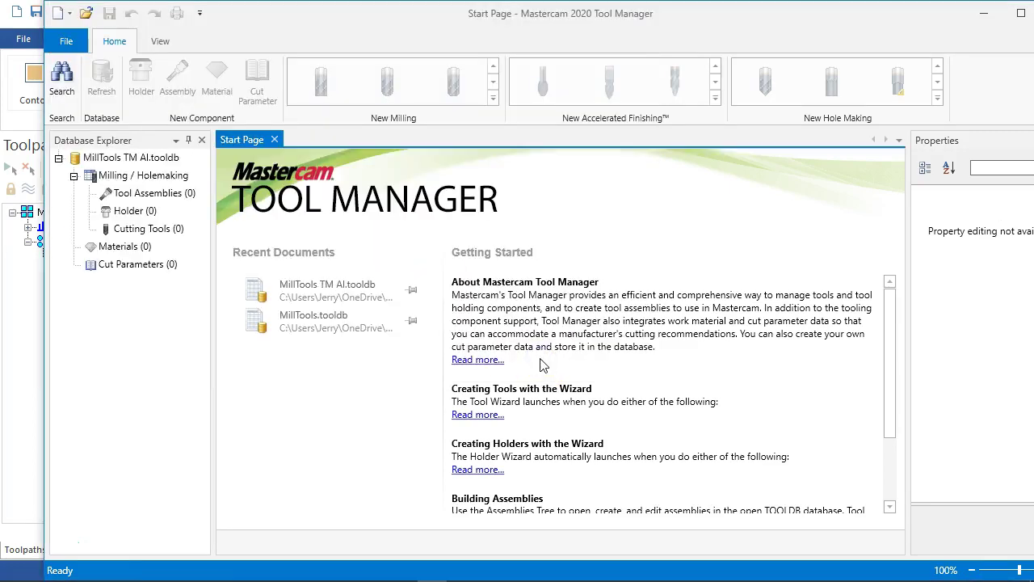
Display the database's cutting tools, and enlarge the tool list and the window to view all the tools
click(136, 269)
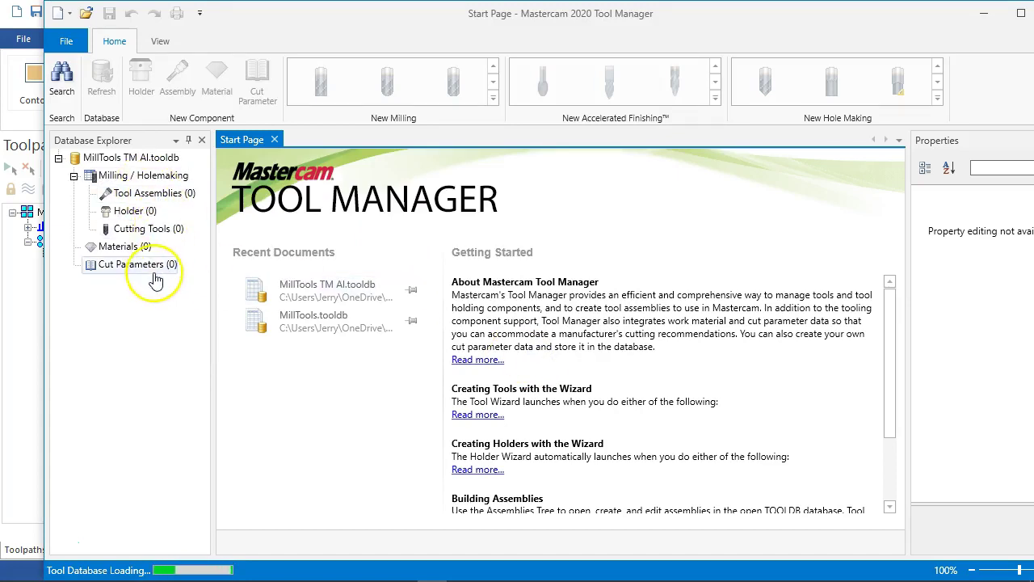
click(163, 233)
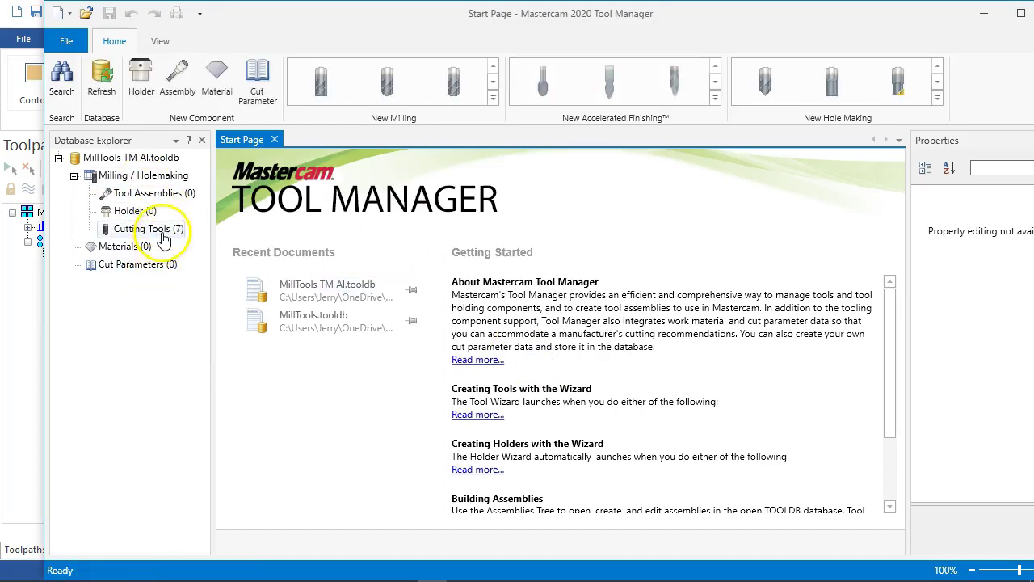
click(163, 234)
click(126, 230)
click(126, 230)
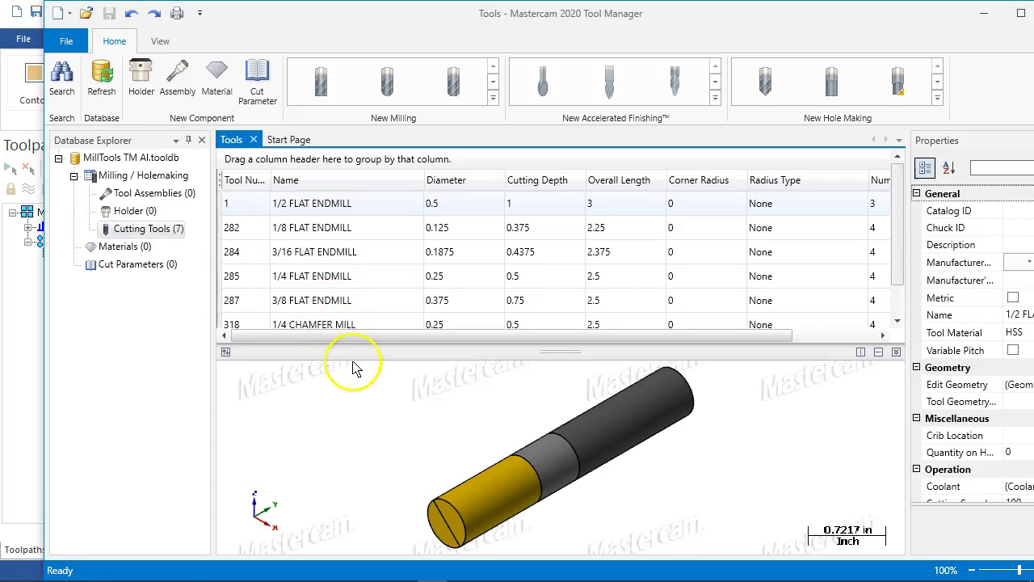
drag(495, 352, 490, 437)
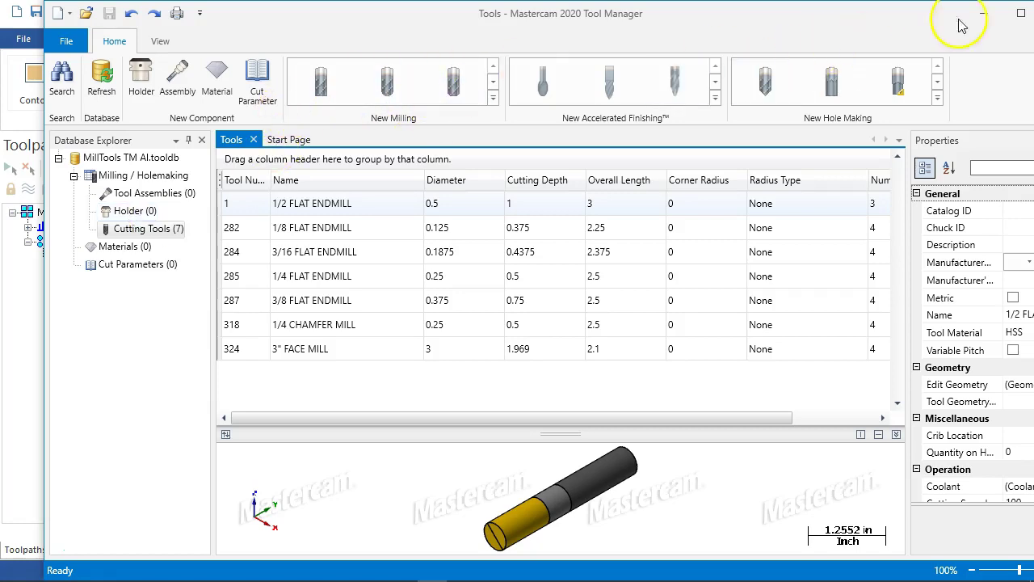
click(1019, 12)
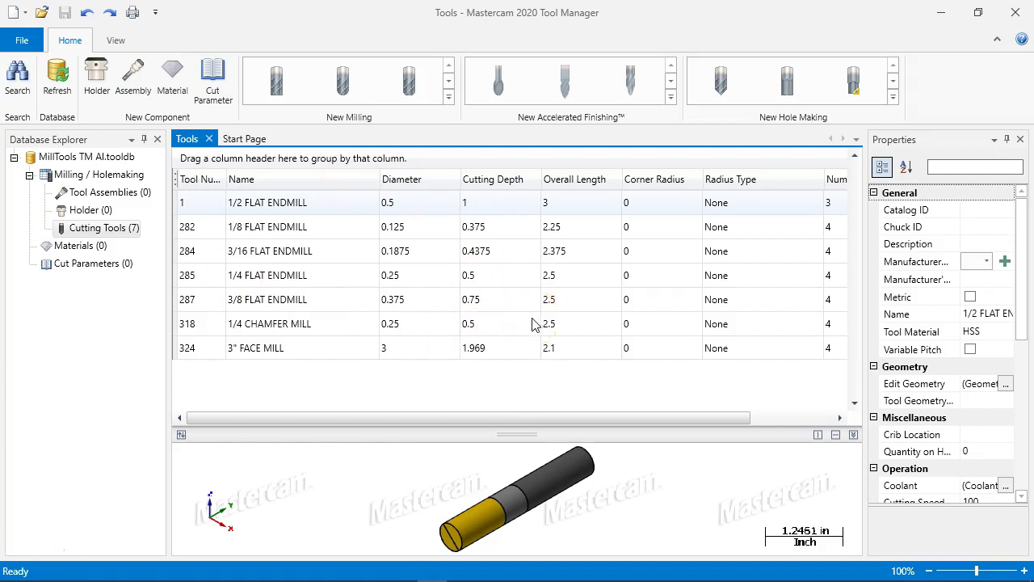
click(436, 353)
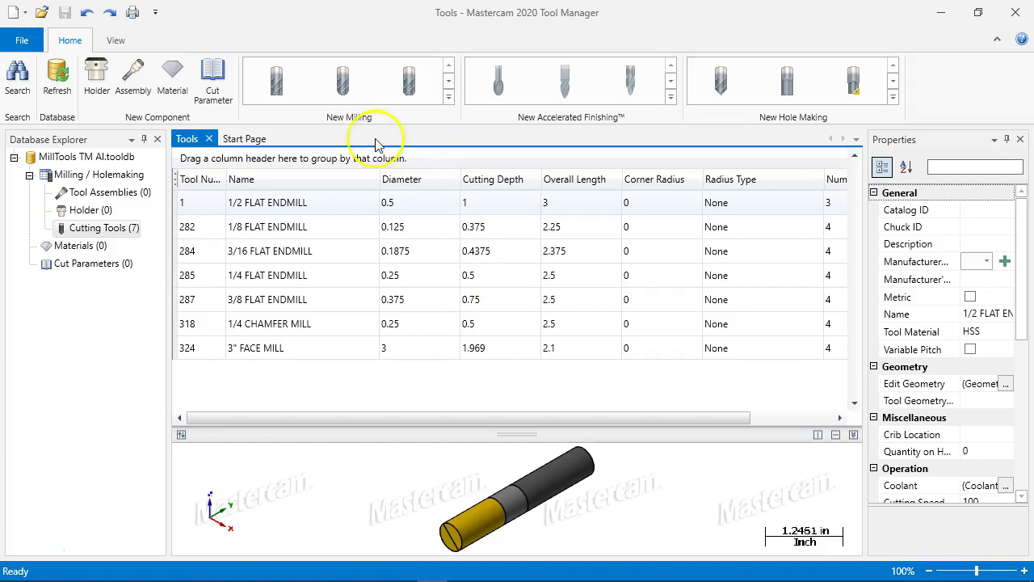
click(332, 311)
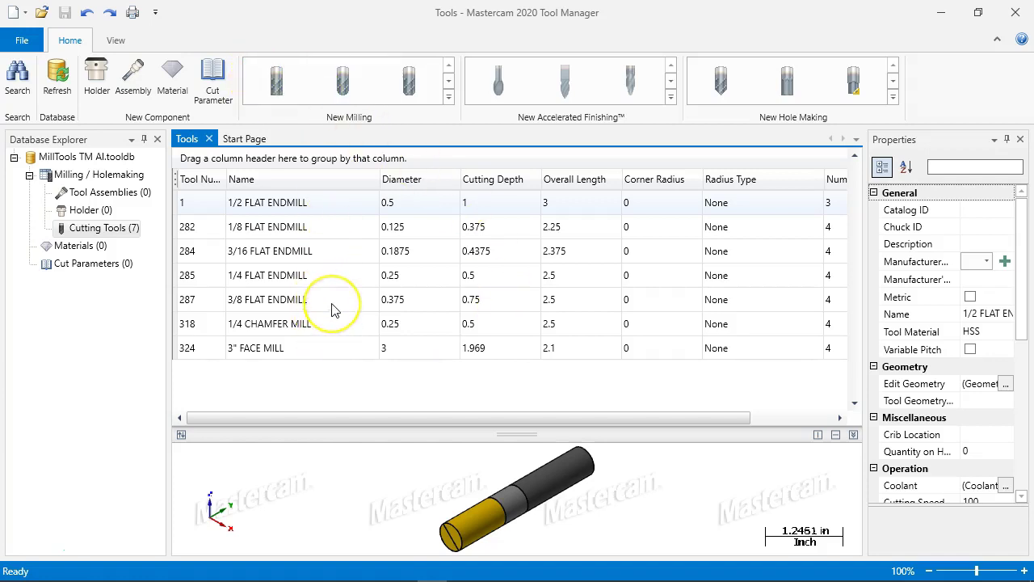